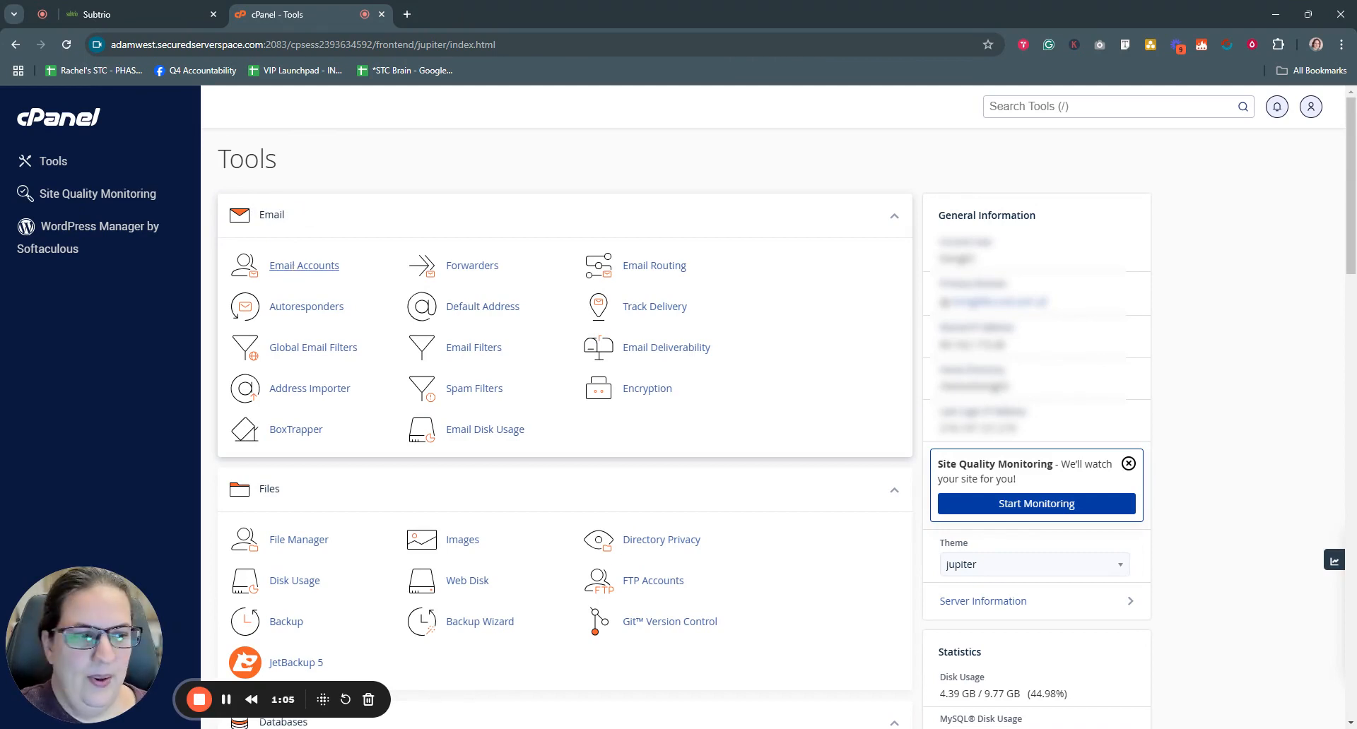
- Open the cPanel Email Accounts list and start creating a new email account
click(290, 267)
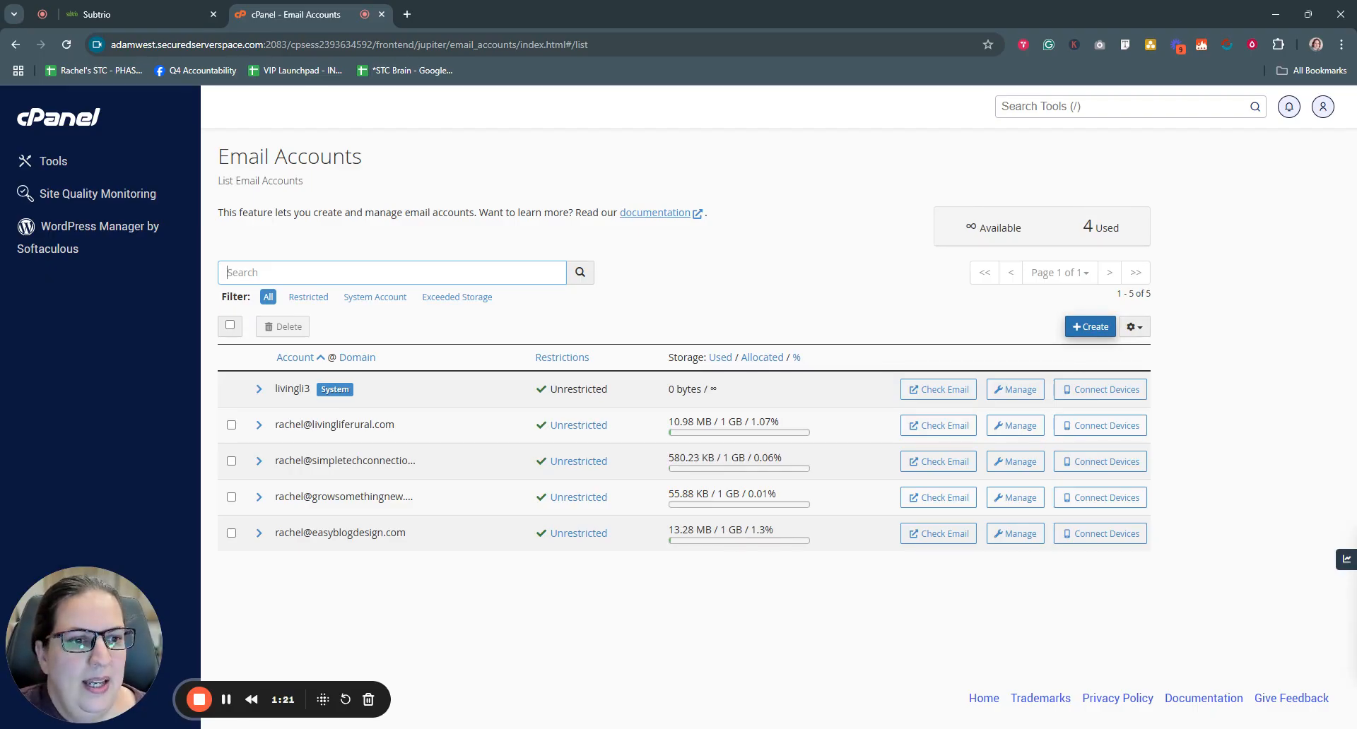
click(1092, 328)
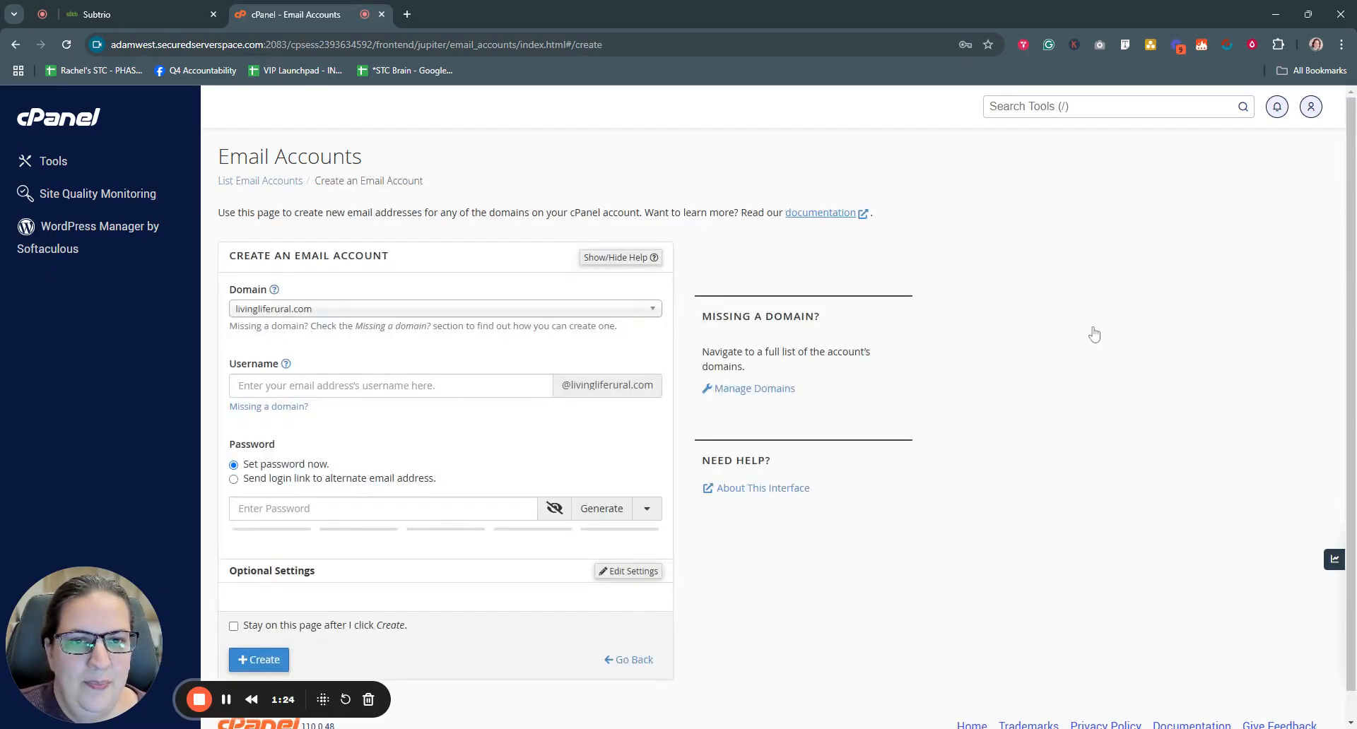
- Choose simpletechconnections.com as the new email account's domain
click(470, 311)
scroll(467, 439, down, 5)
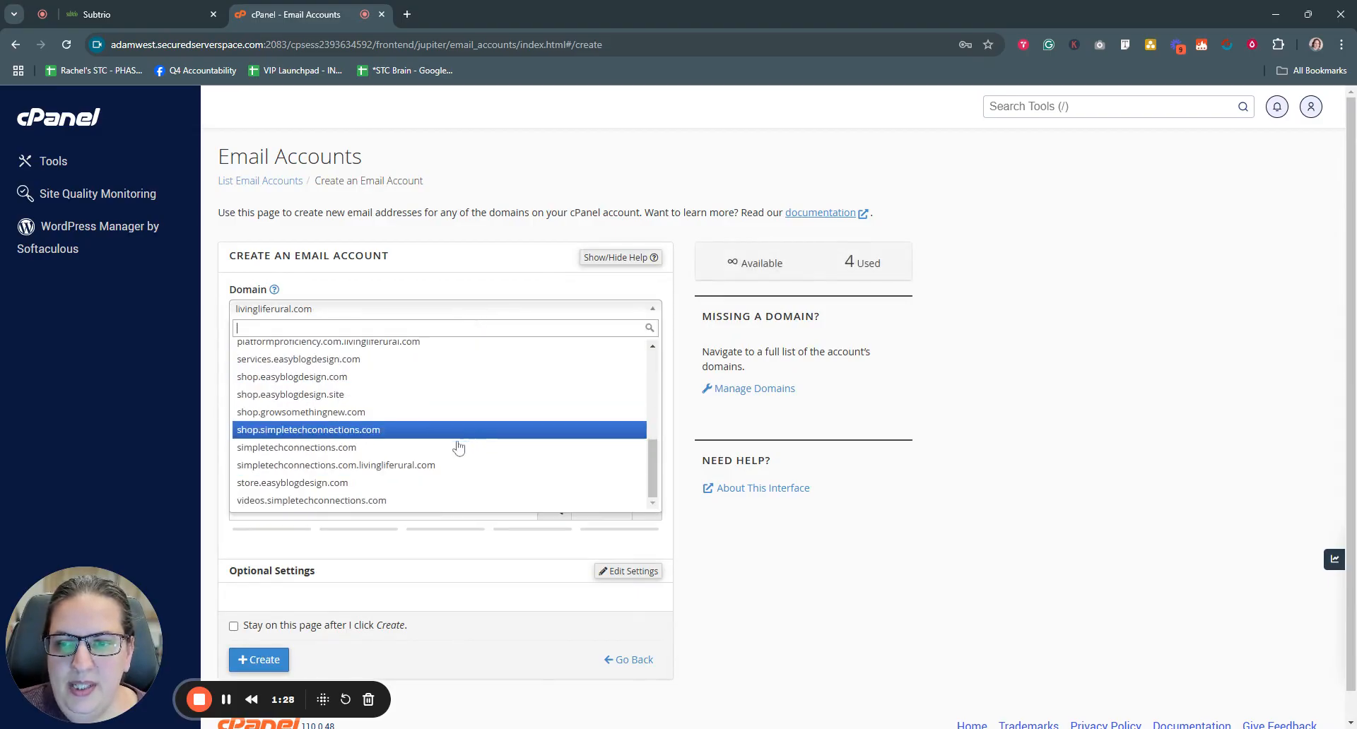
click(332, 449)
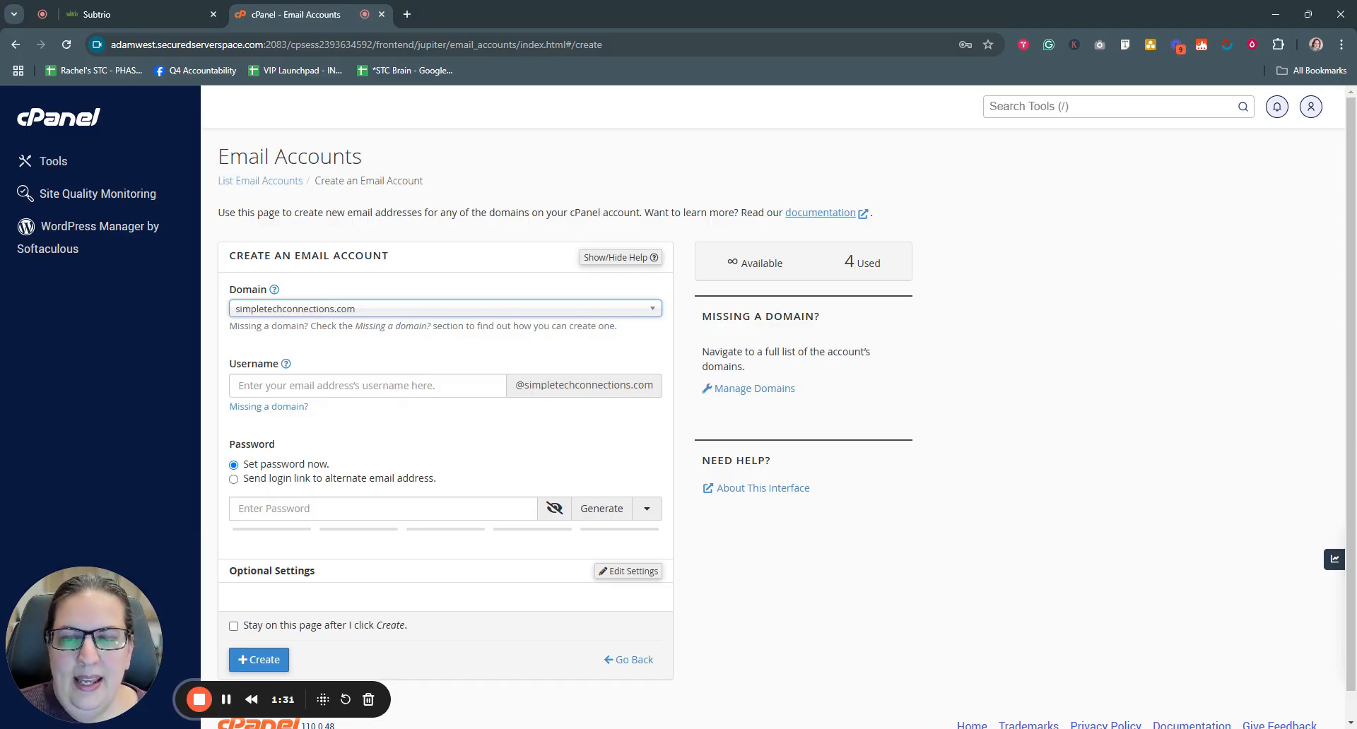
key(Tab)
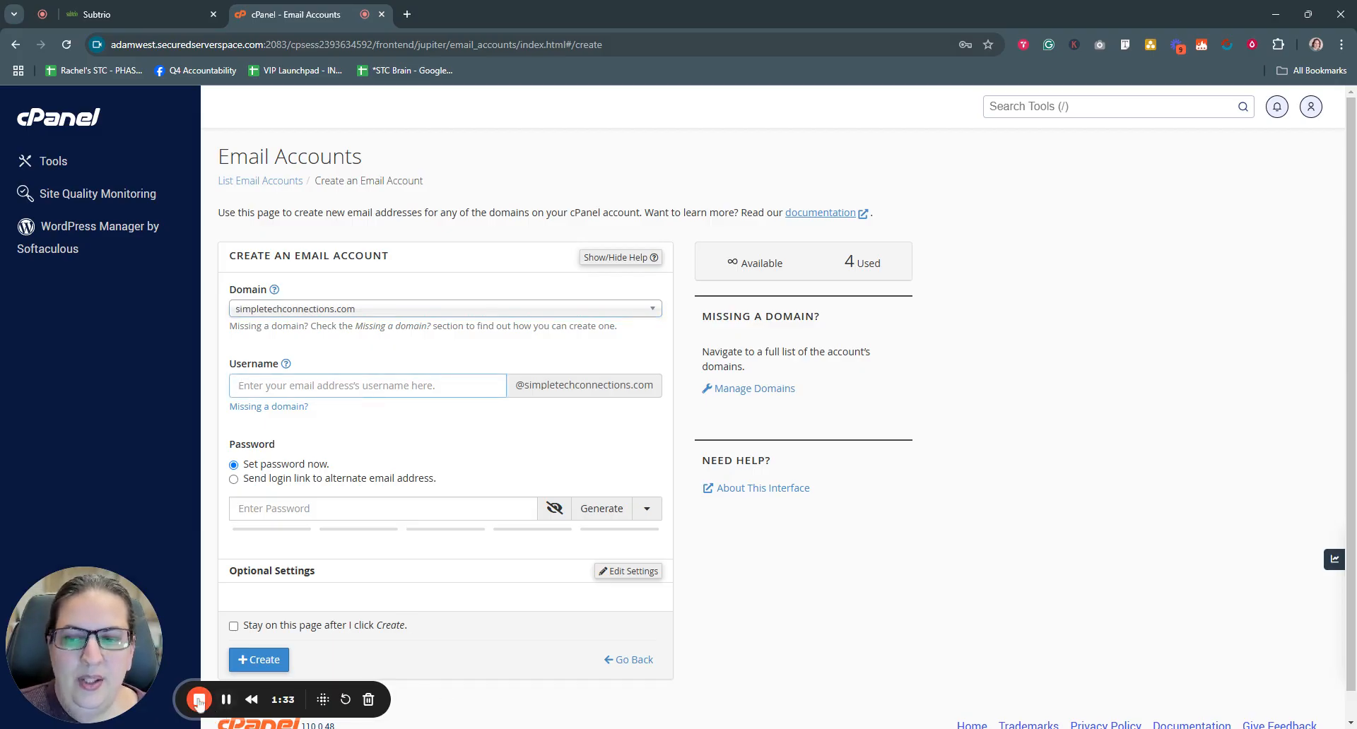
click(226, 701)
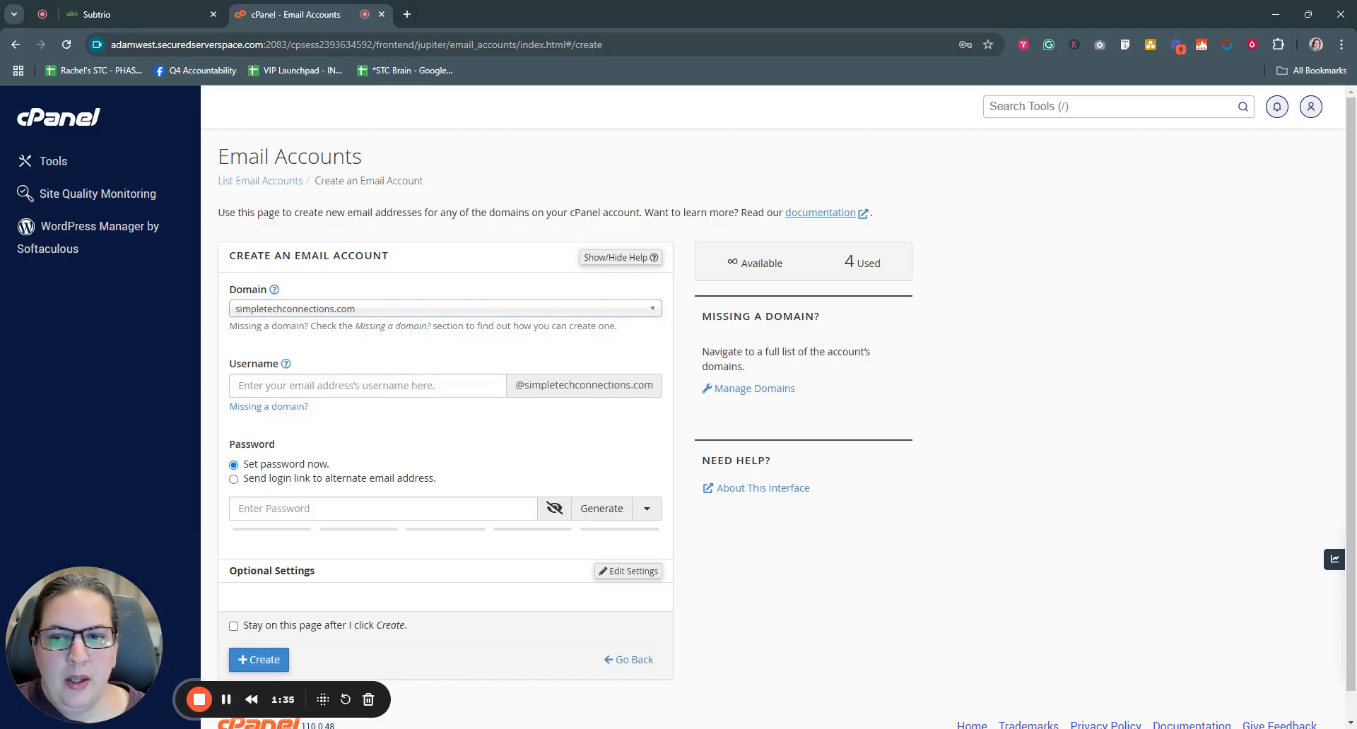
- Enter the username support and generate a strong password
click(380, 383)
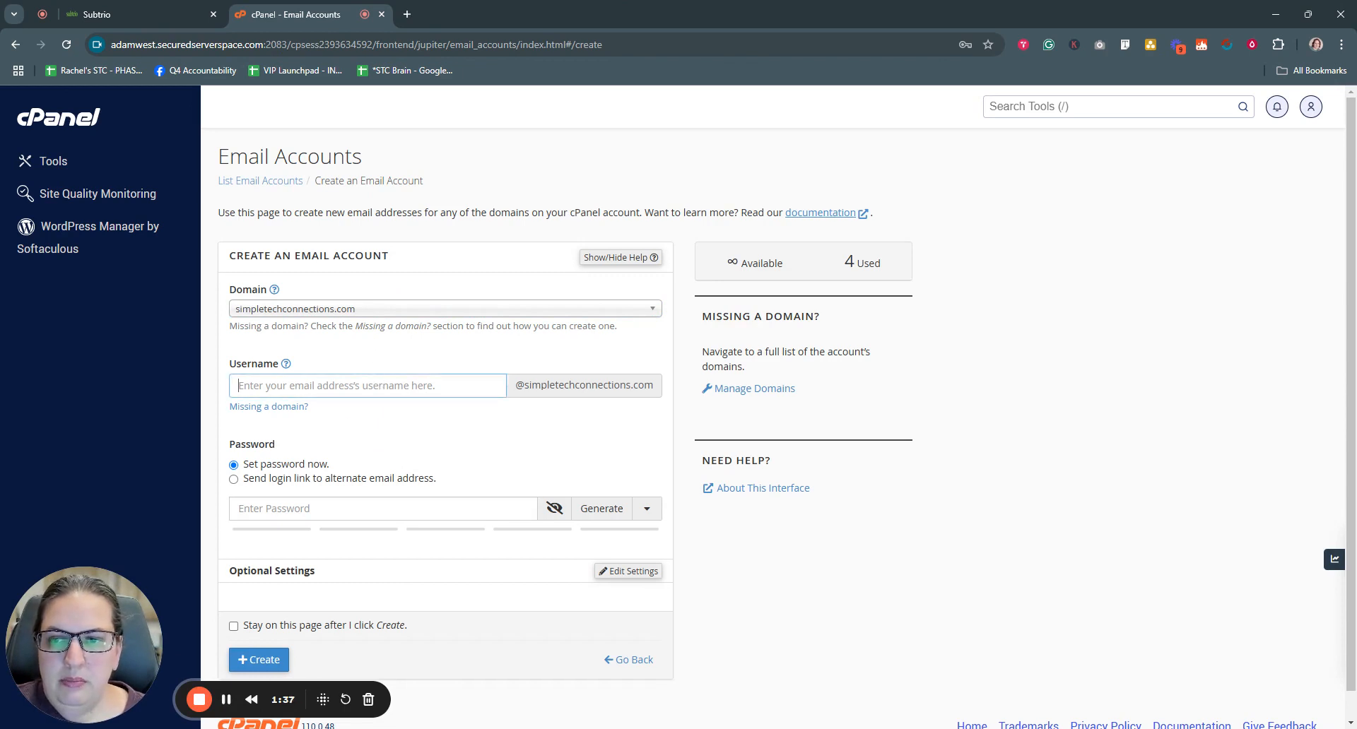
text(support)
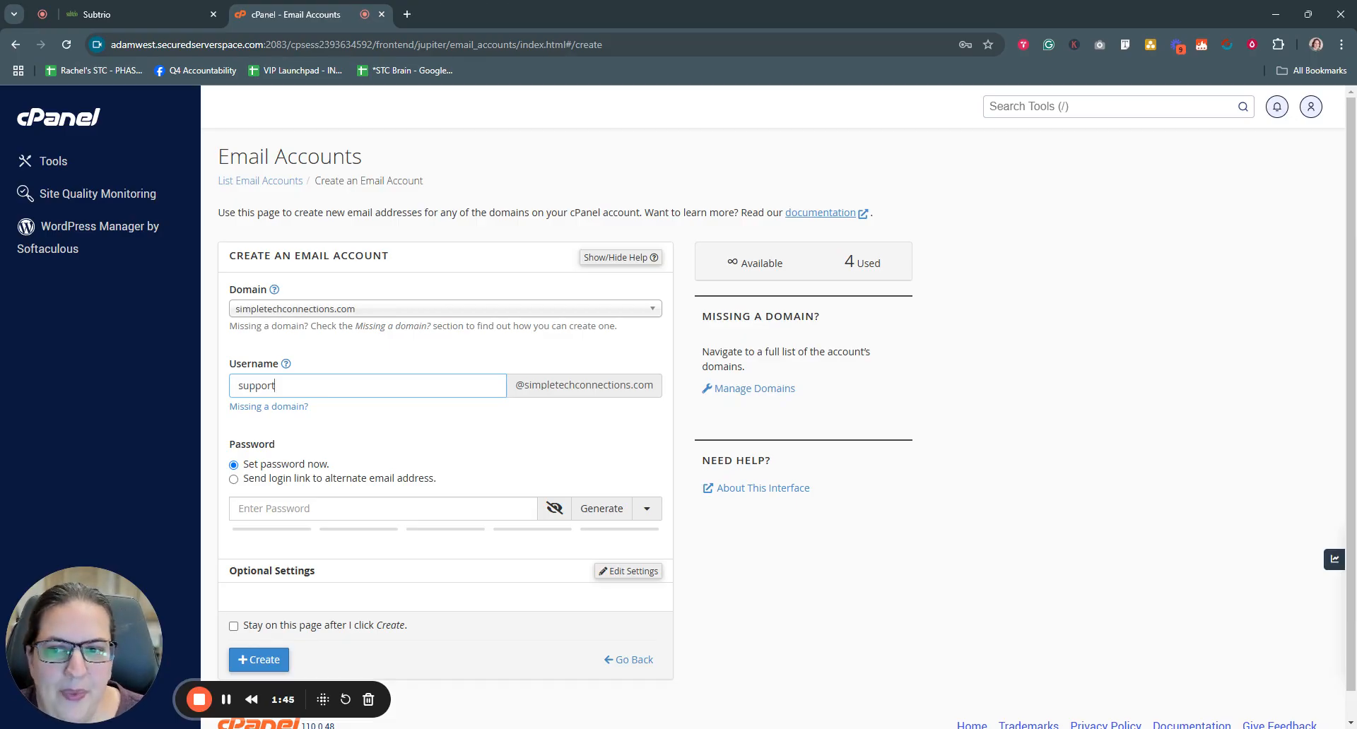
scroll(379, 432, down, 1)
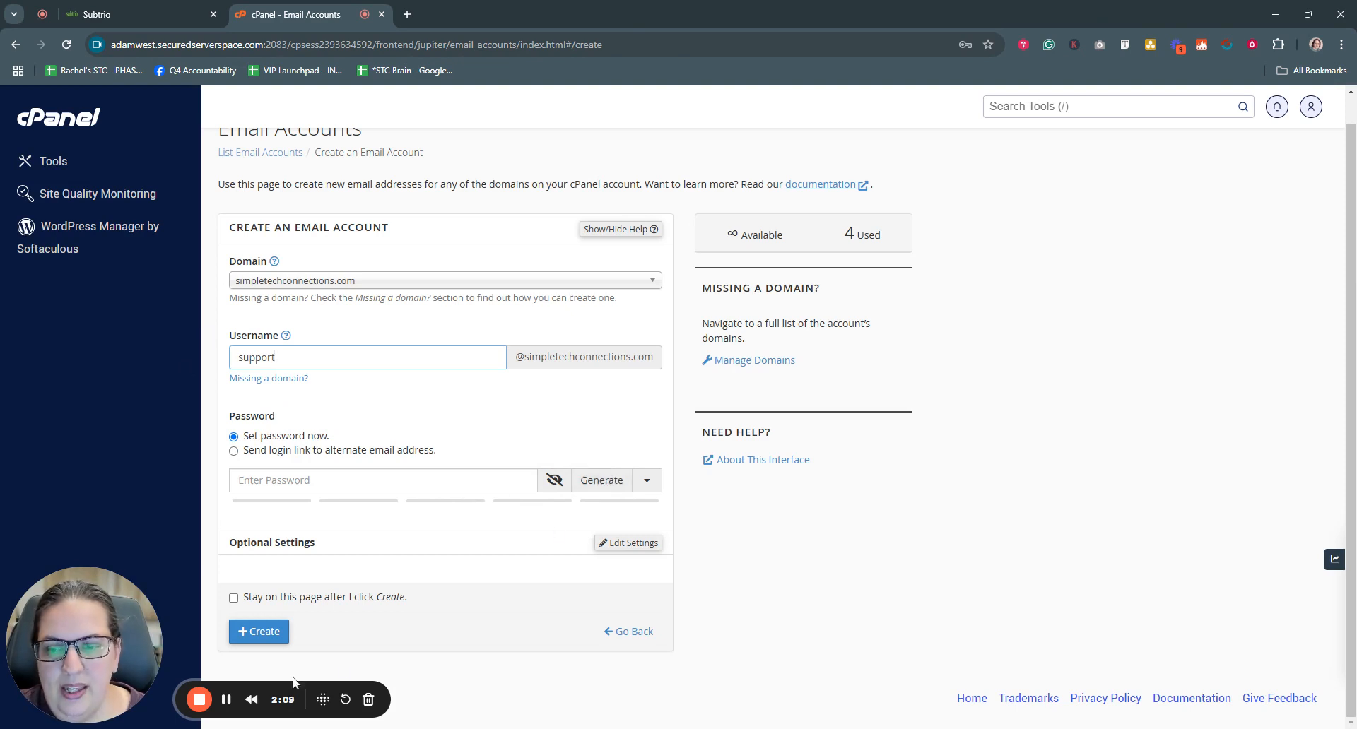
click(603, 480)
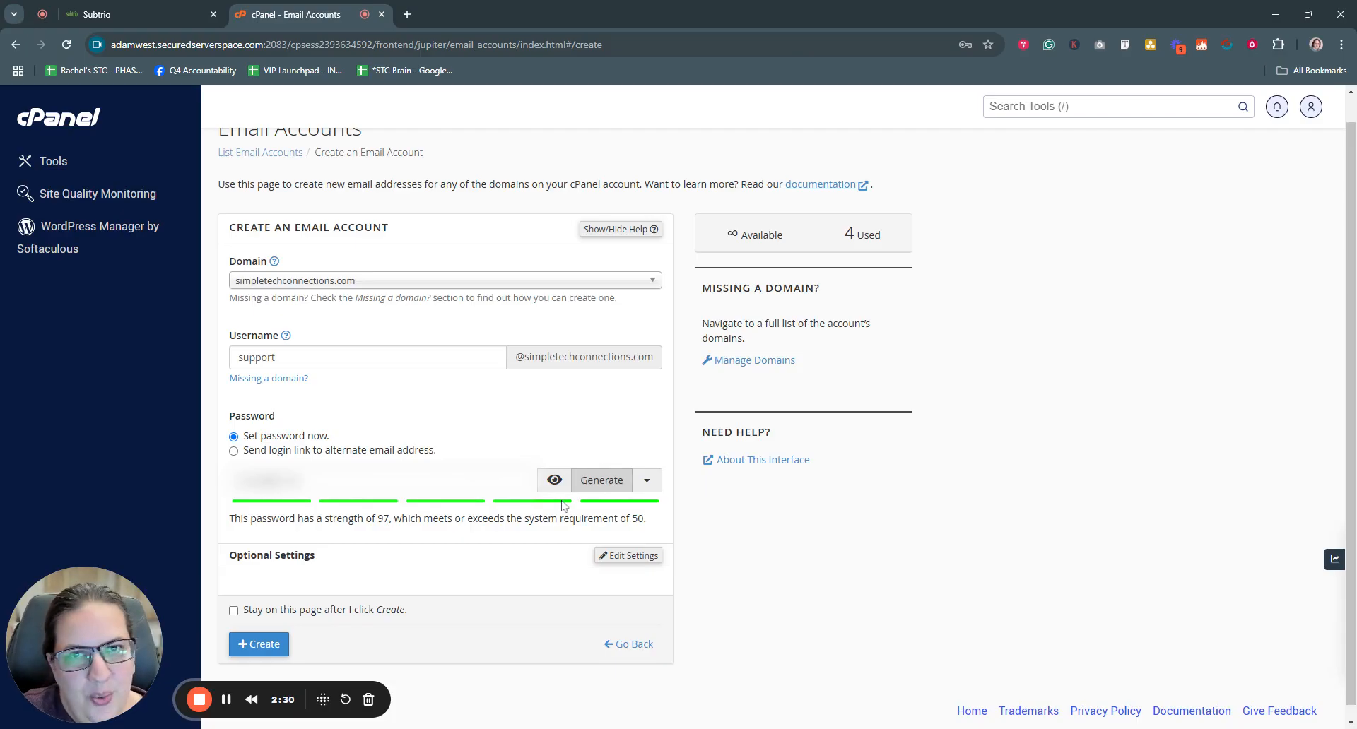
click(226, 699)
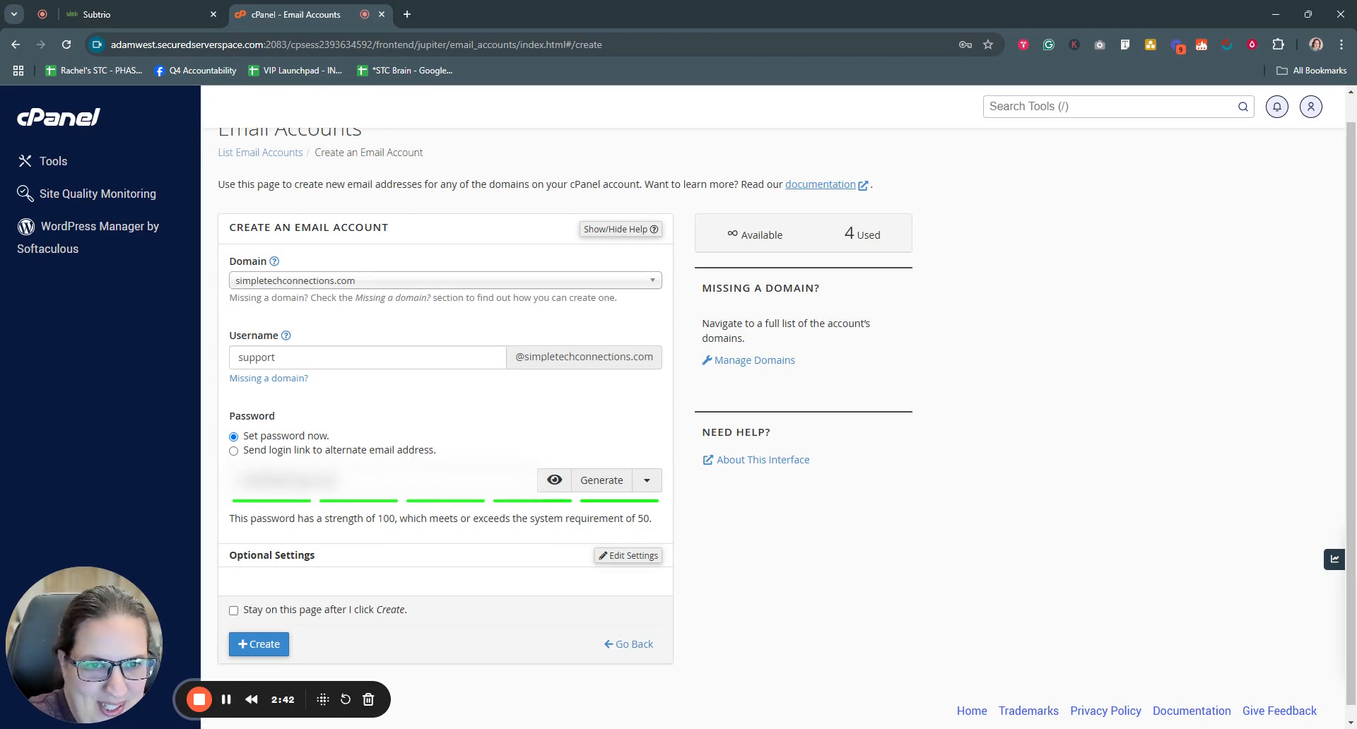
scroll(392, 541, down, 1)
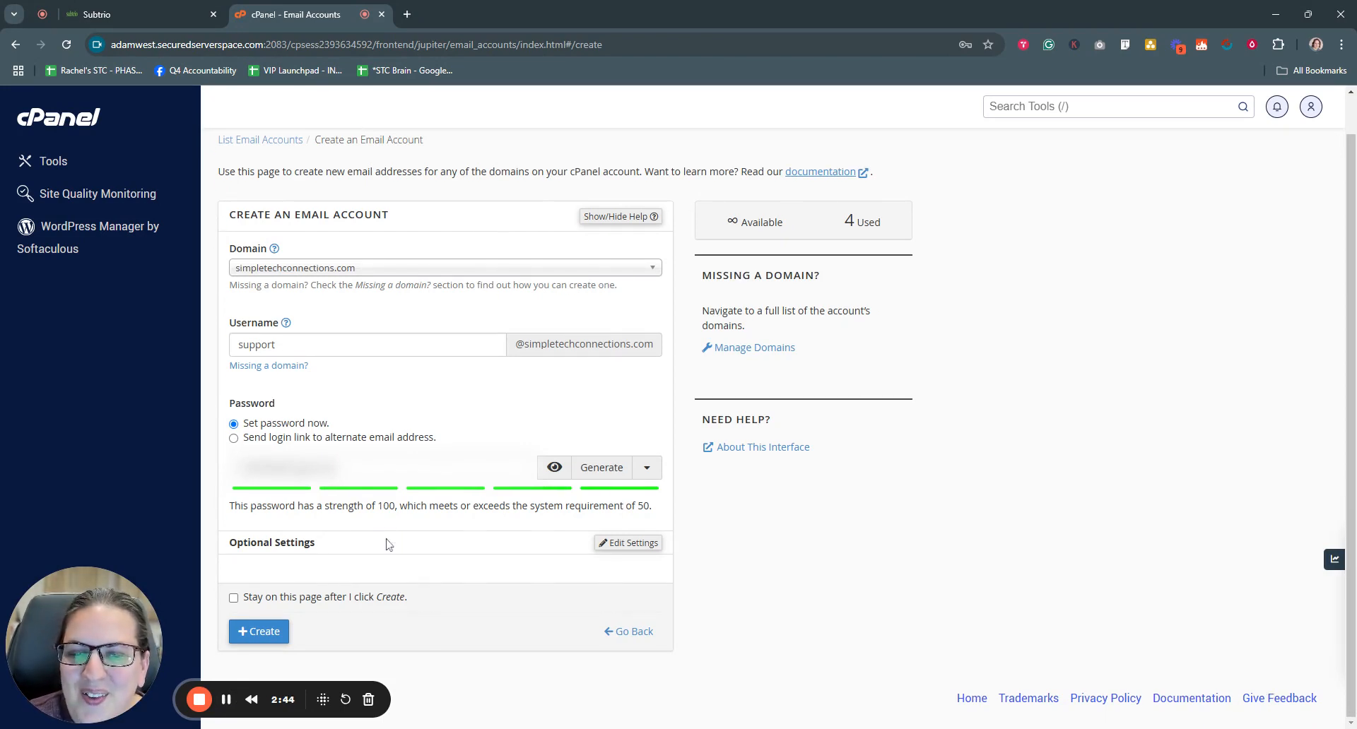
click(262, 633)
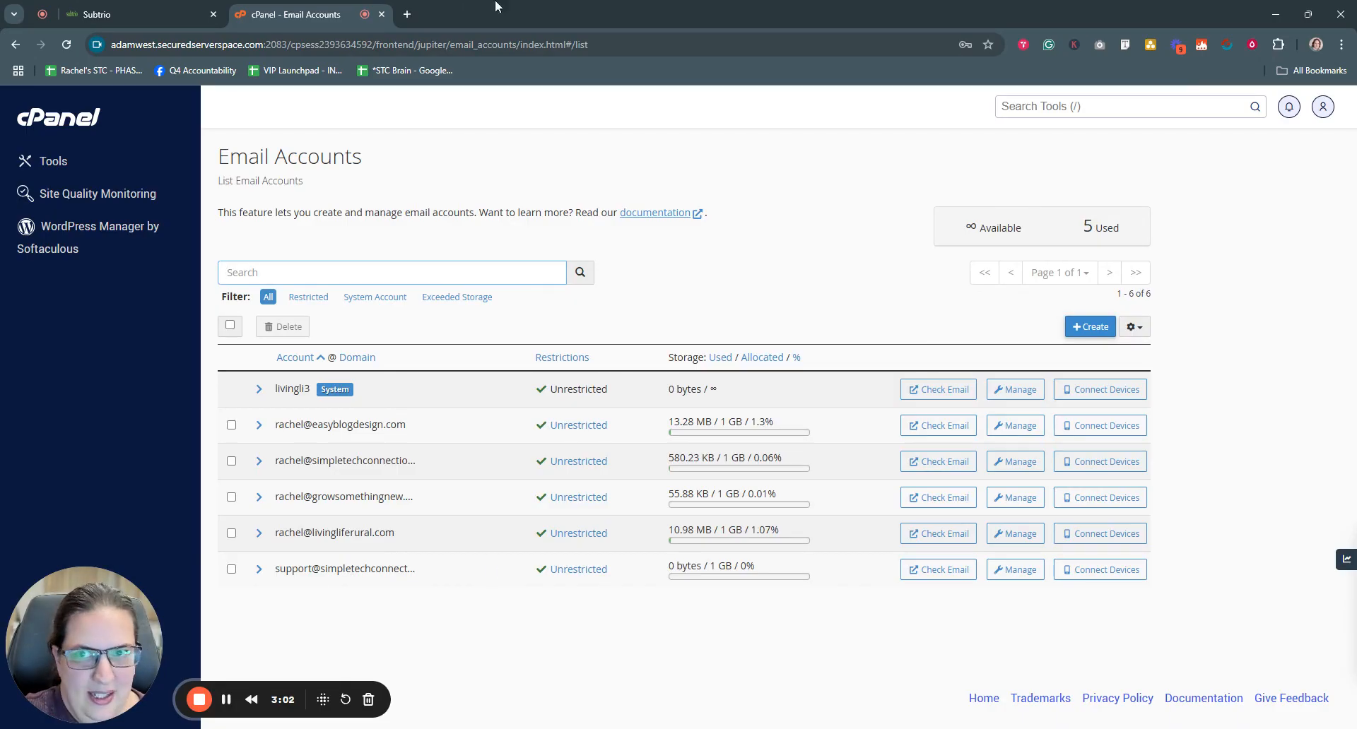
- Search Google for freshdesk in a new tab and open the Freshworks Freshdesk product page
click(407, 14)
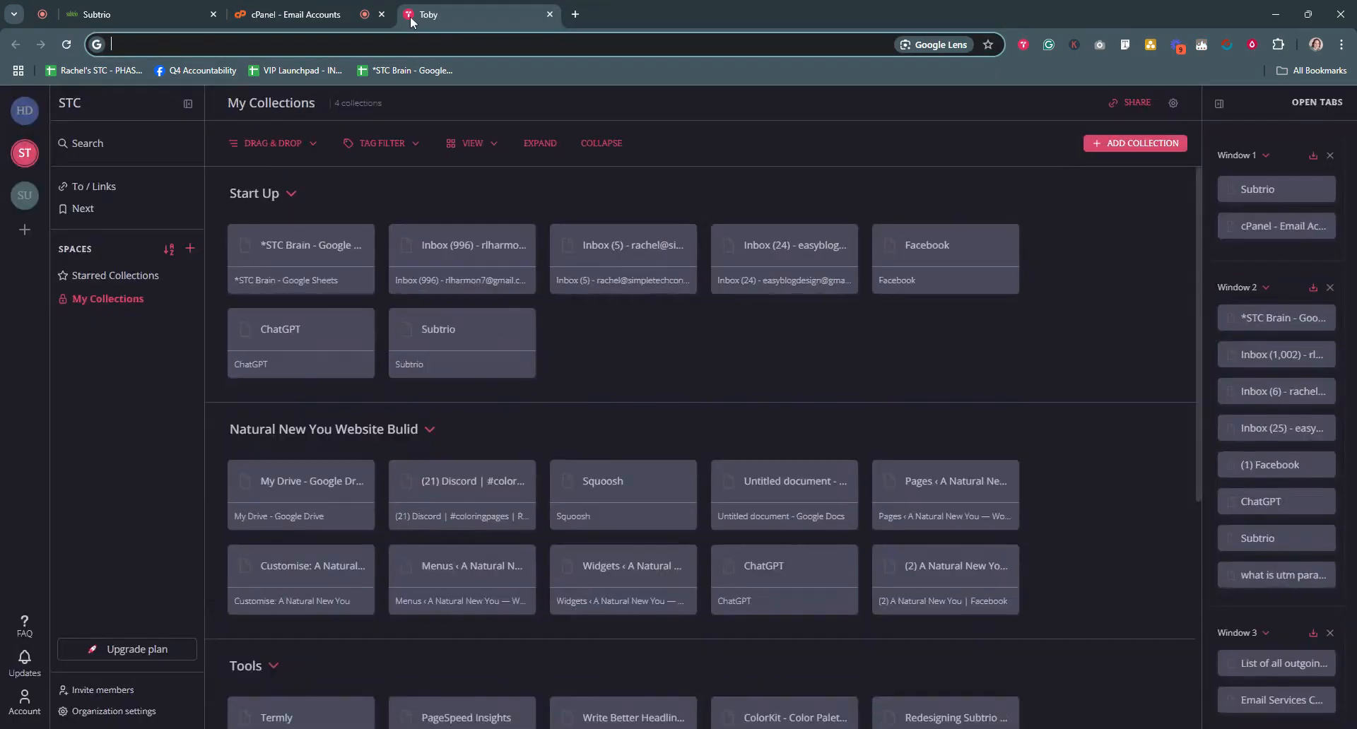
text(fresh)
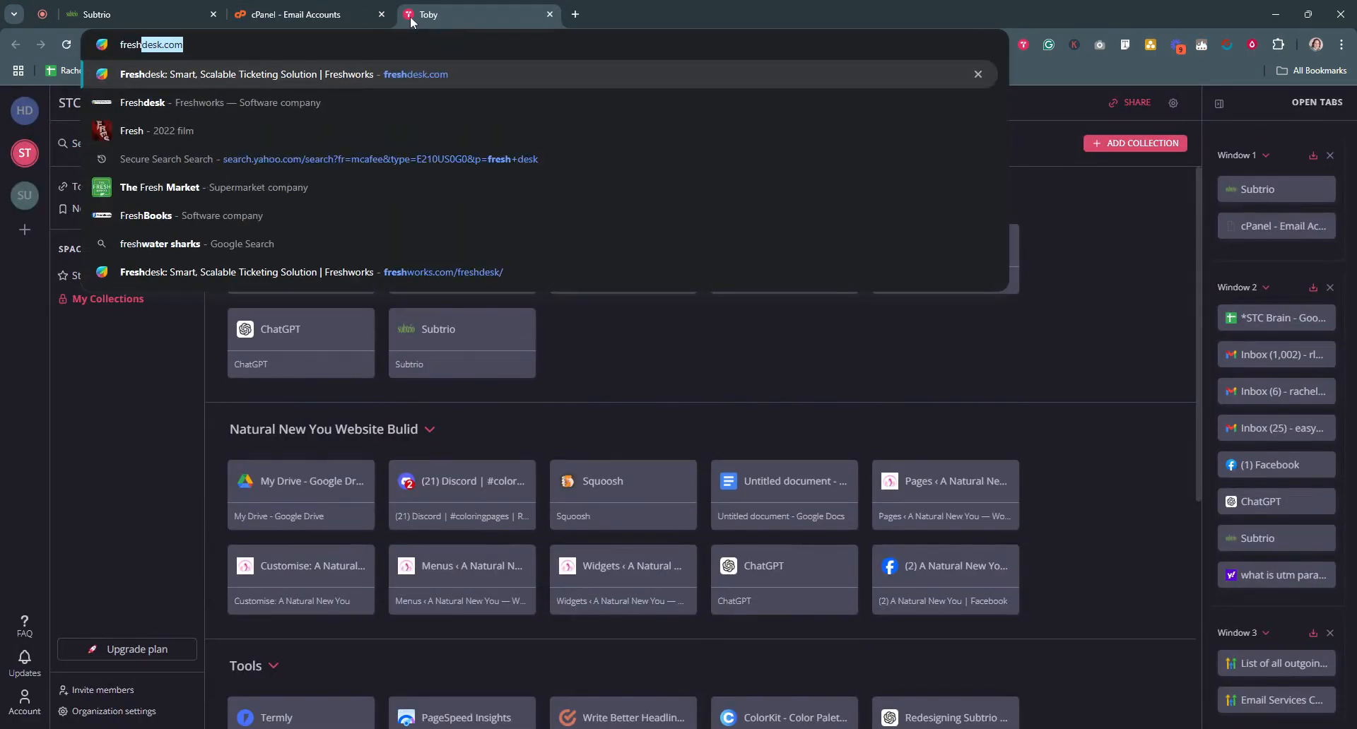
text(desk)
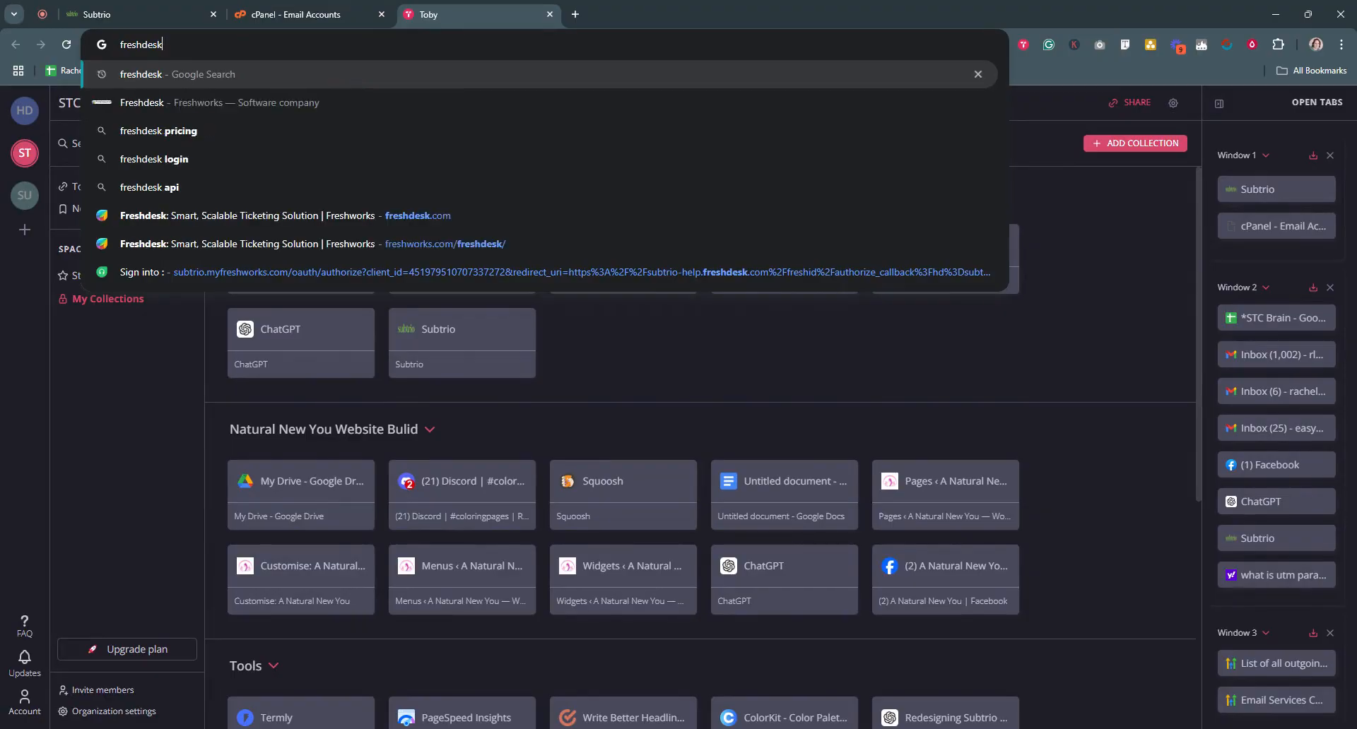
key(Return)
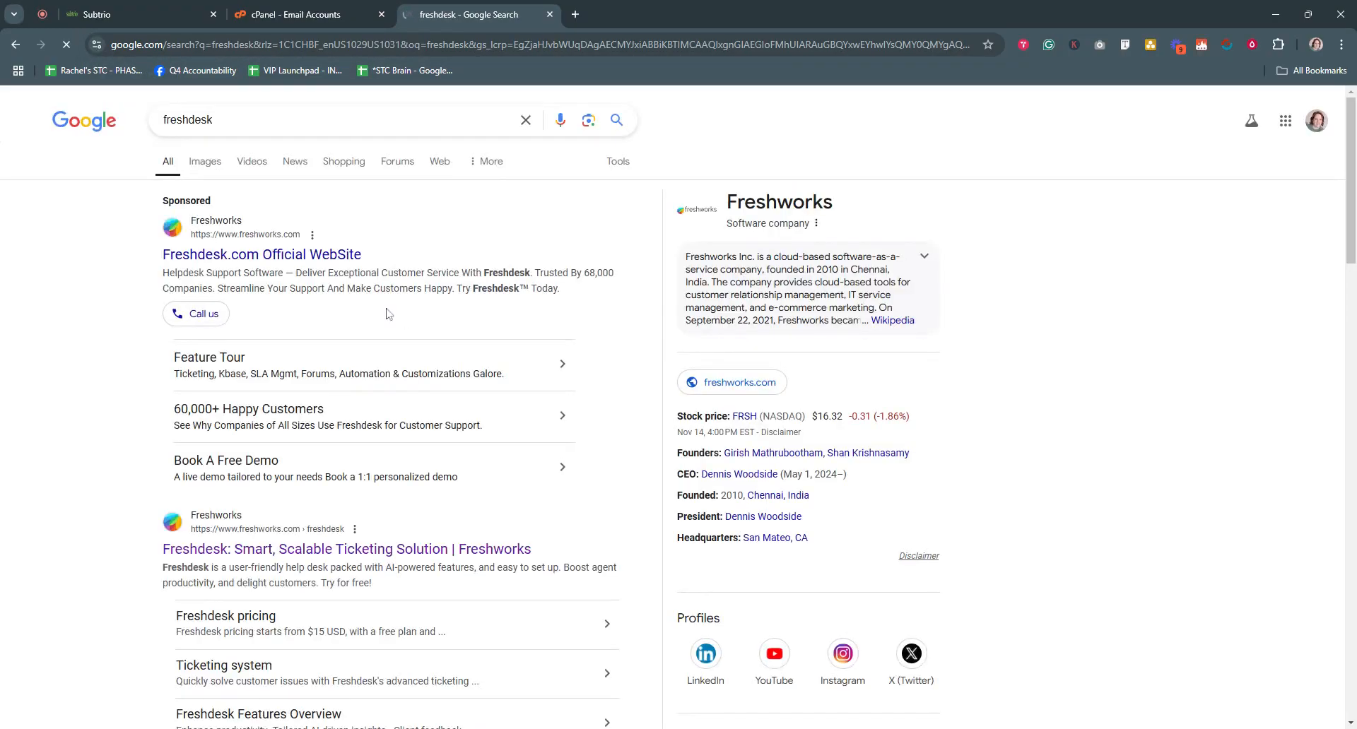
scroll(530, 460, down, 5)
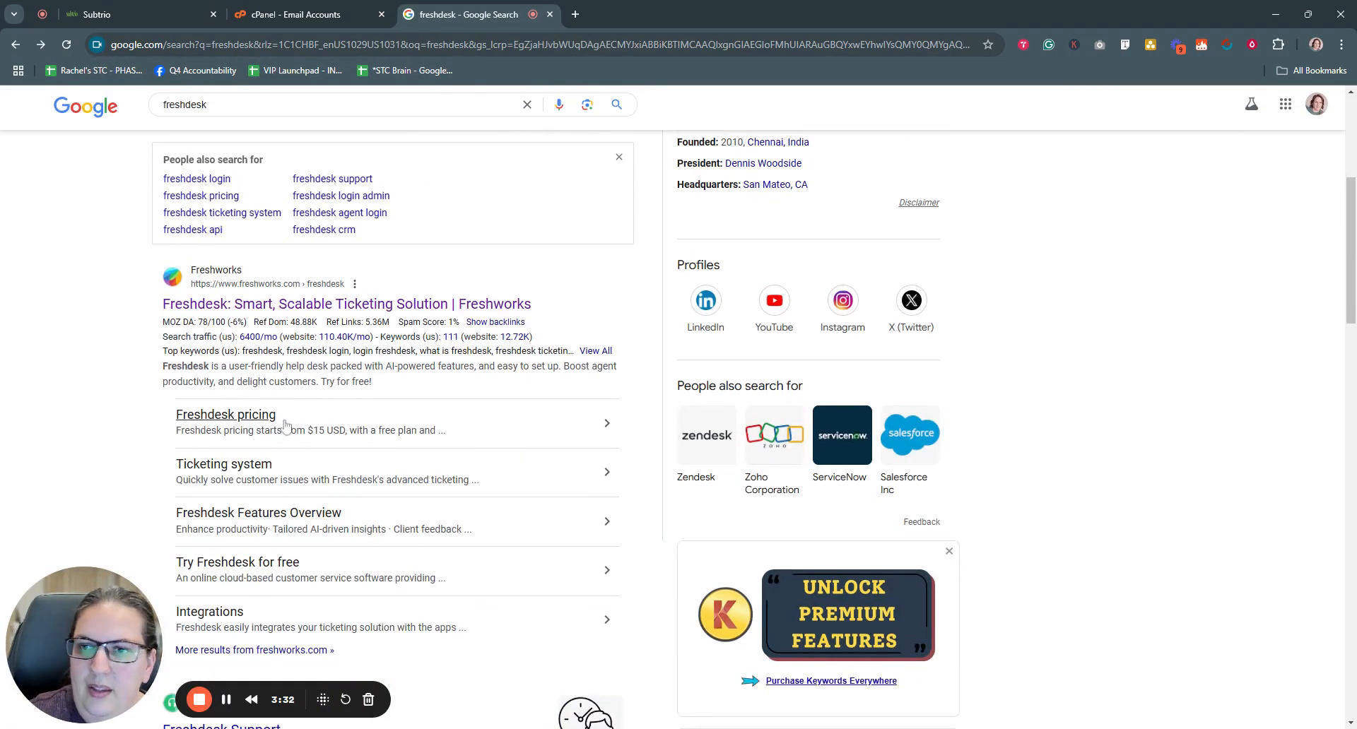
click(342, 305)
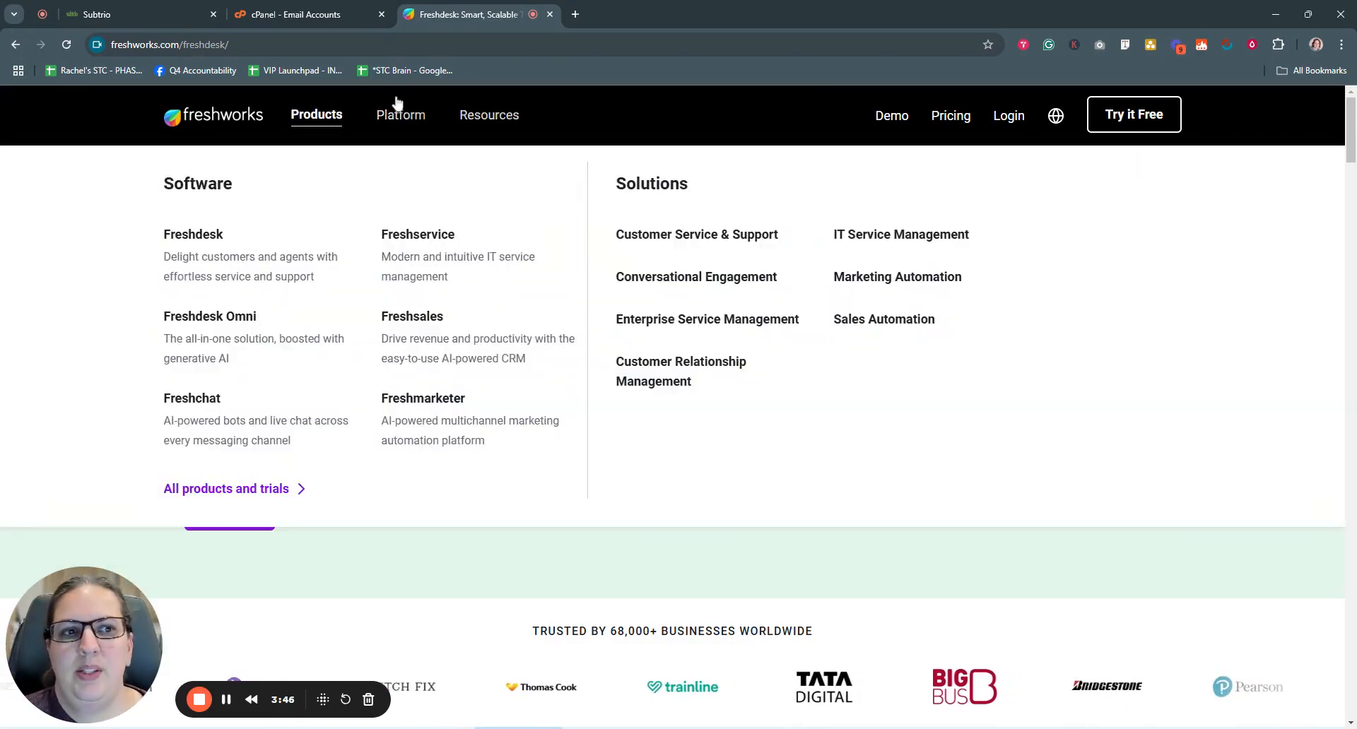
- Review the Freshdesk pricing plans and start the Free plan's 14-day free trial
mouse_move(400, 115)
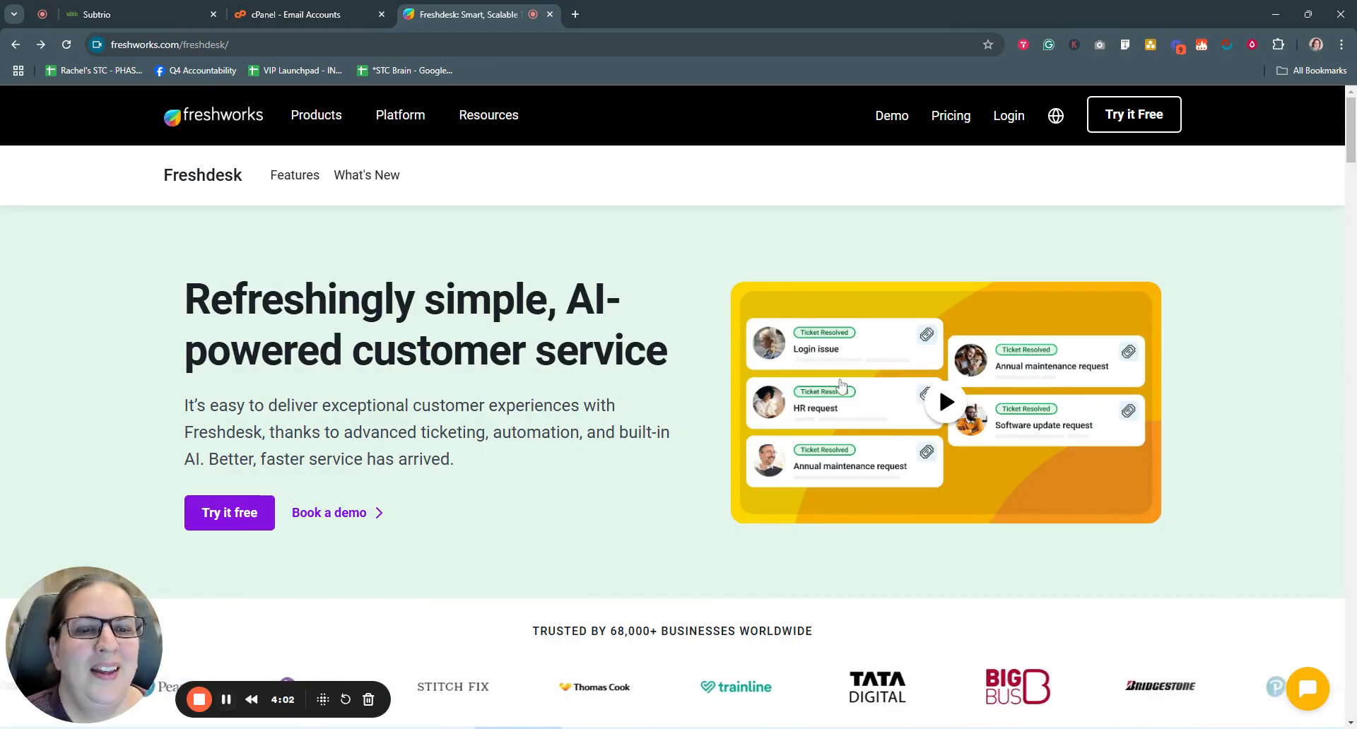
click(949, 124)
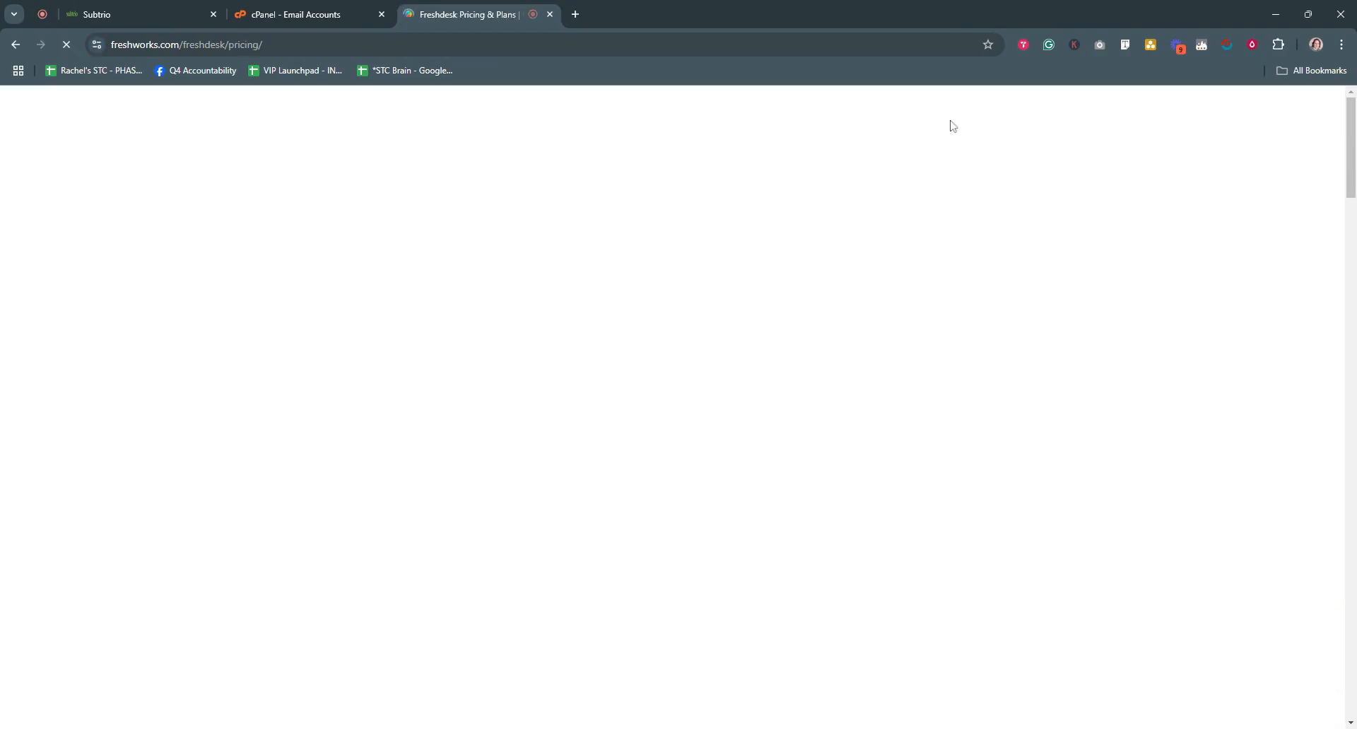
scroll(217, 460, down, 3)
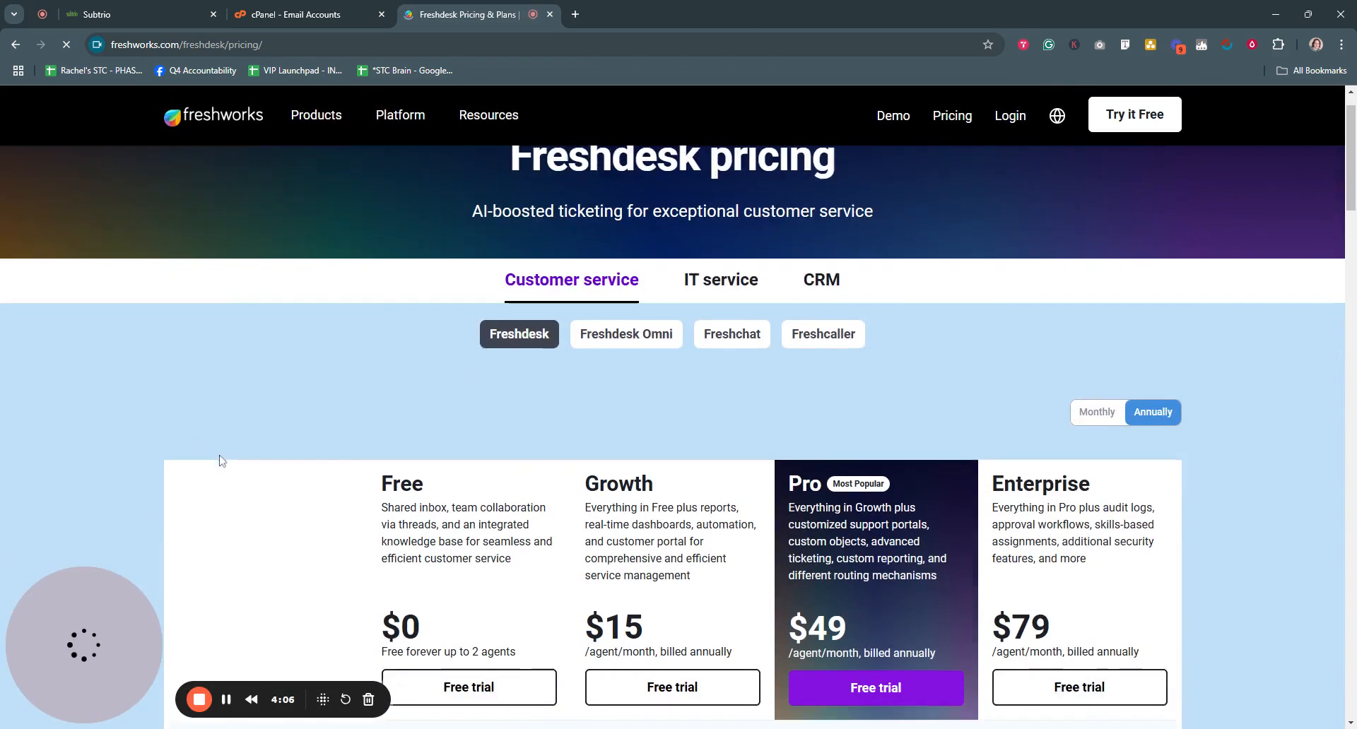
scroll(219, 460, down, 2)
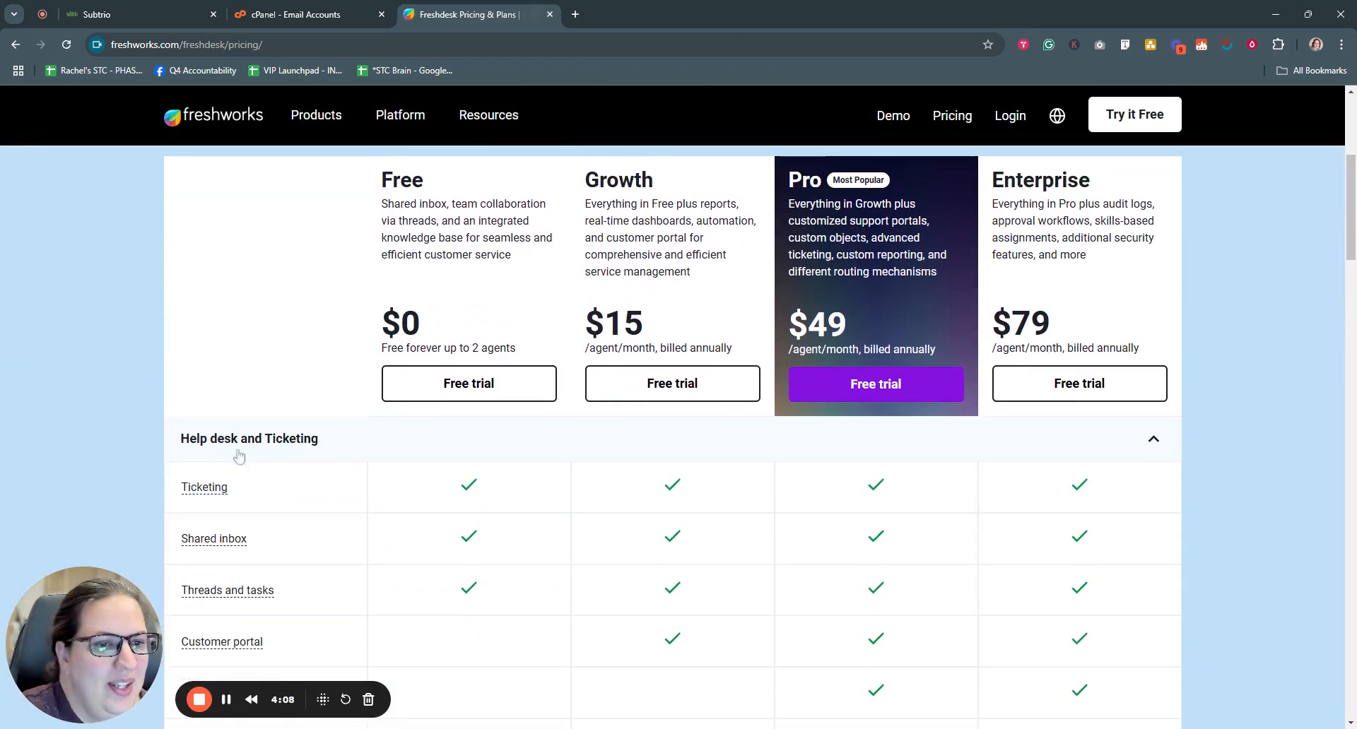
scroll(693, 396, up, 3)
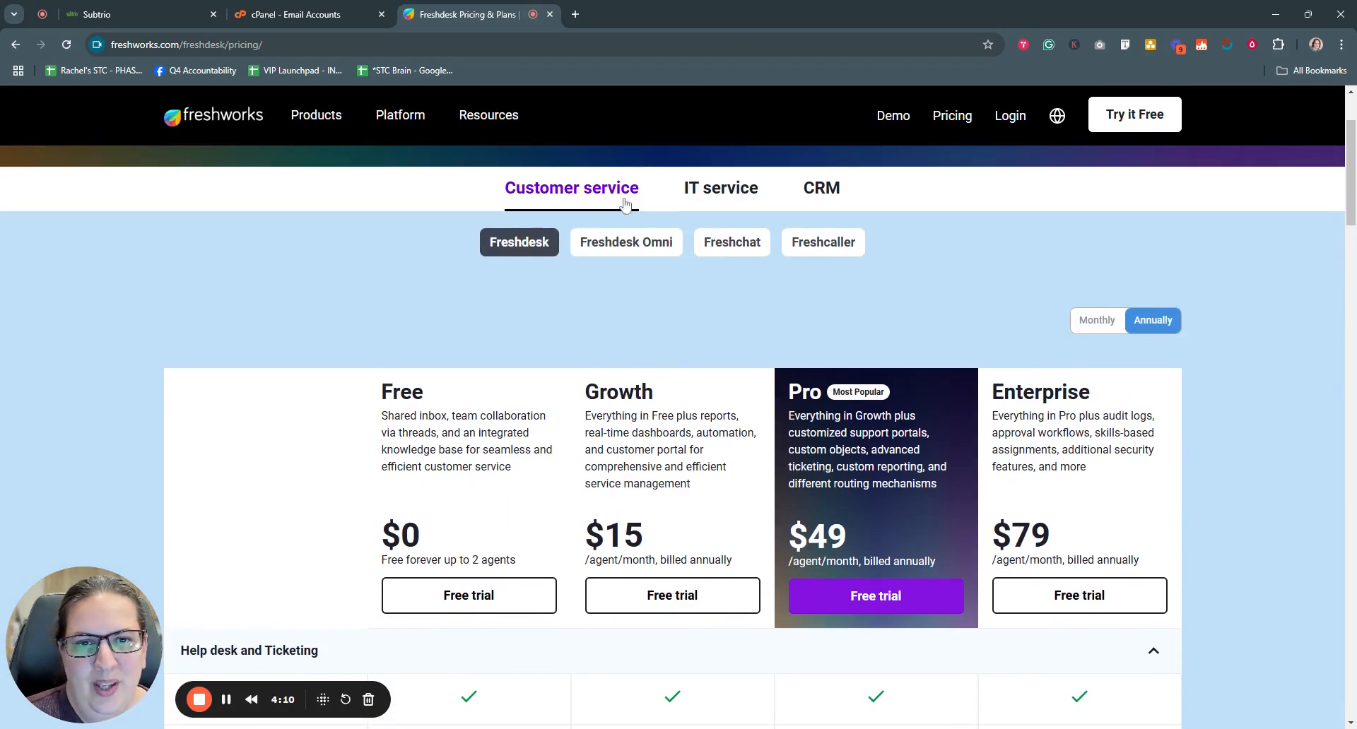
scroll(339, 548, down, 2)
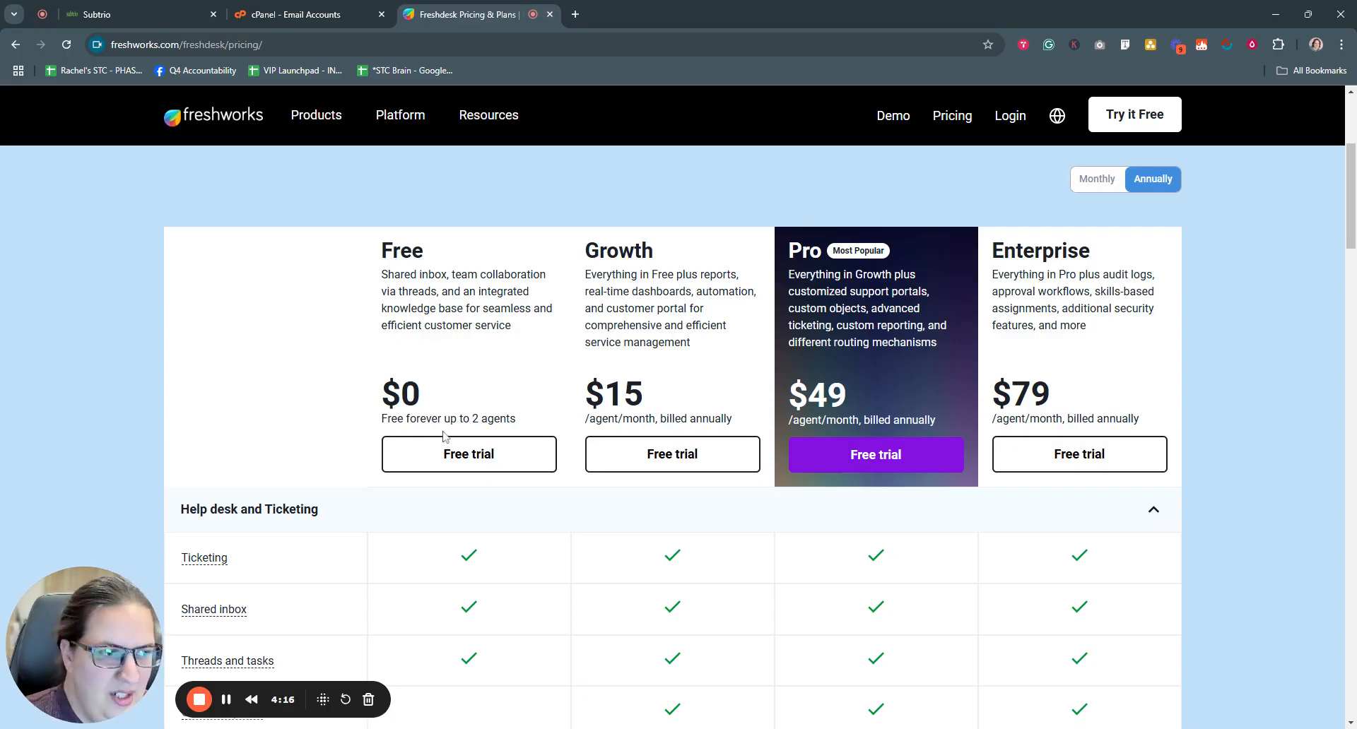
scroll(451, 441, down, 10)
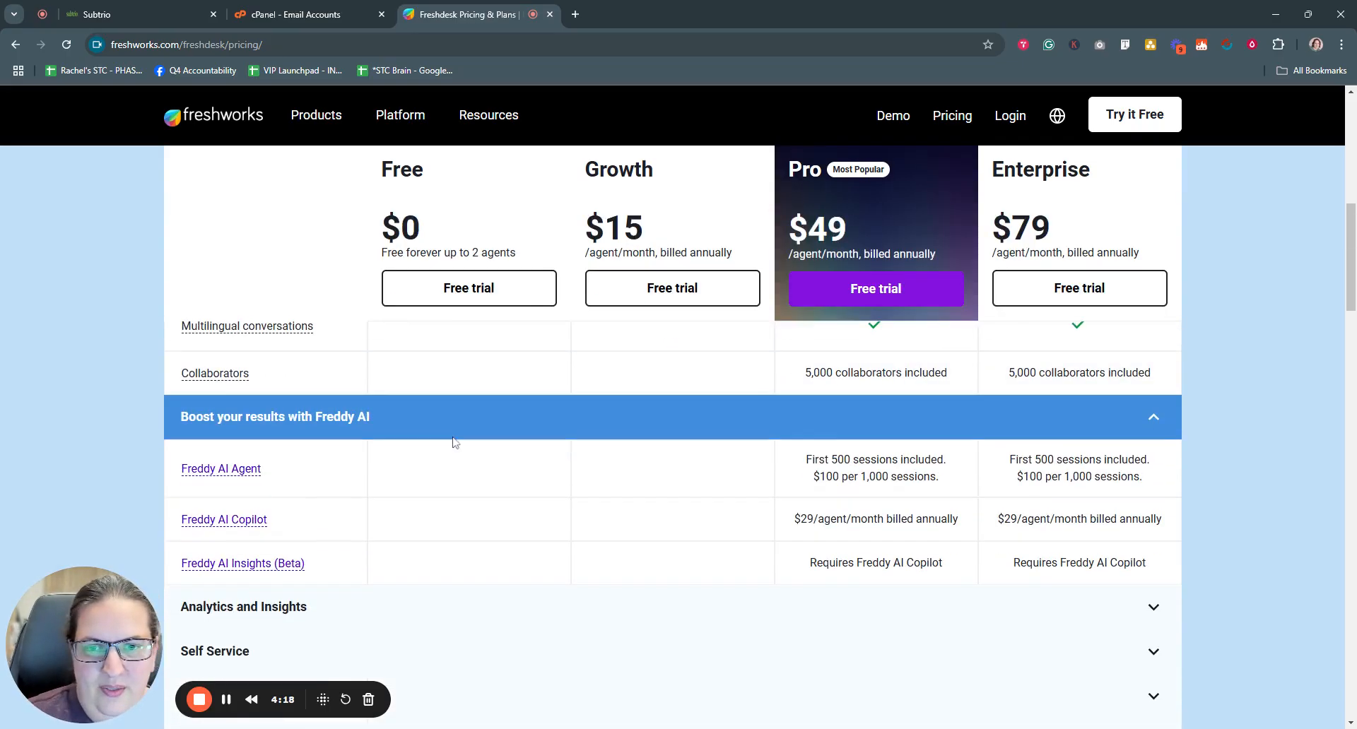
scroll(491, 514, up, 2)
scroll(476, 416, up, 1)
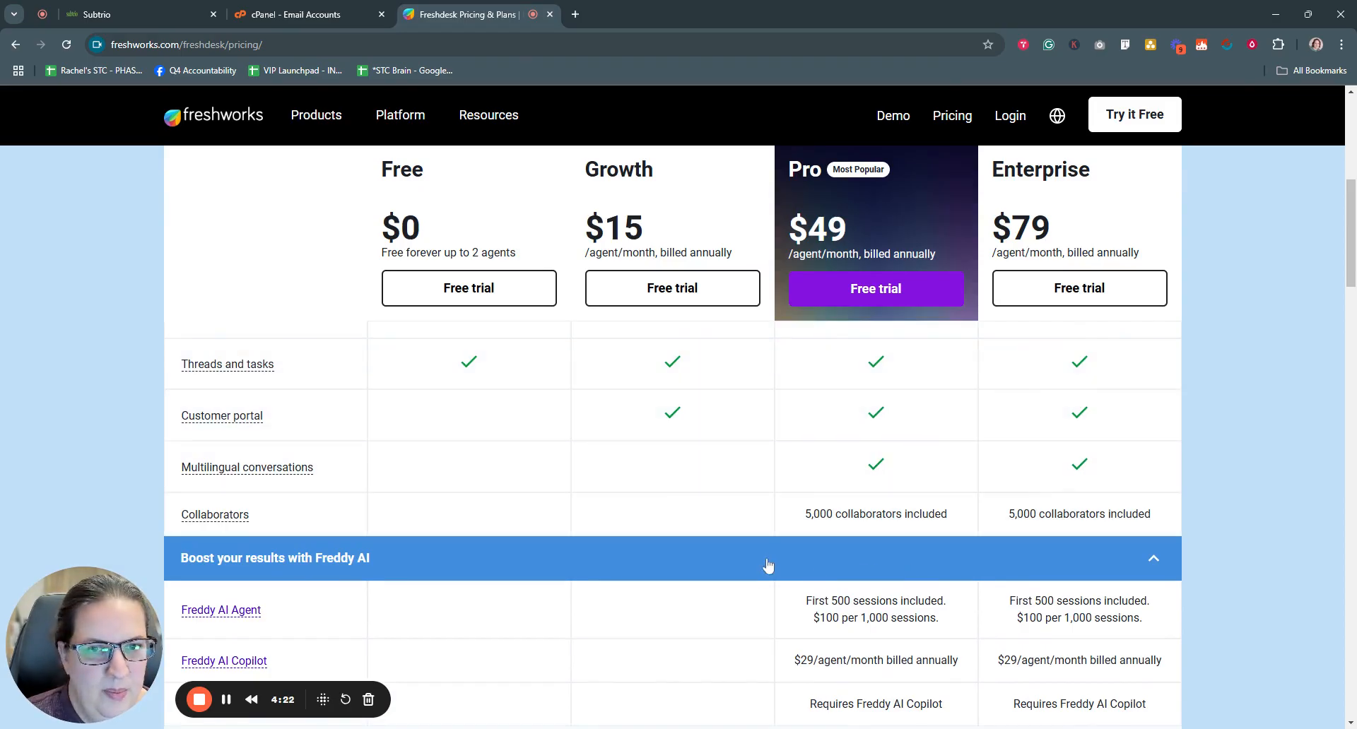
scroll(605, 584, up, 7)
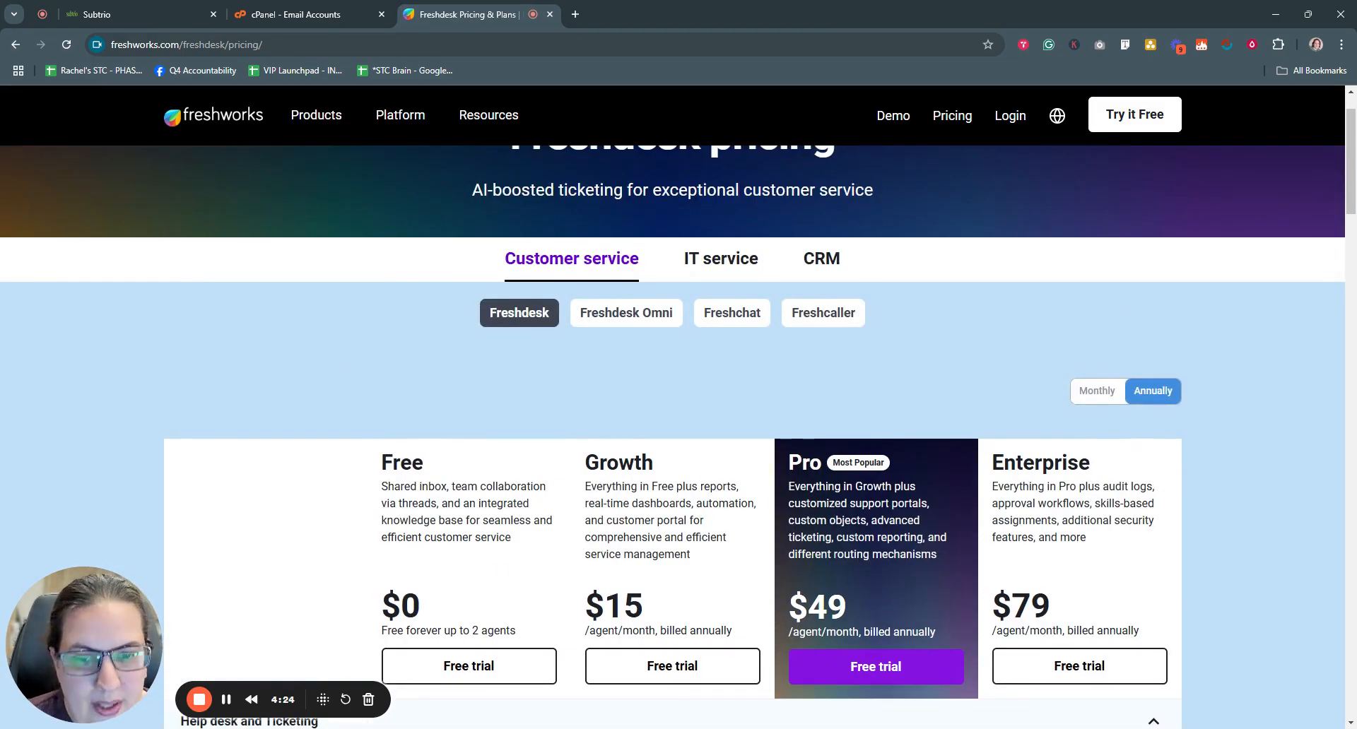
scroll(652, 519, down, 1)
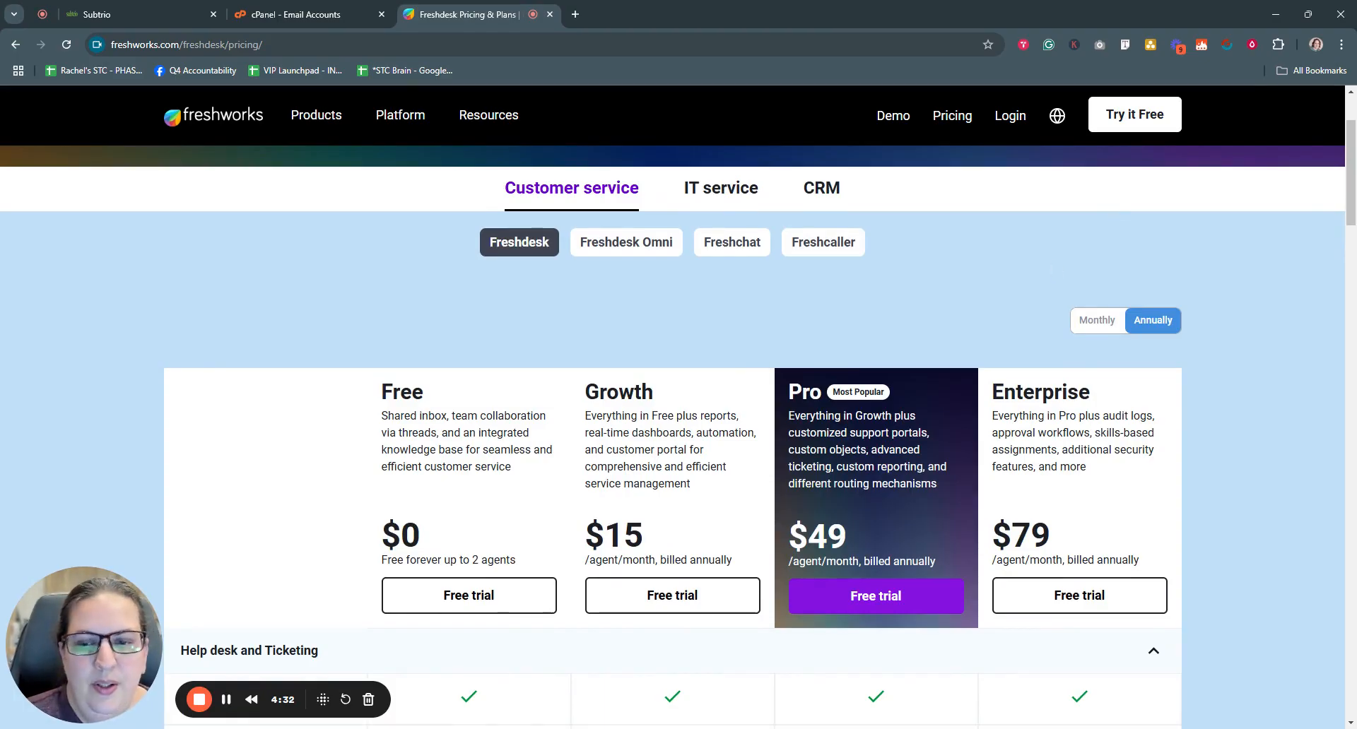
click(472, 597)
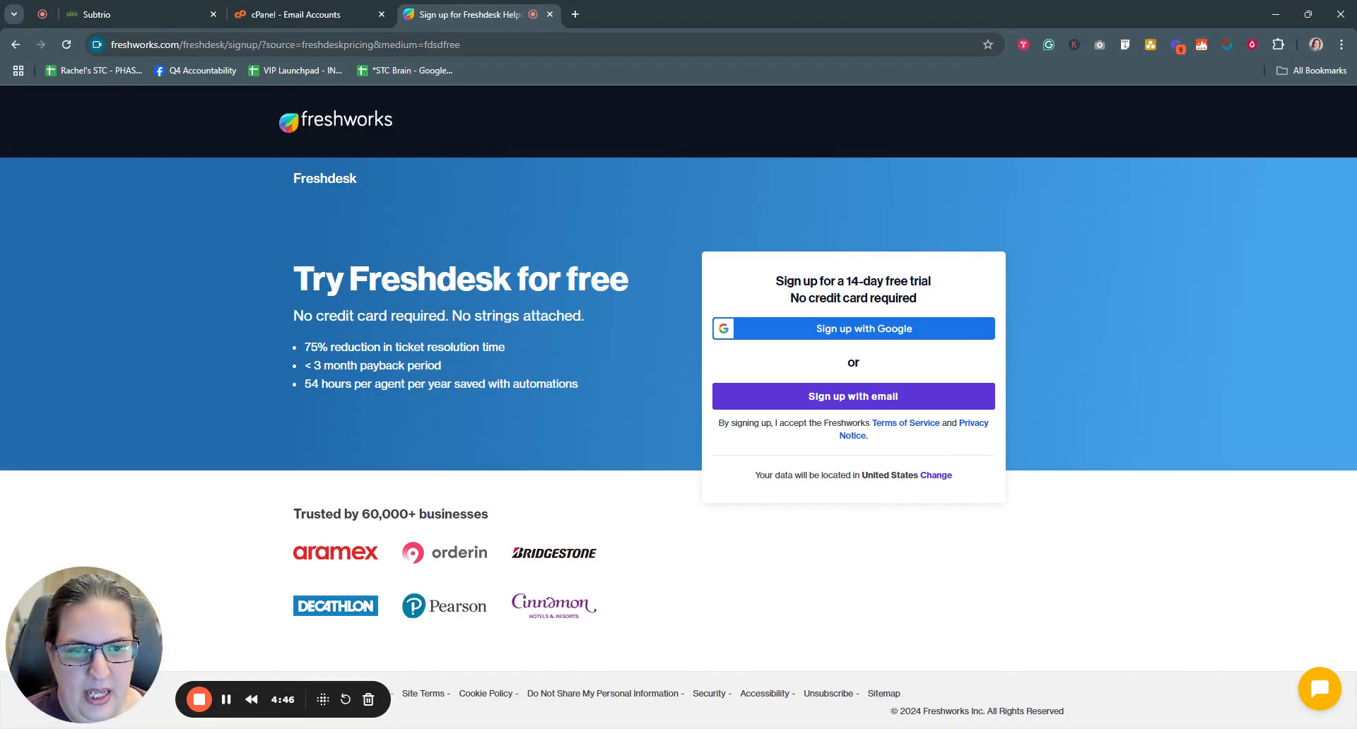
- Sign up for the Freshdesk free trial using a Google account
click(226, 701)
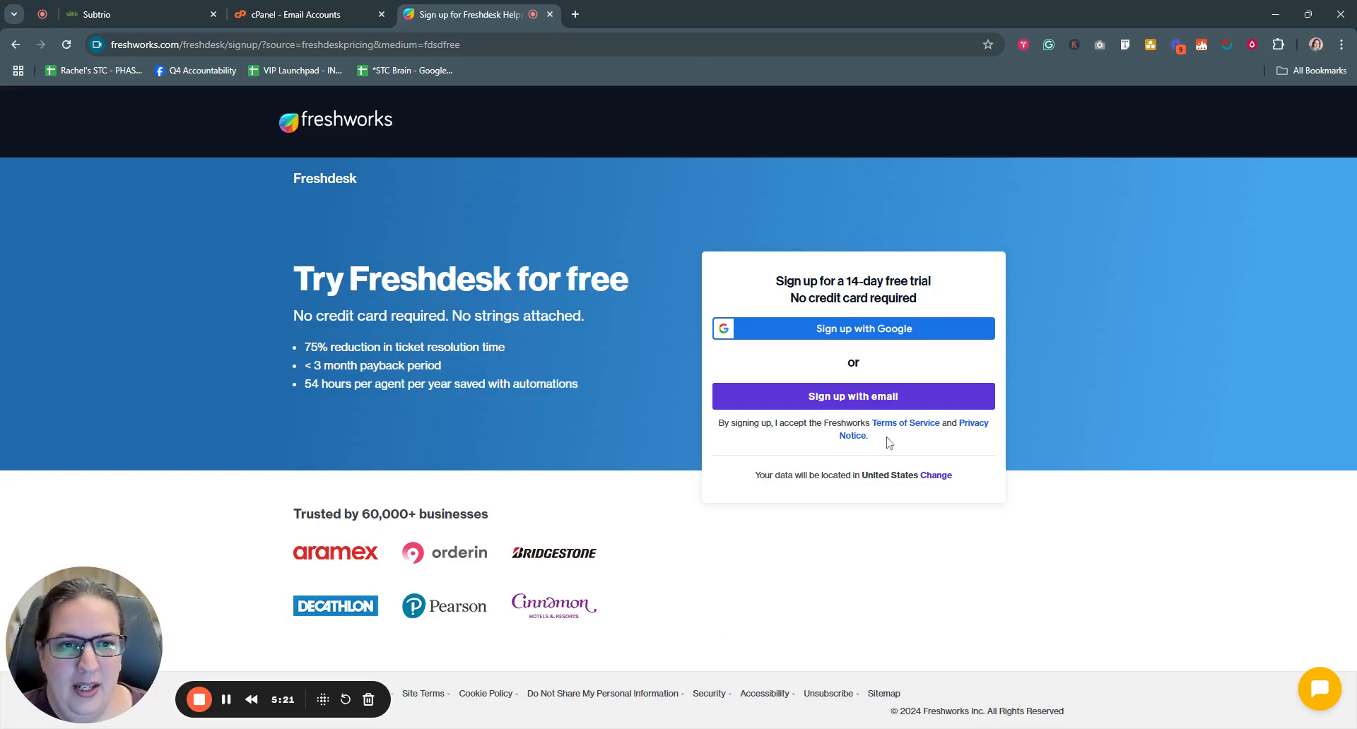
click(887, 332)
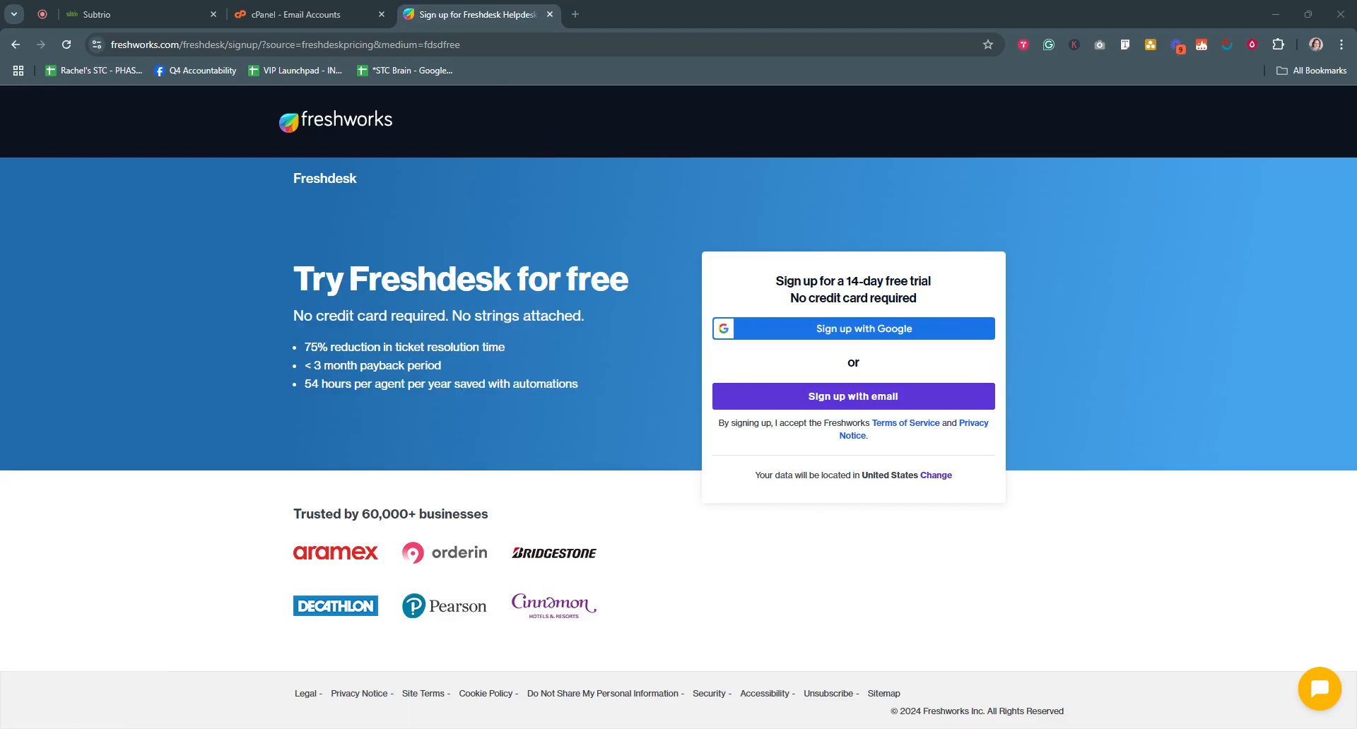
click(857, 331)
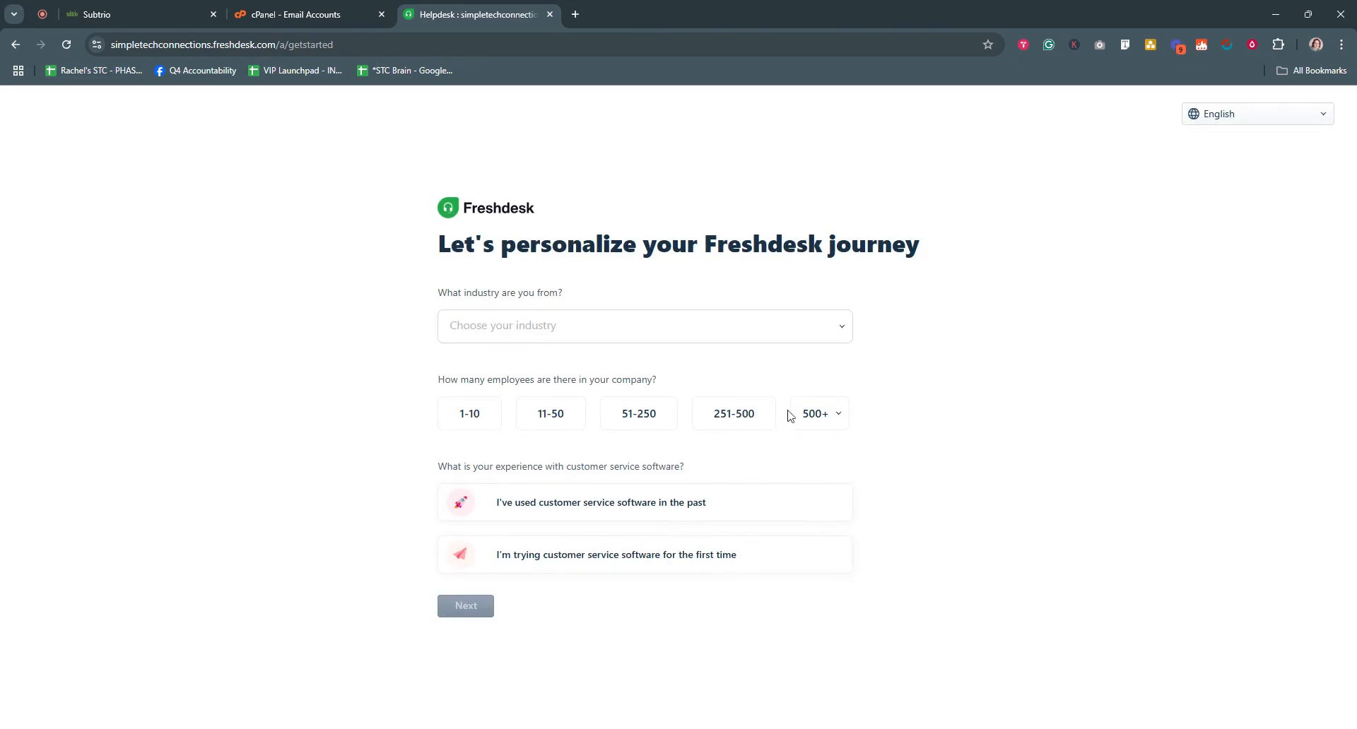
- Answer the questionnaire: industry Others, 1-10 employees, first-time customer service software, then continue
click(661, 332)
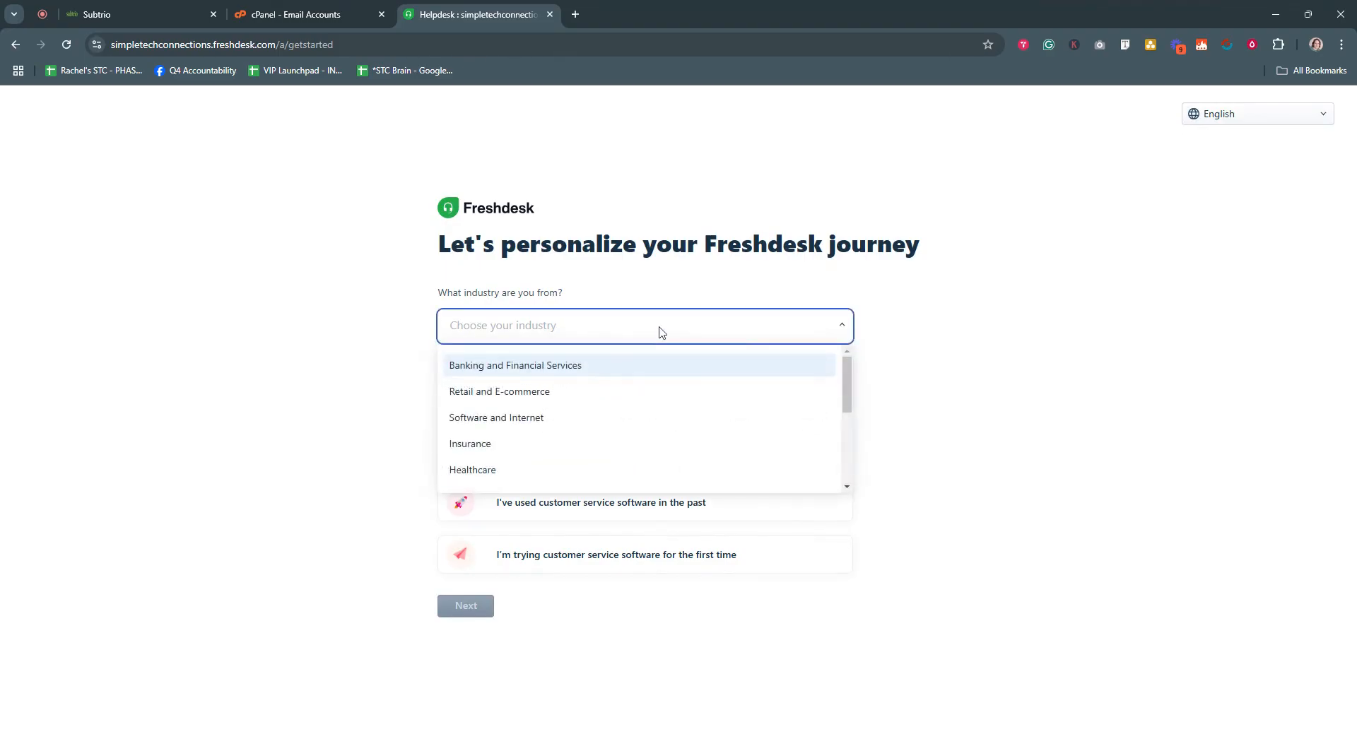
scroll(714, 435, down, 3)
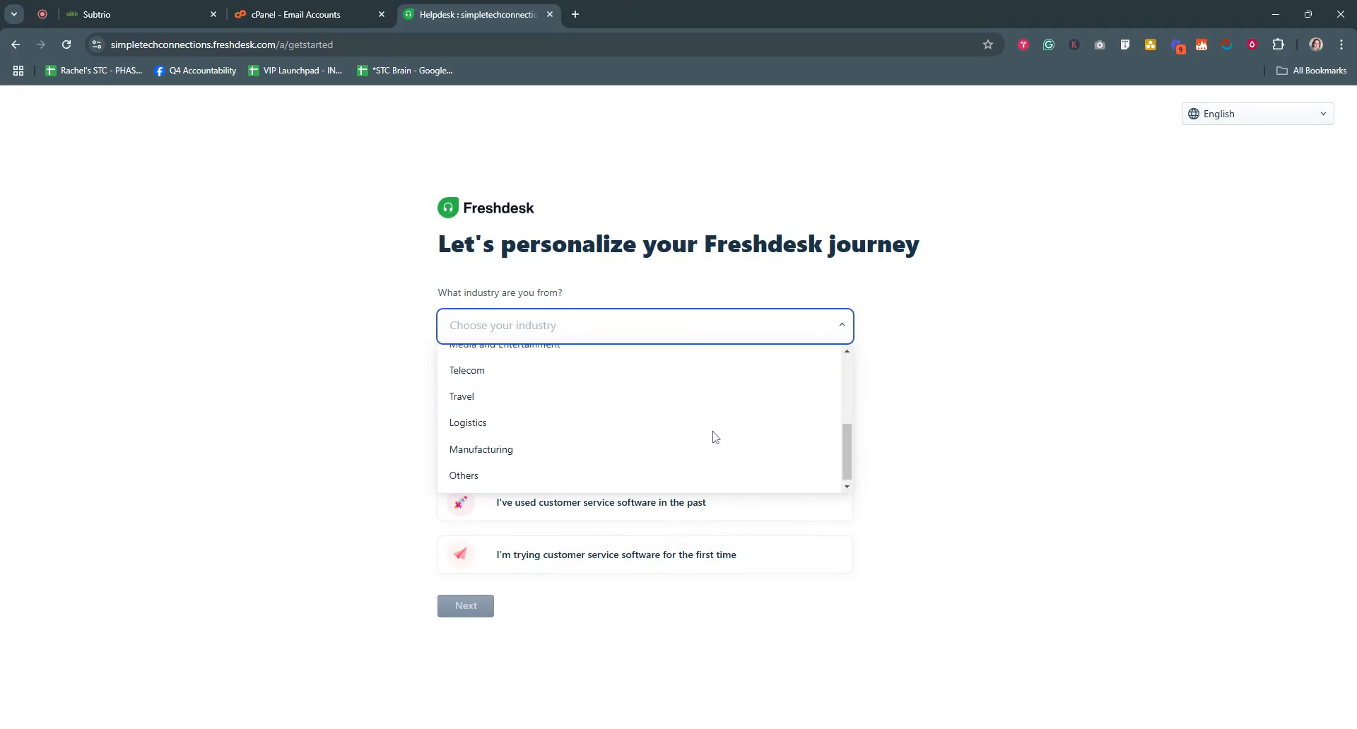
scroll(715, 436, up, 5)
scroll(715, 436, down, 2)
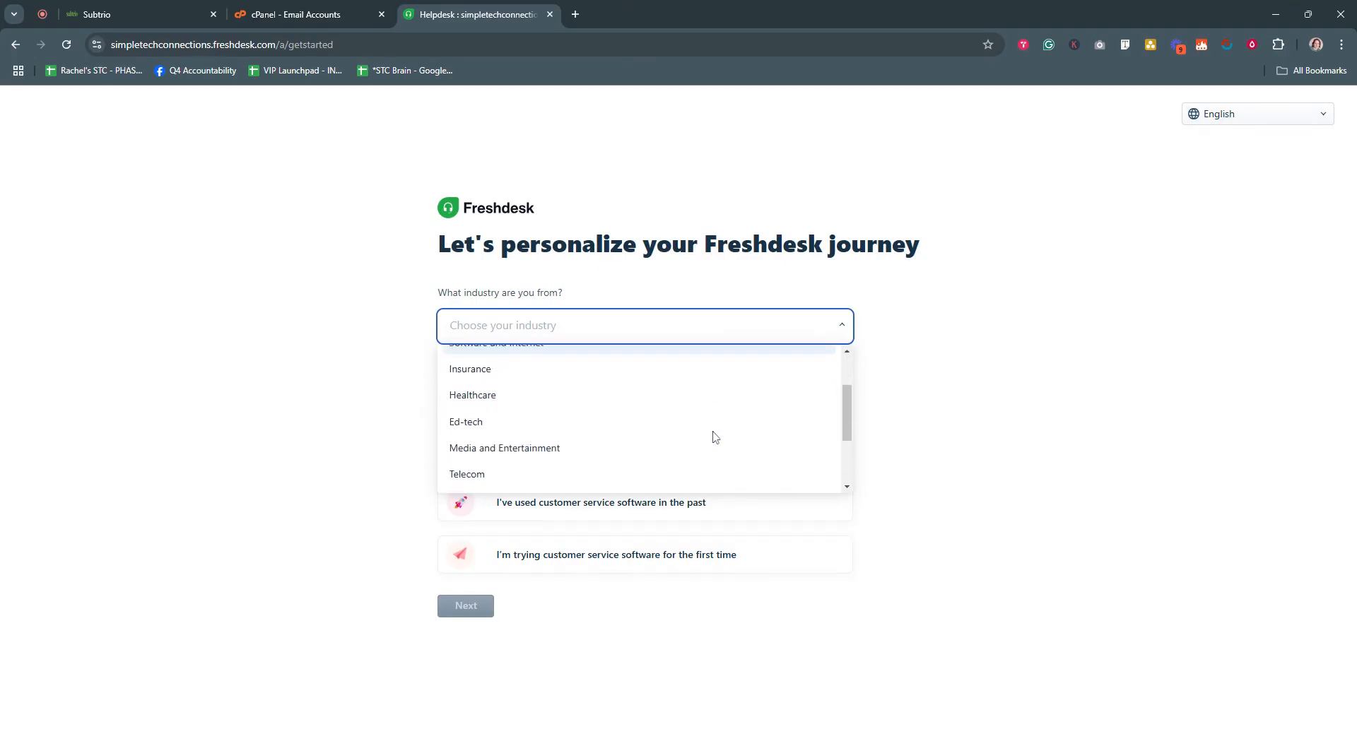
scroll(715, 436, down, 1)
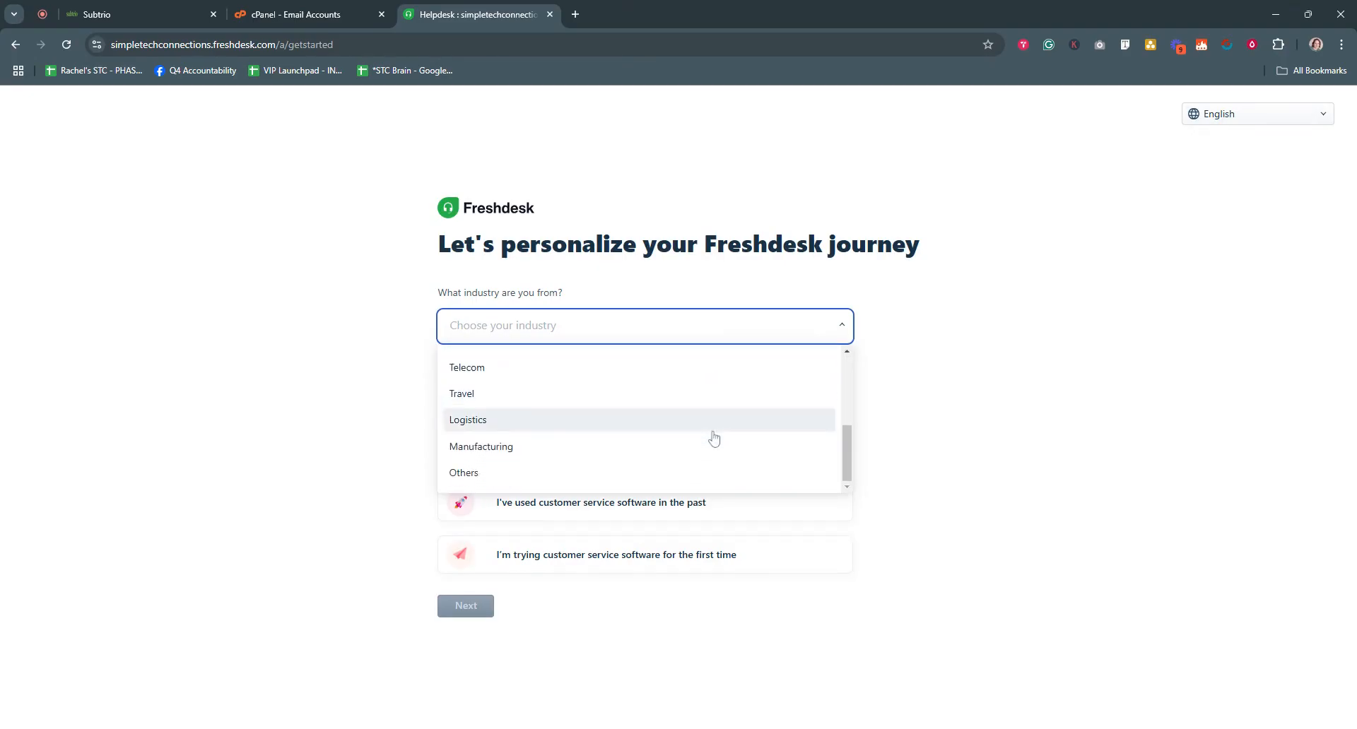
scroll(713, 438, up, 5)
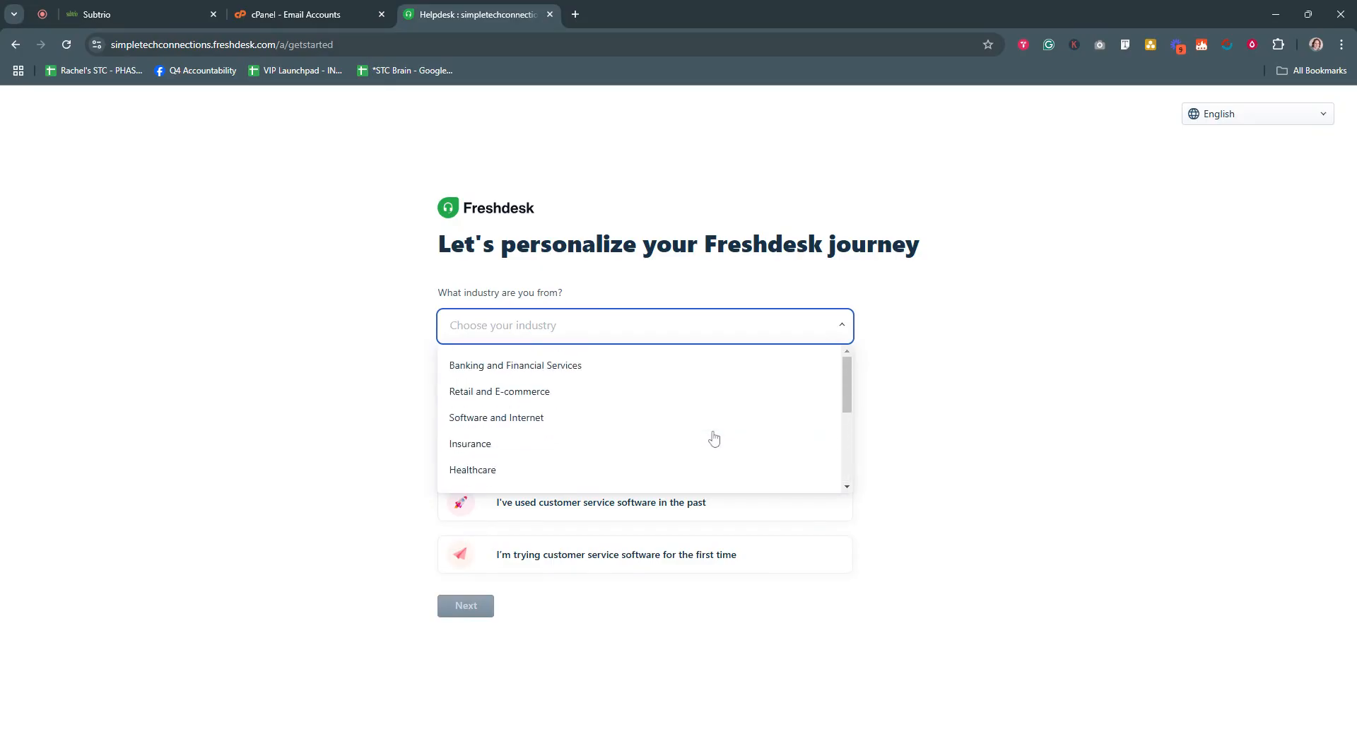
scroll(714, 438, down, 2)
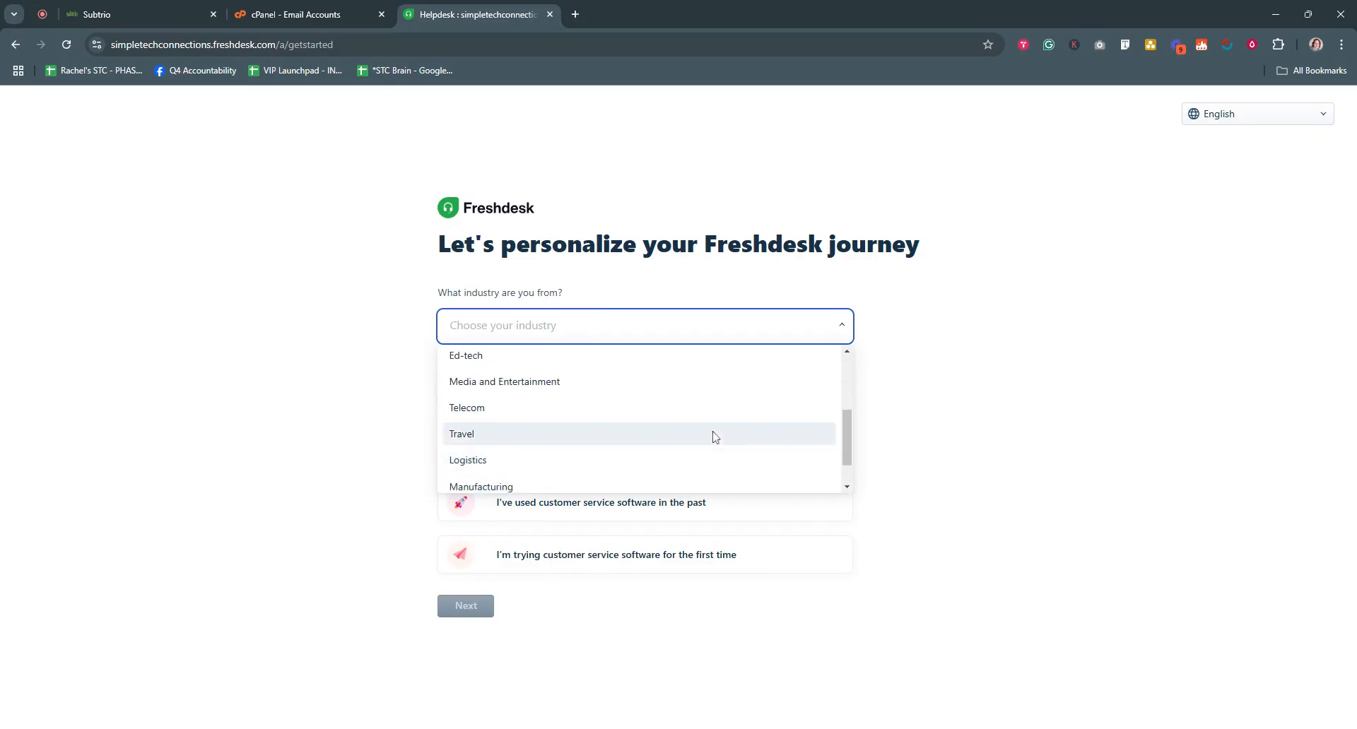
scroll(713, 453, down, 1)
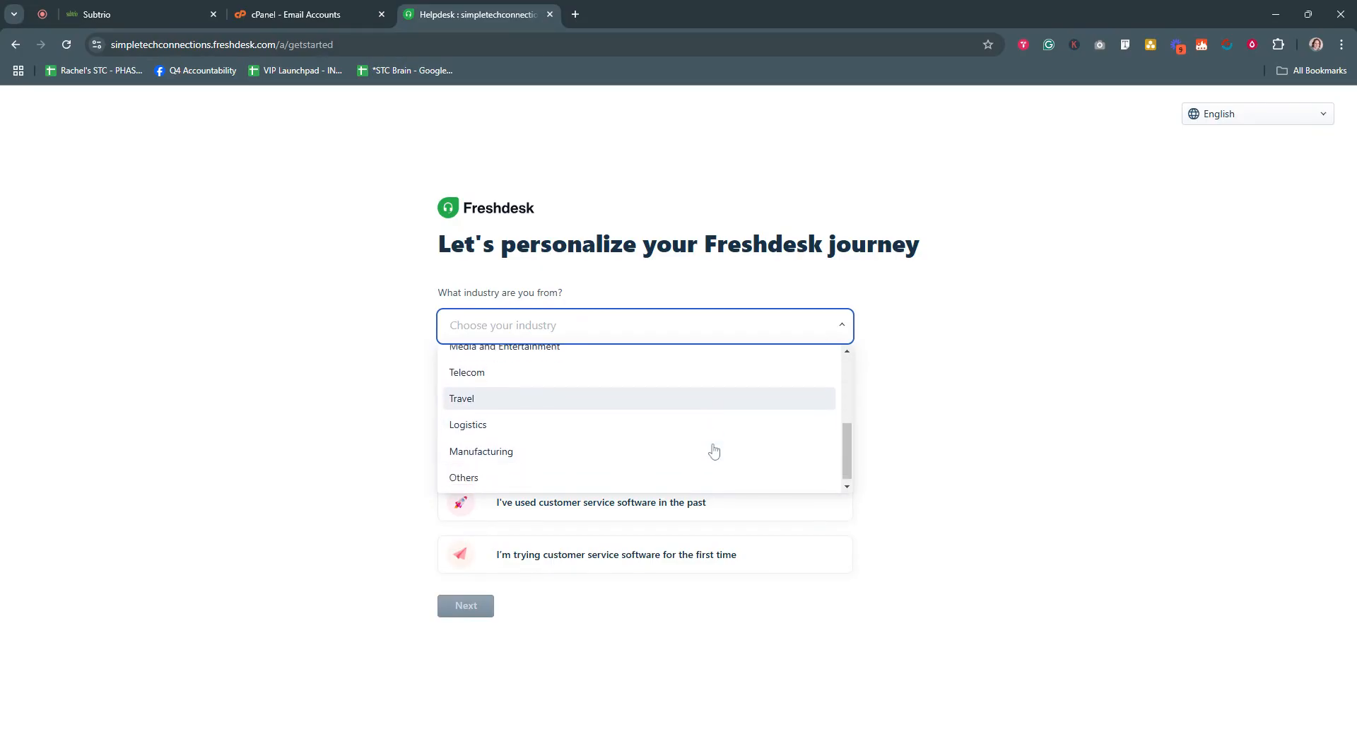
click(477, 480)
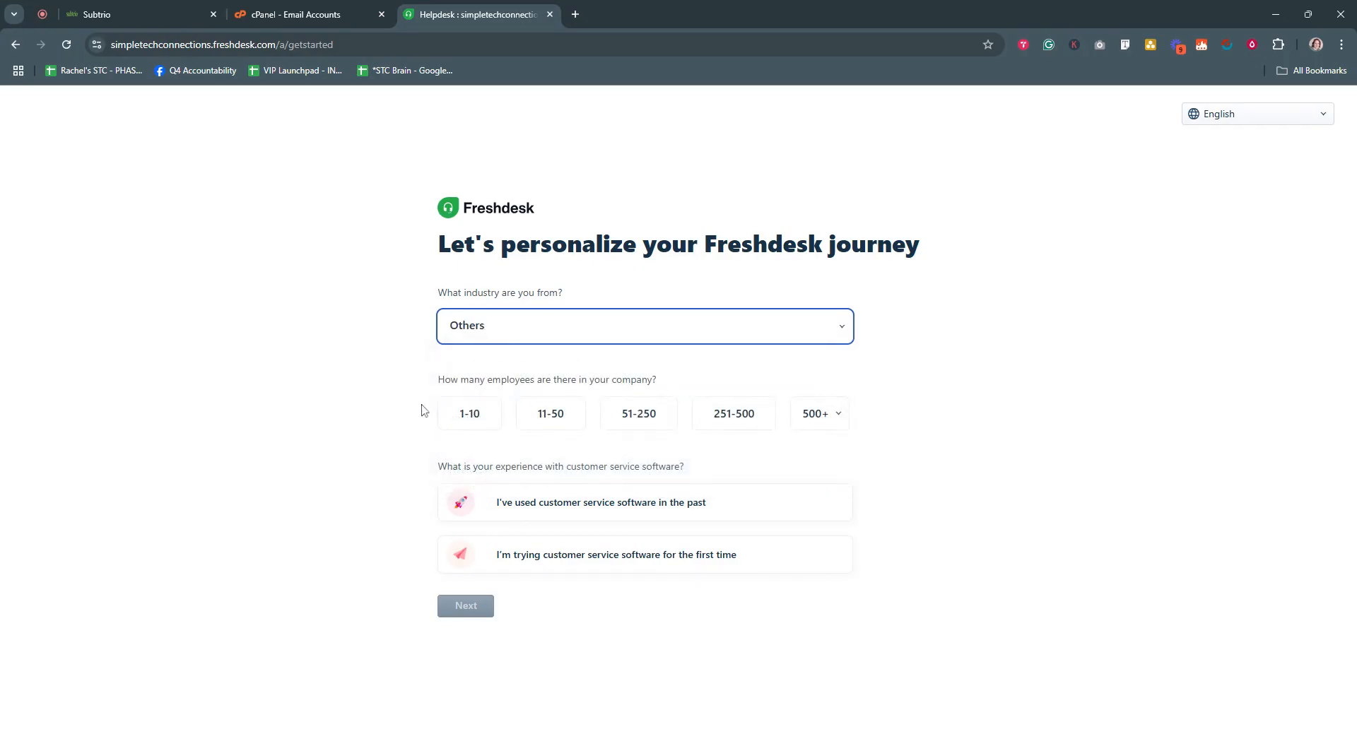
click(450, 416)
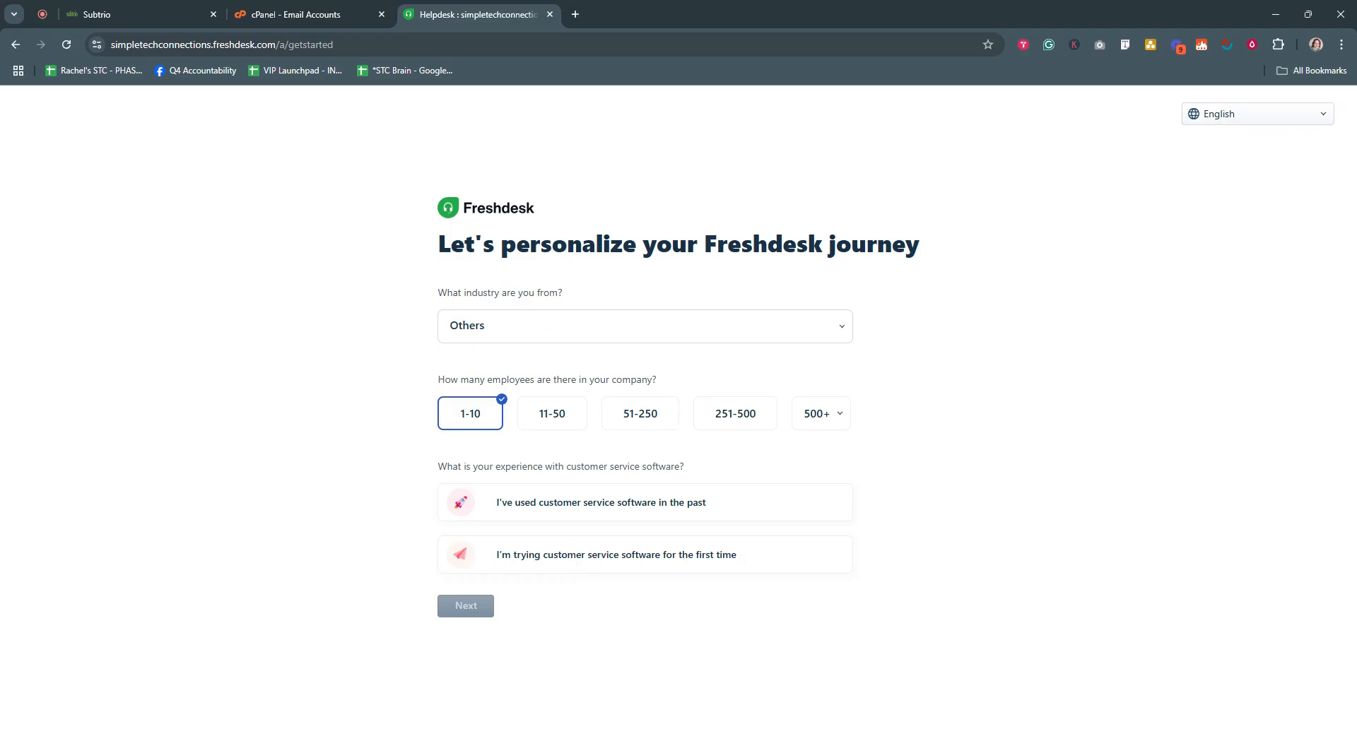
click(624, 563)
click(466, 606)
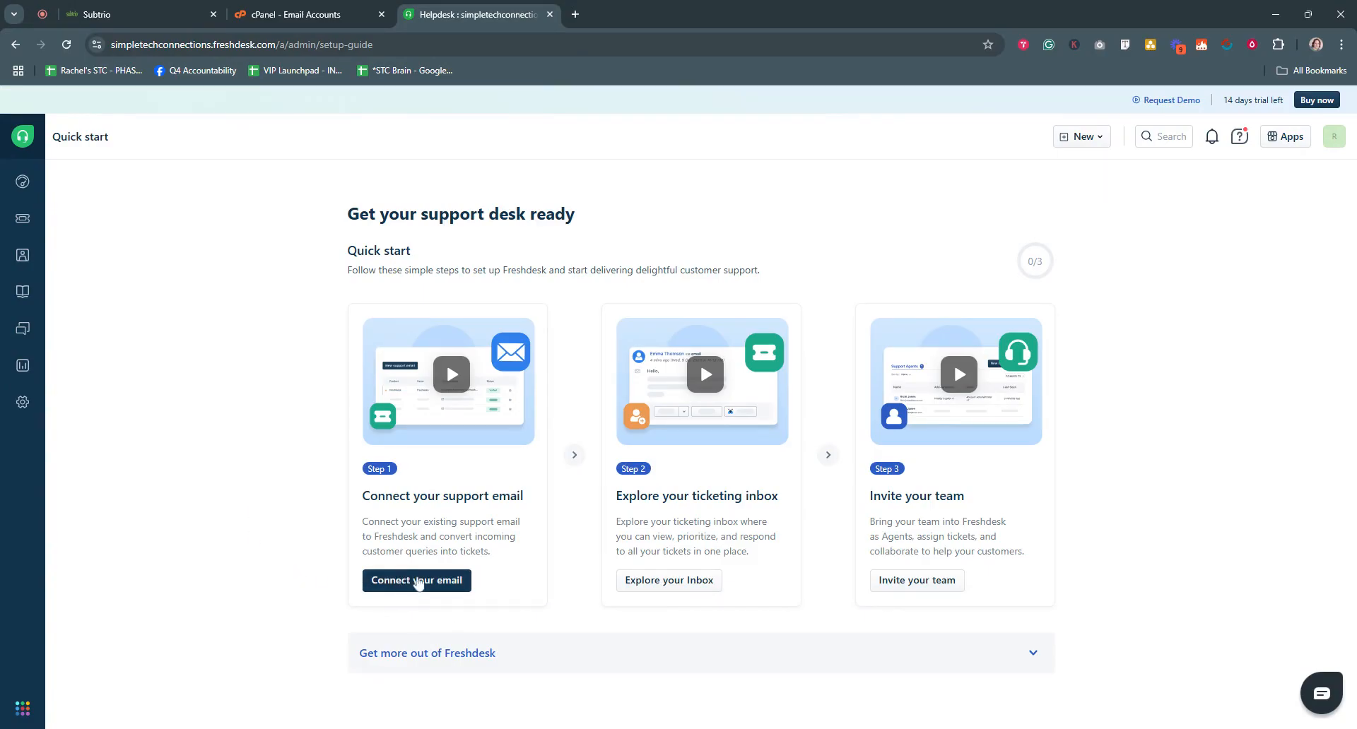
- Use Step 1's 'Connect your email' to reach the New support email page
click(418, 581)
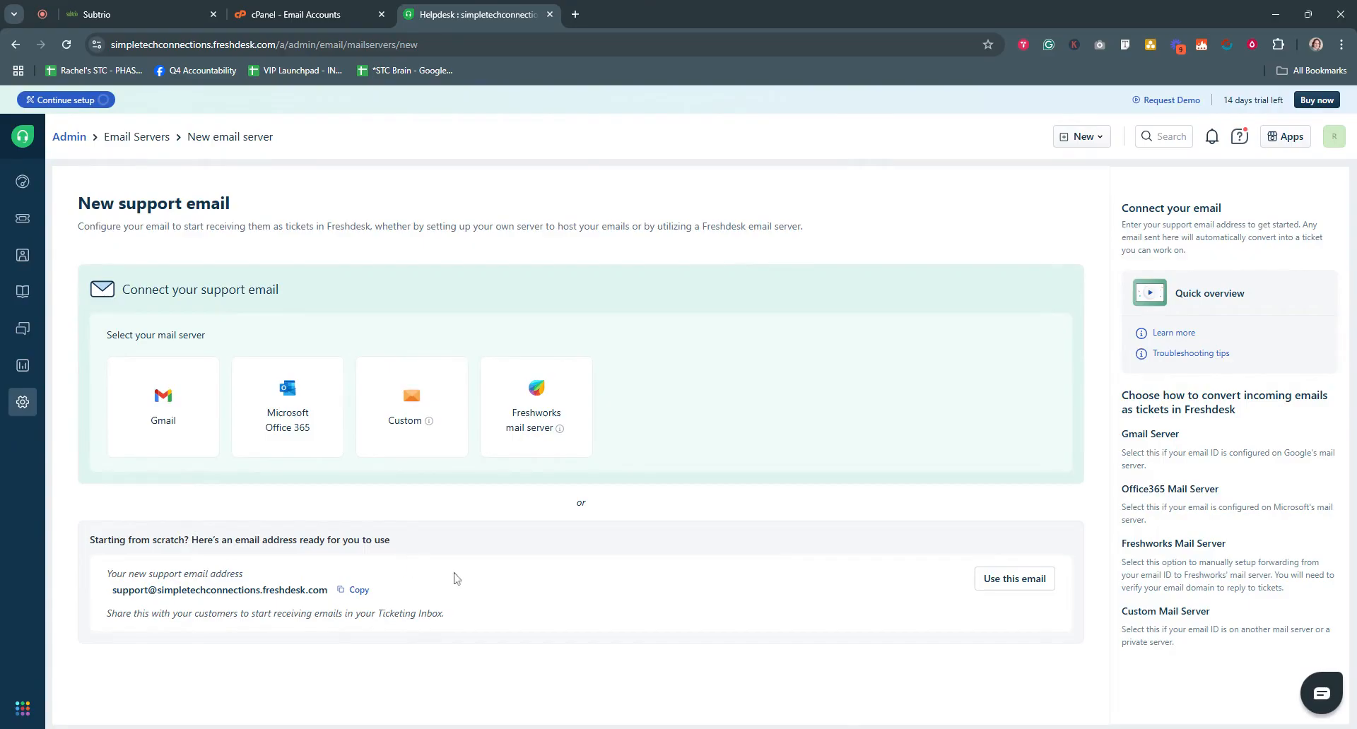
mouse_move(387, 440)
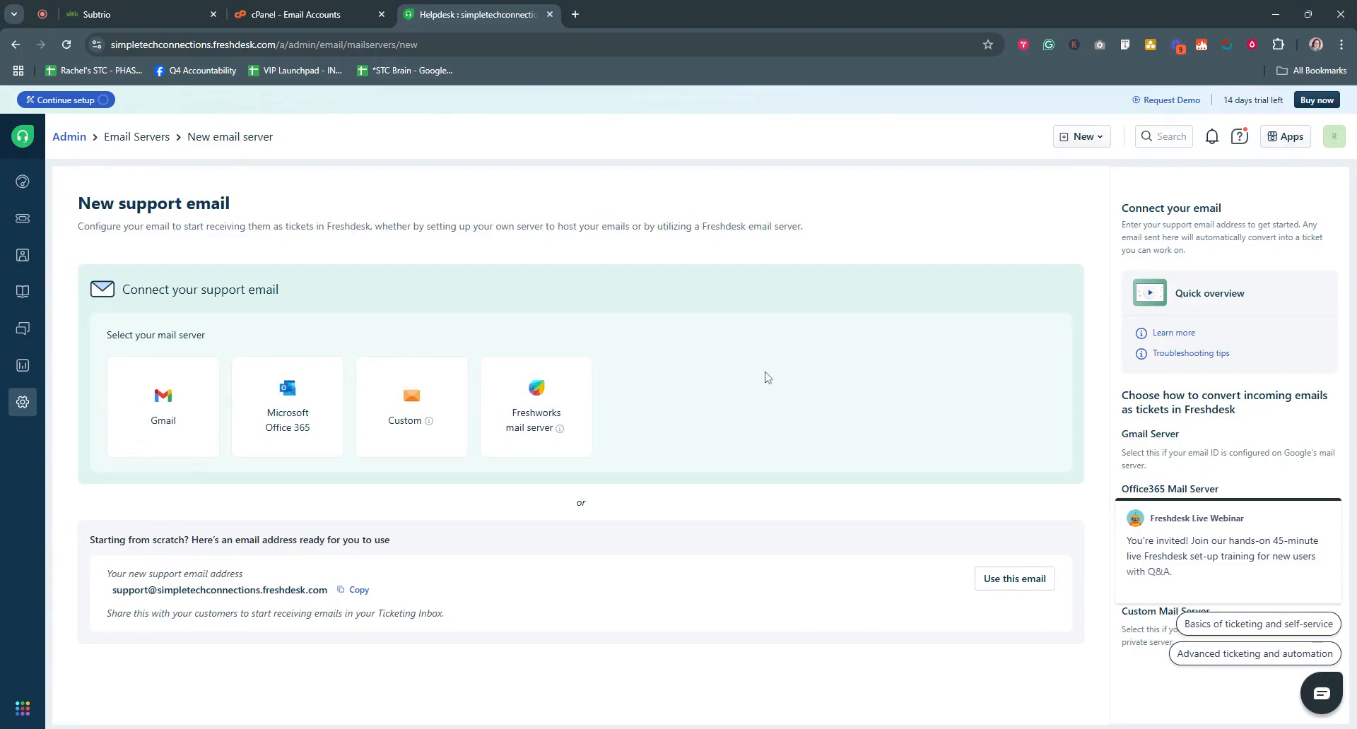
mouse_move(252, 699)
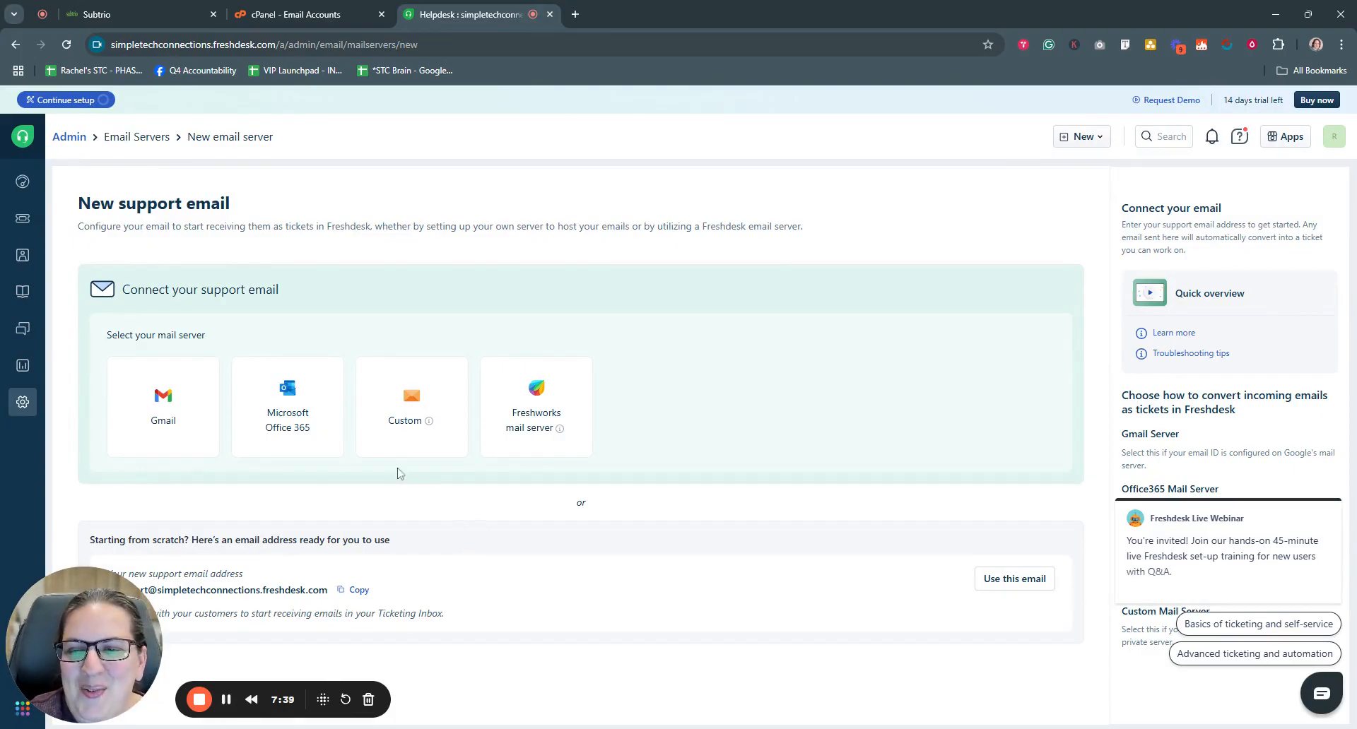
mouse_move(174, 438)
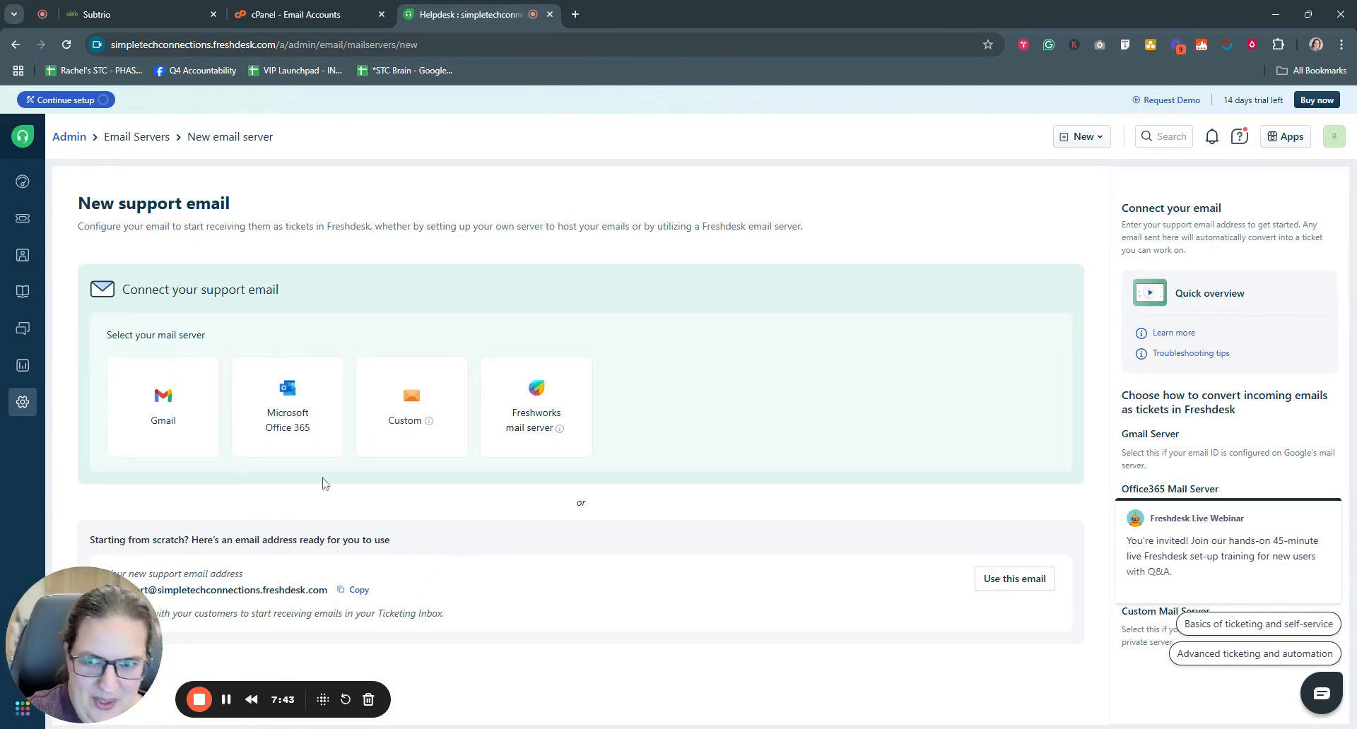
mouse_move(432, 434)
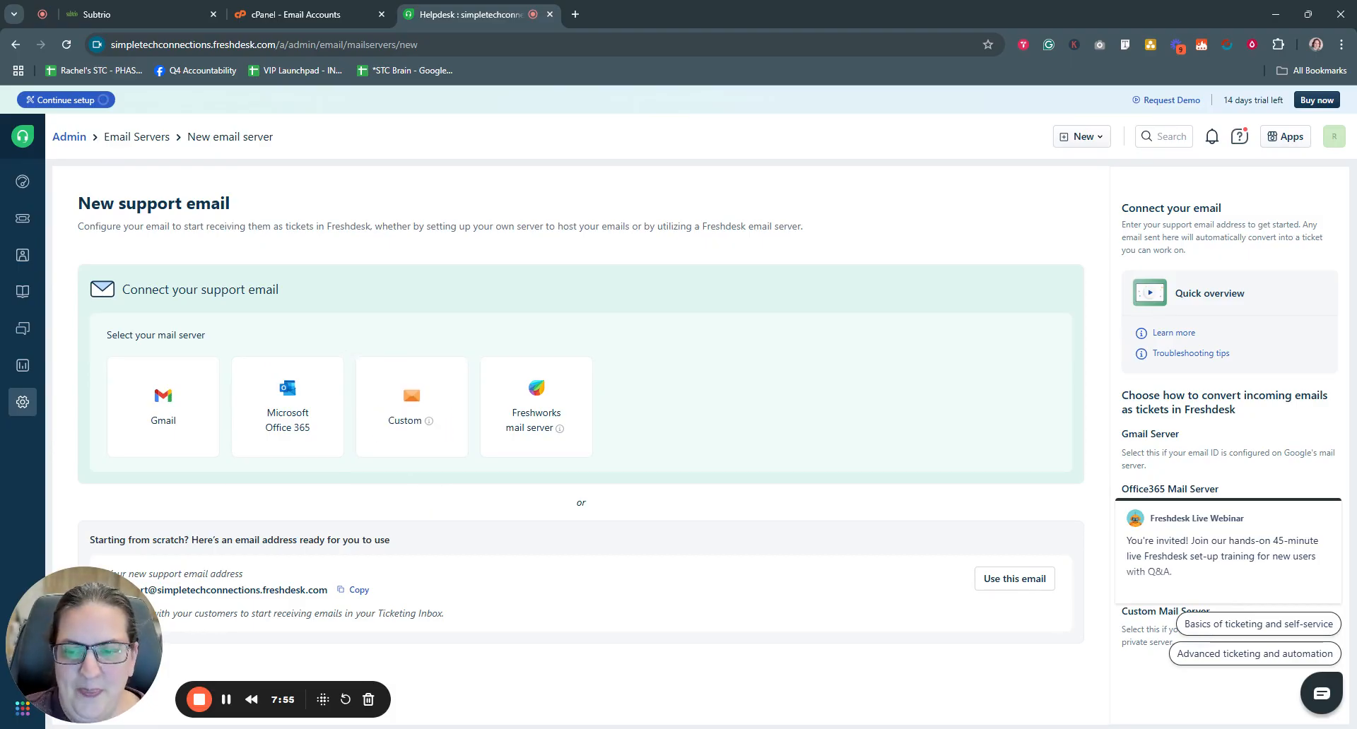
drag(225, 703, 280, 689)
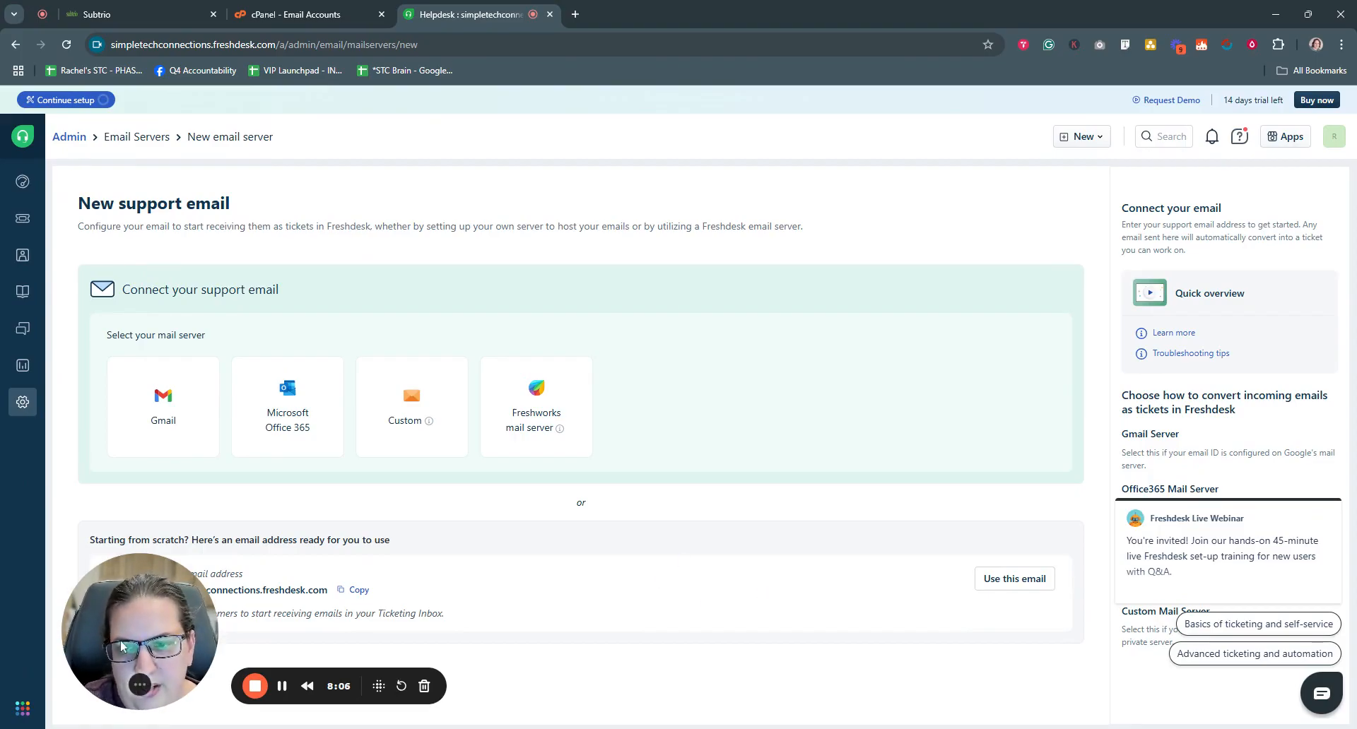
drag(122, 644, 547, 591)
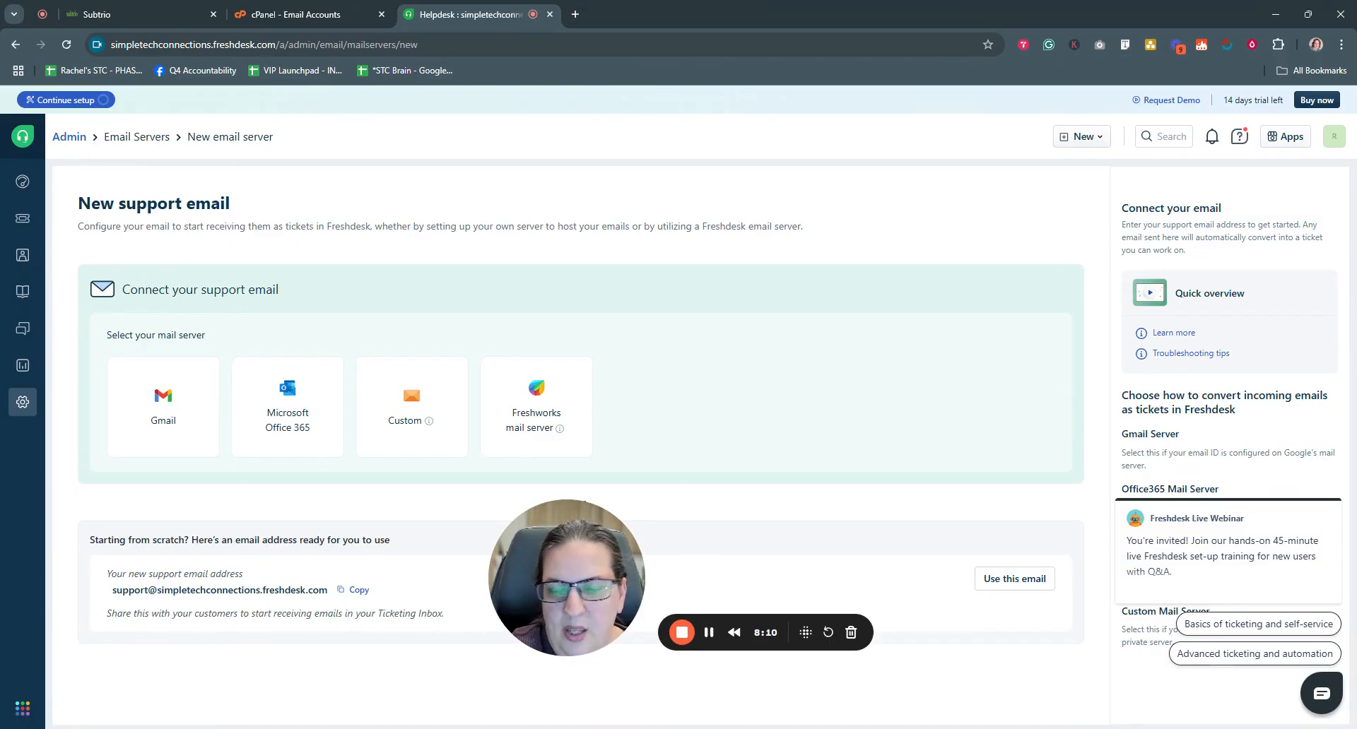
drag(575, 573, 157, 642)
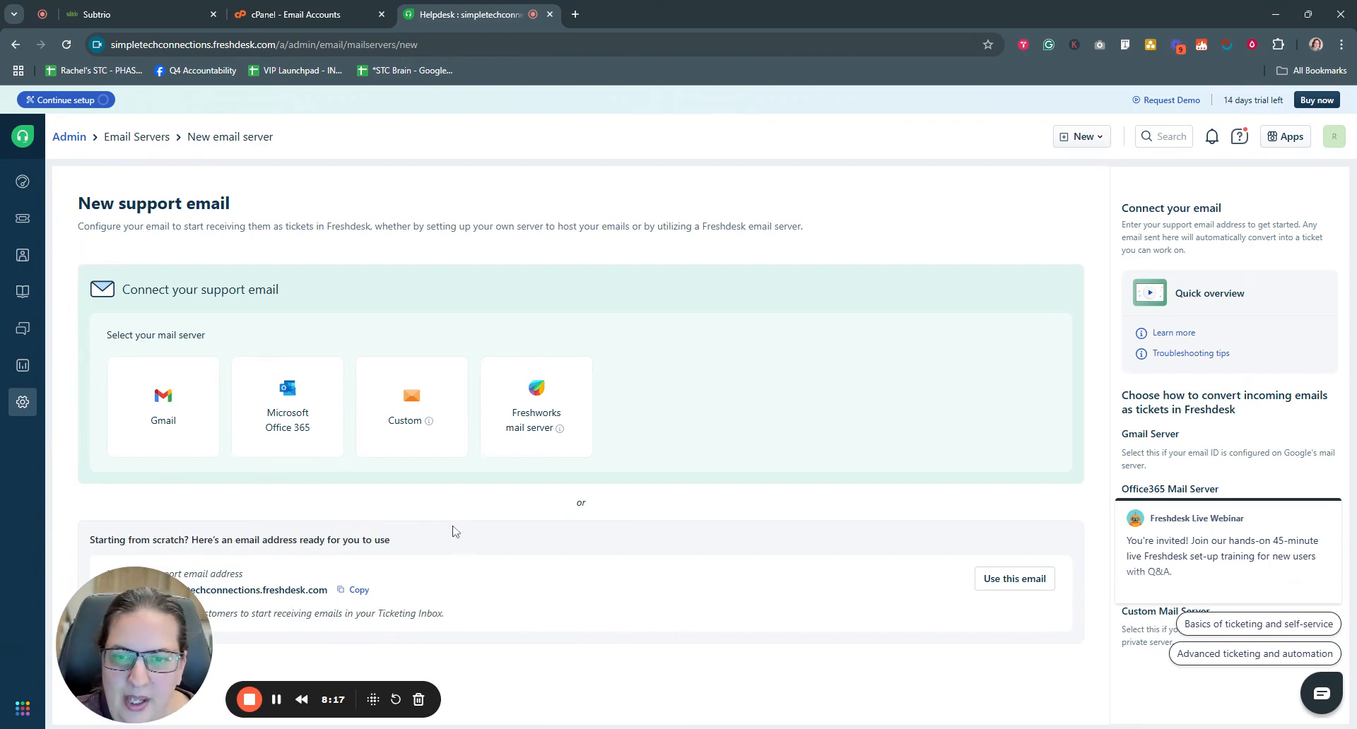
- Choose a custom mail server and name it 'Simple Tech Connections Support'
click(408, 428)
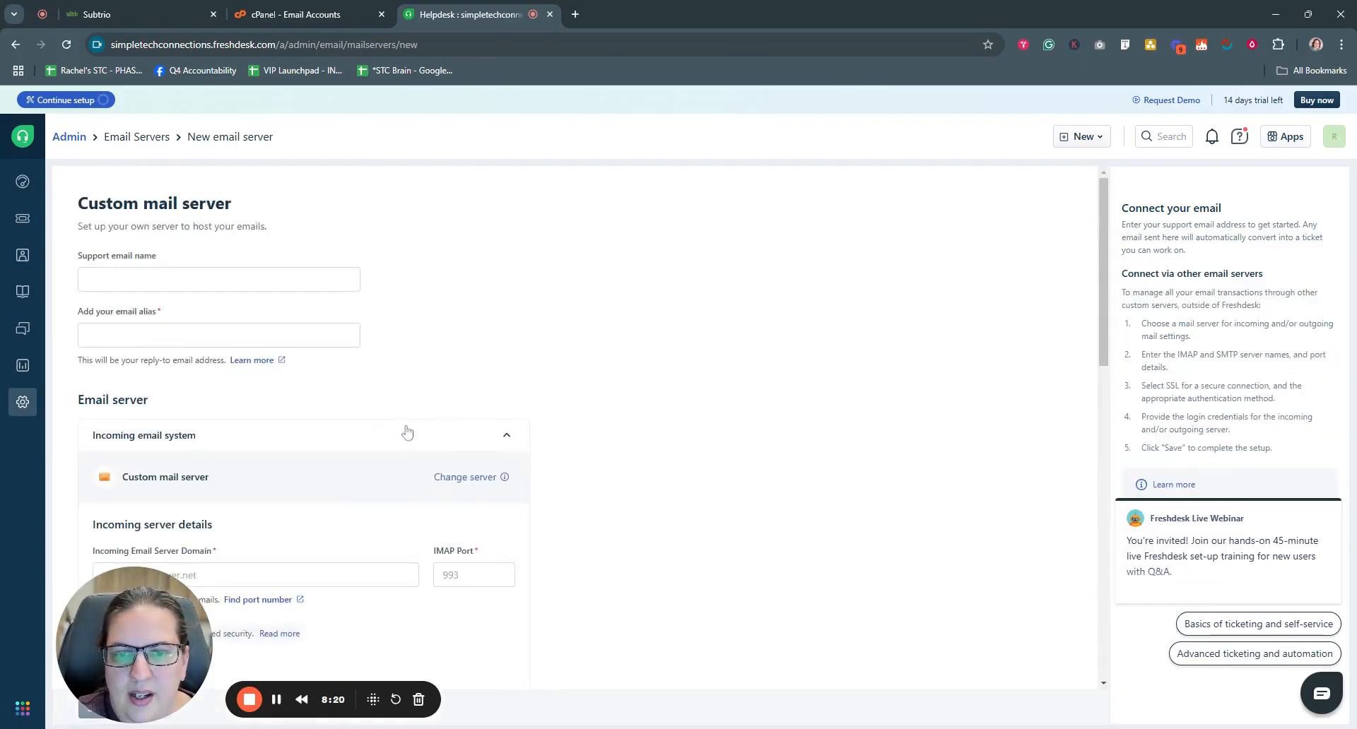
drag(131, 649, 771, 195)
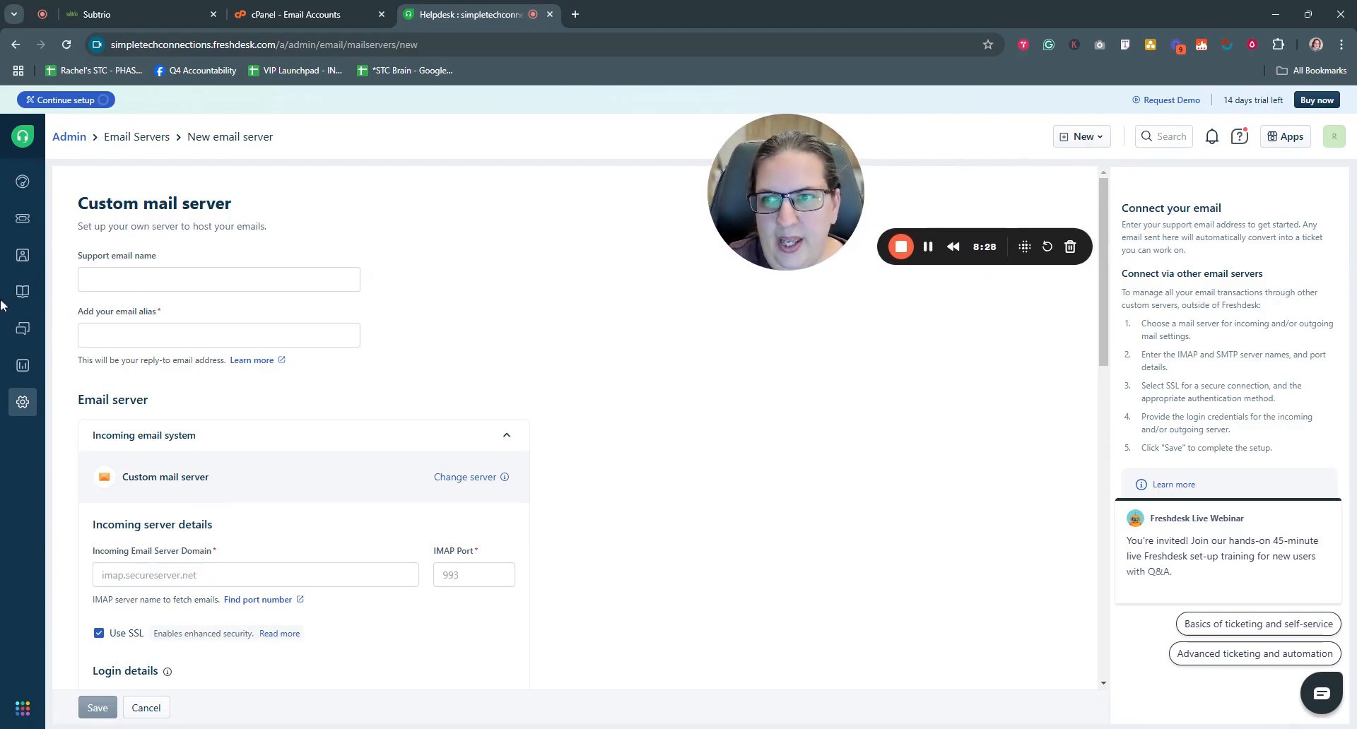
scroll(249, 431, down, 3)
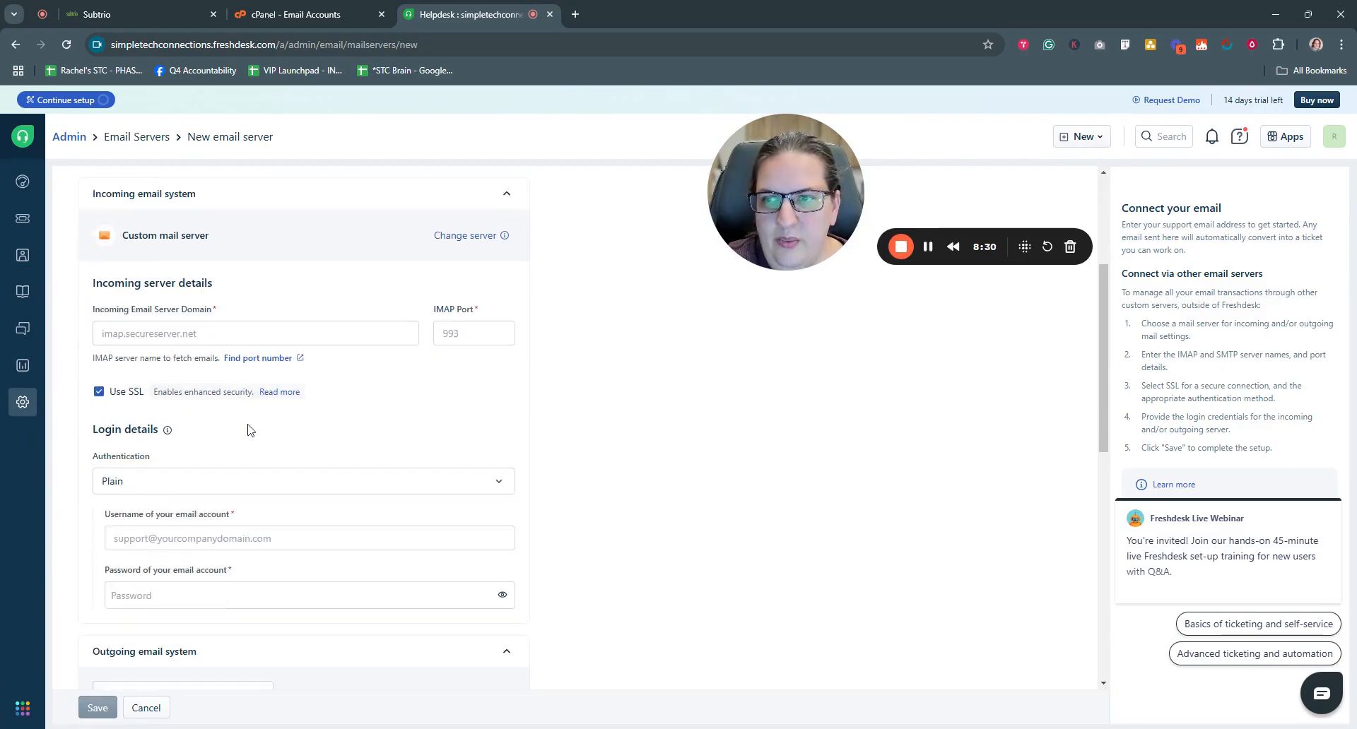
scroll(249, 431, up, 3)
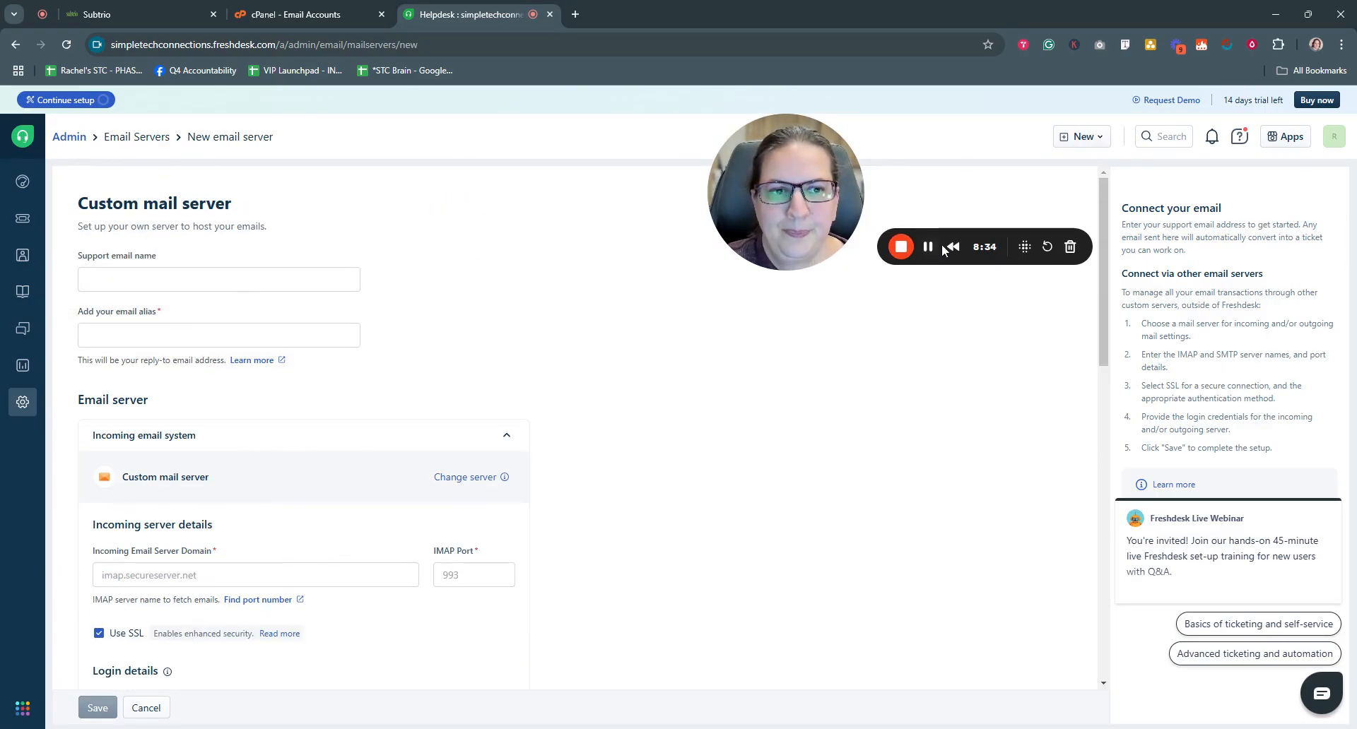
click(347, 286)
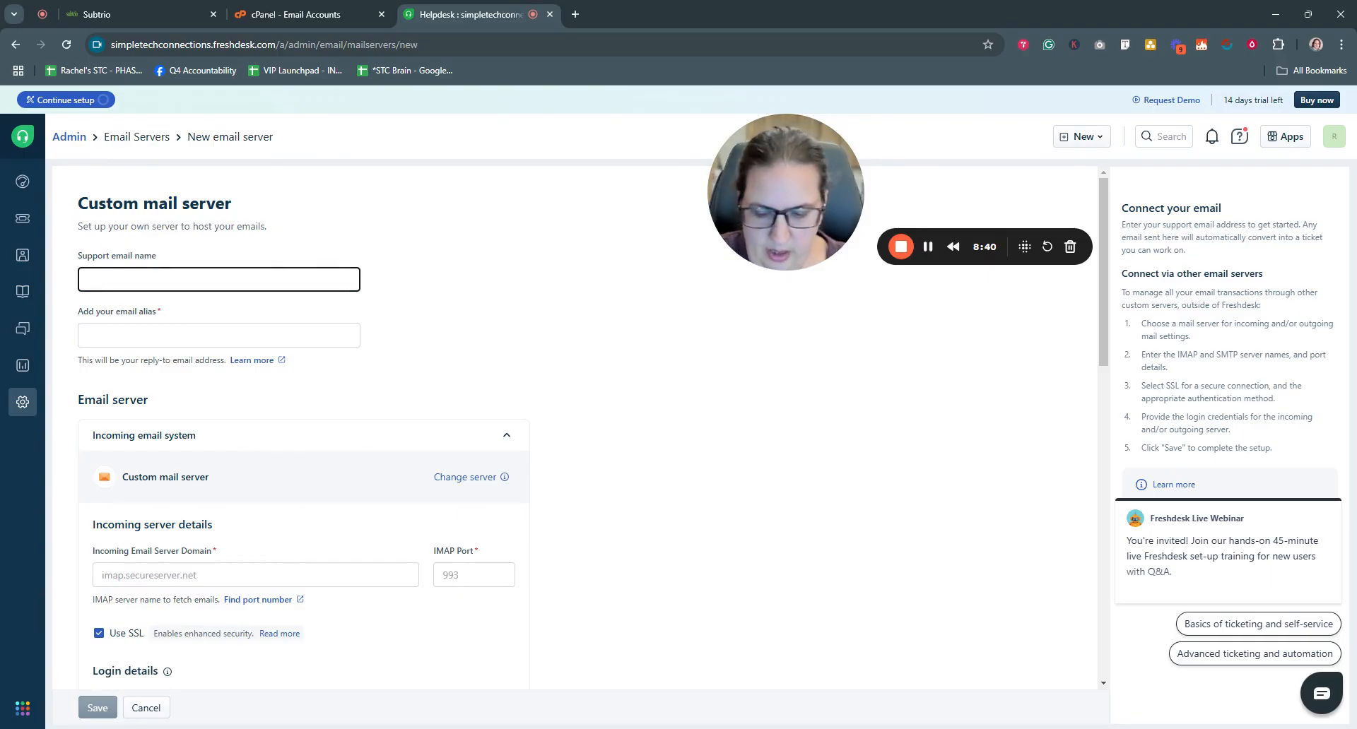
text(Simple)
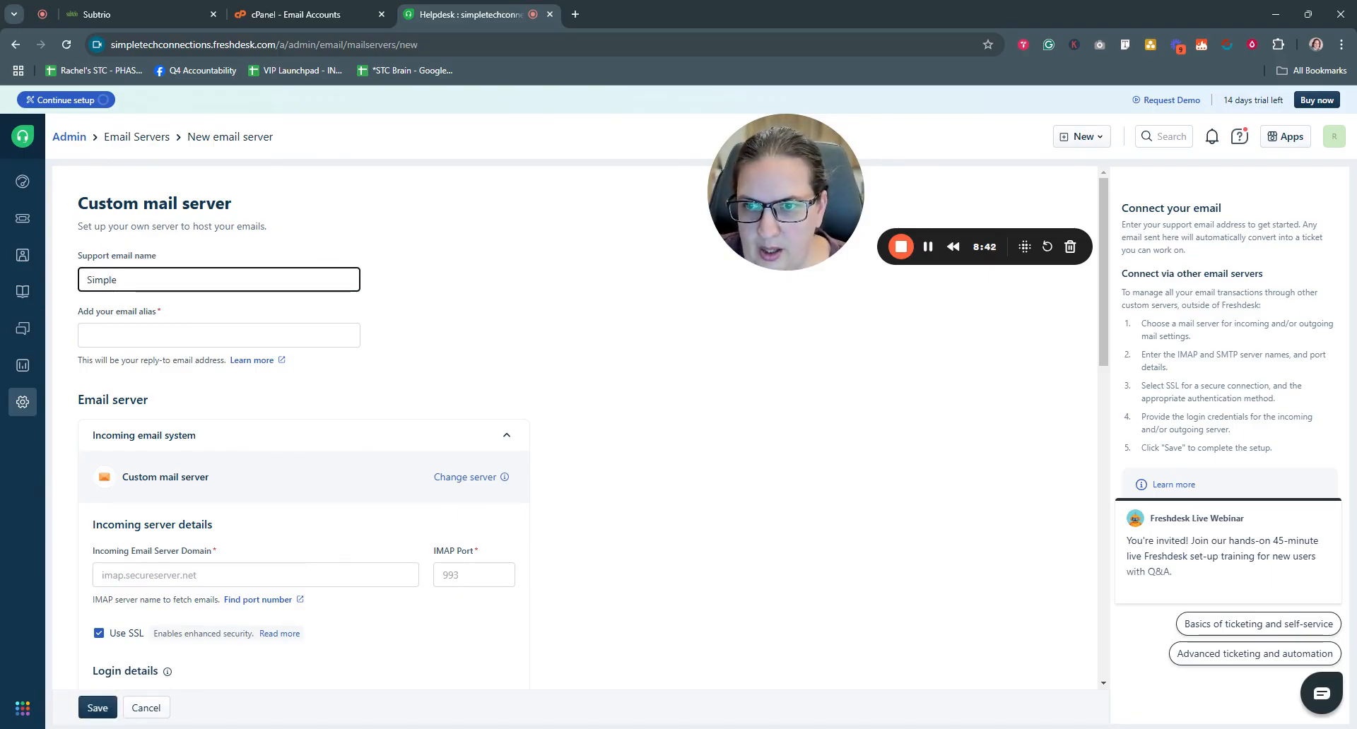
text( Tech Conn)
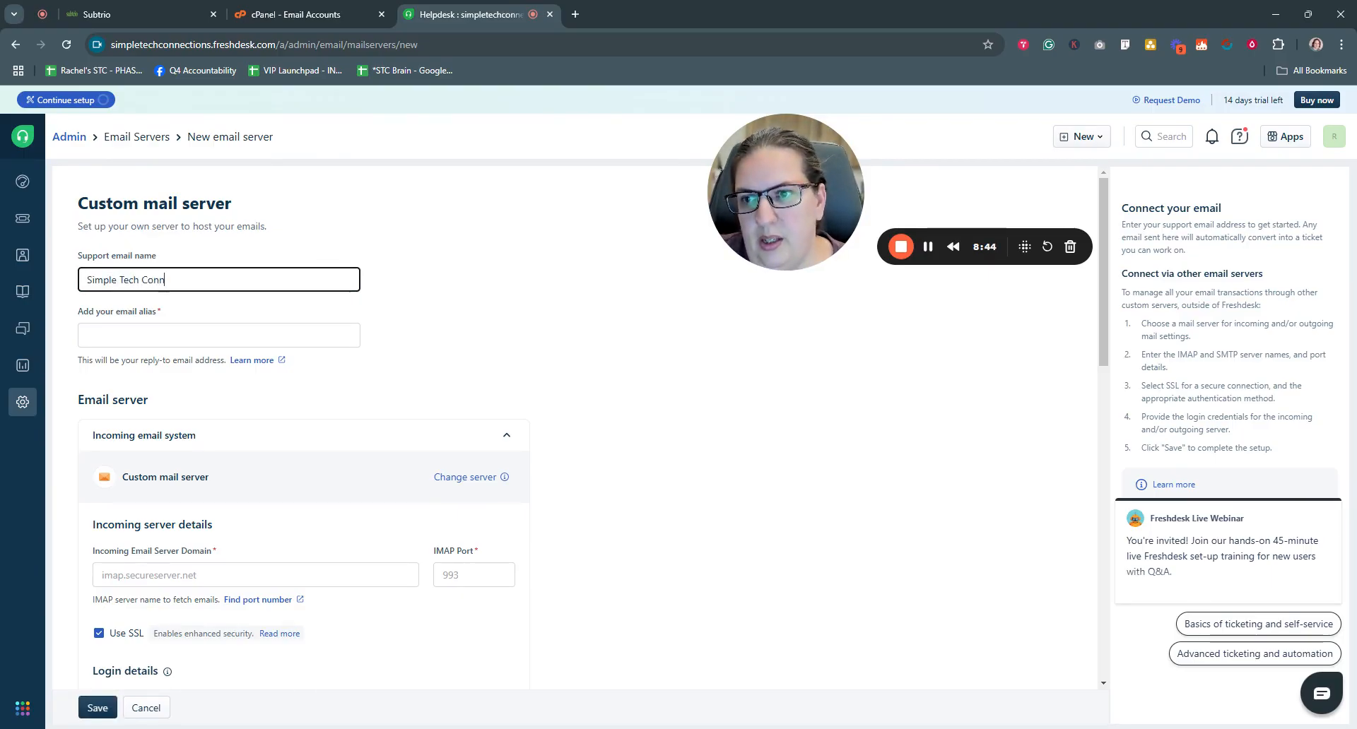
text(ections )
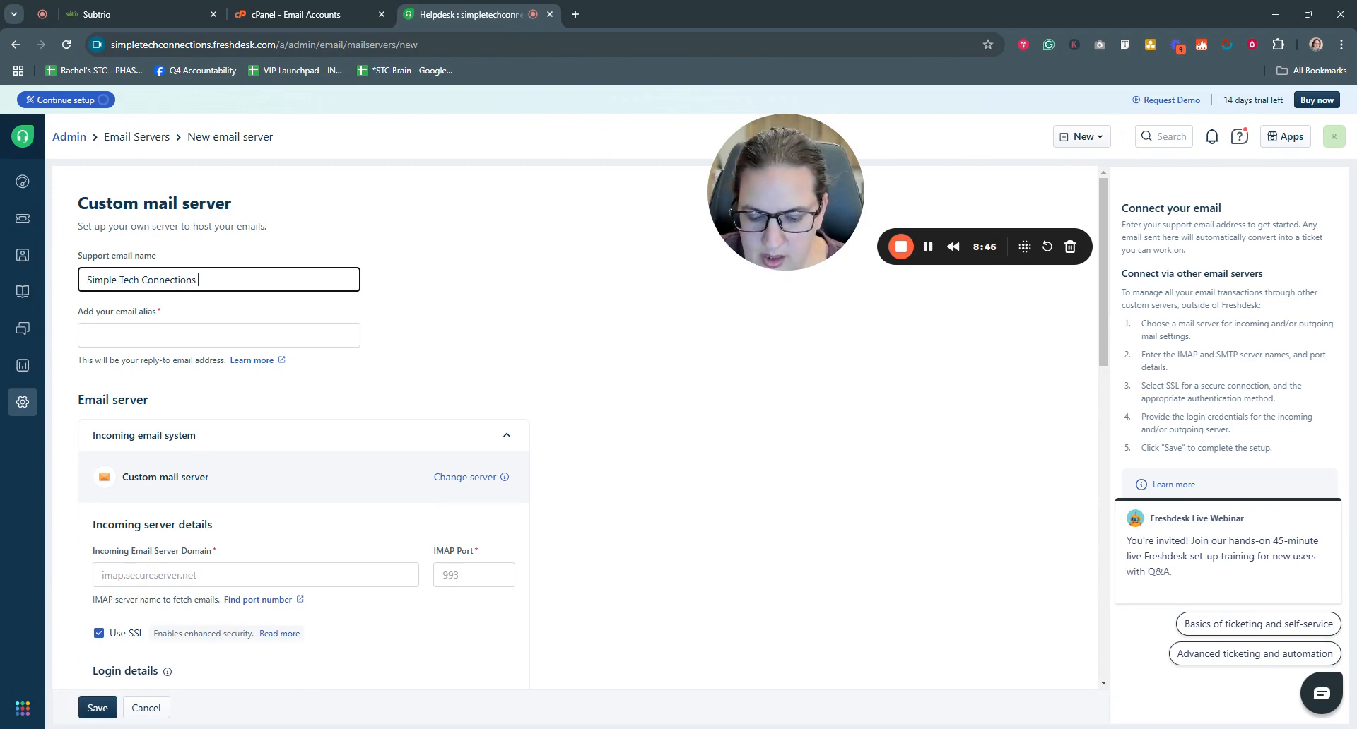
text(SUpport)
key(BackSpace)
key(BackSpace)
key(BackSpace)
key(BackSpace)
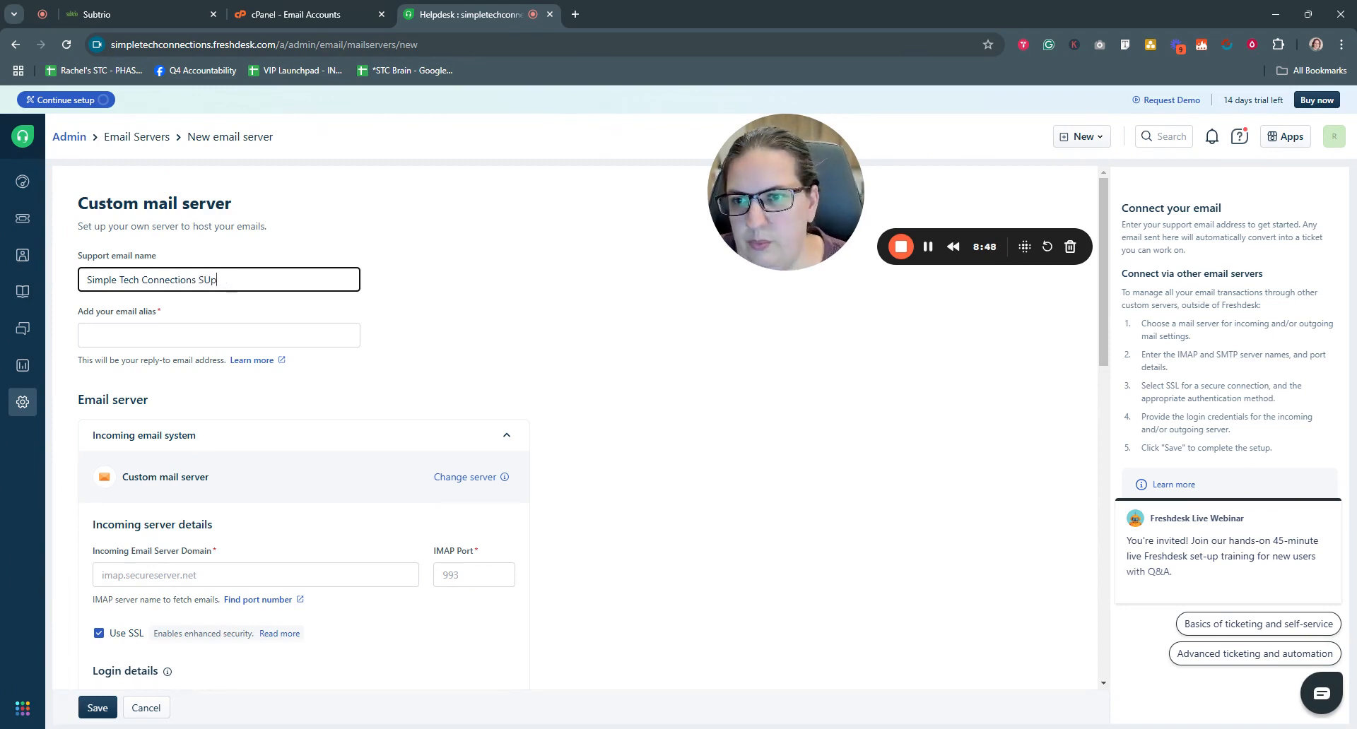
text(pport)
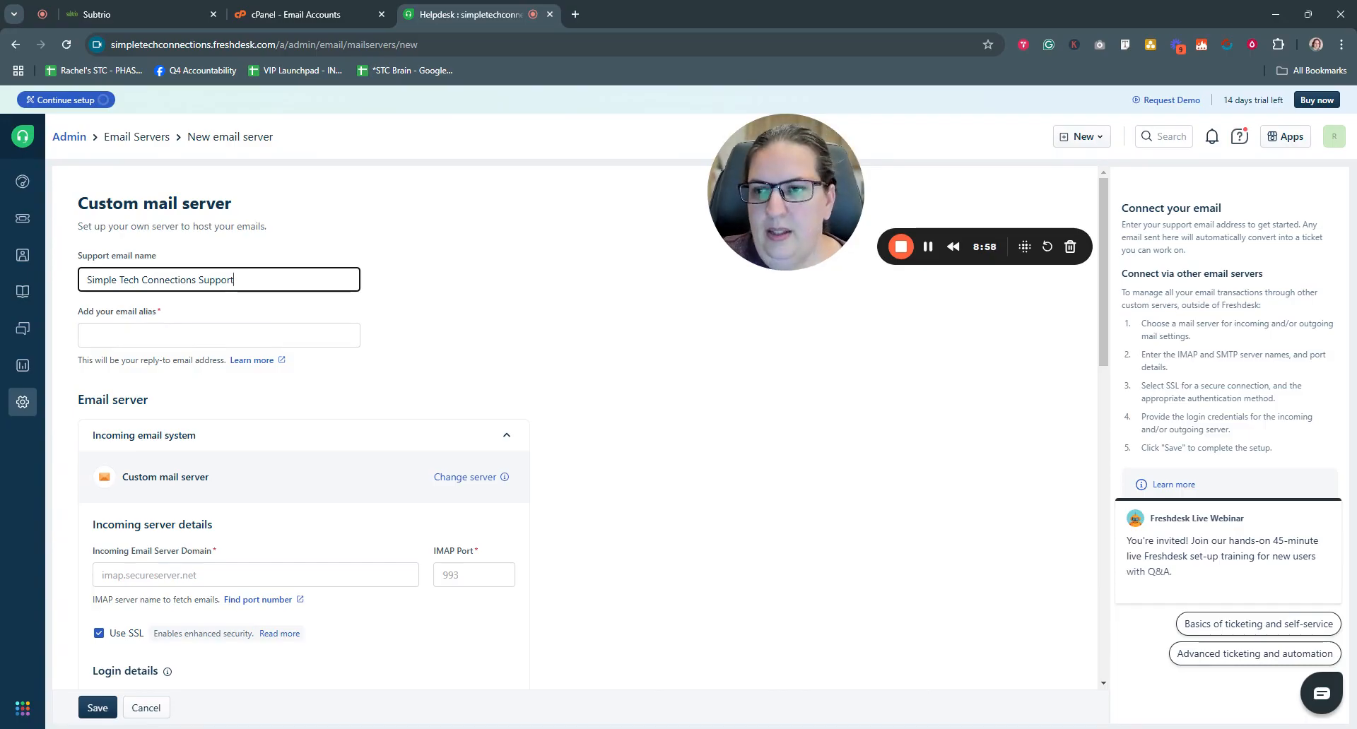
click(187, 335)
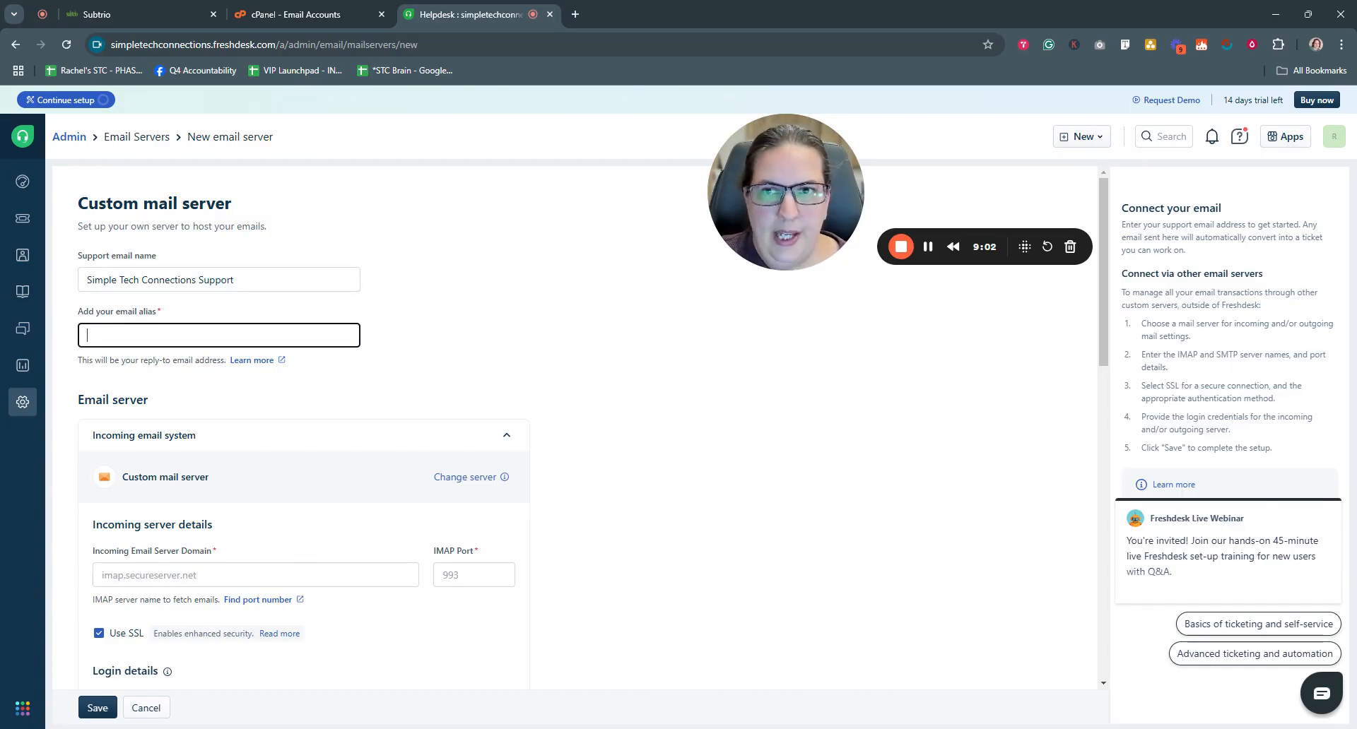
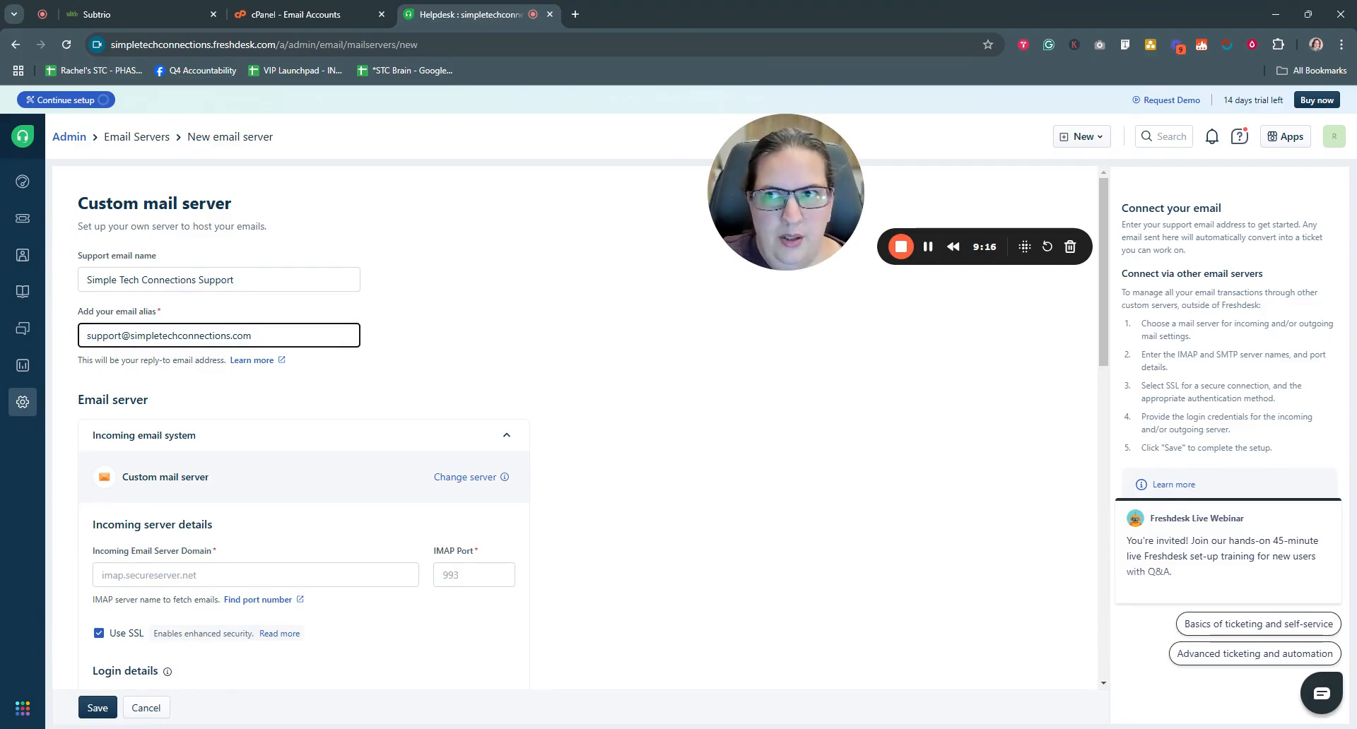
scroll(244, 424, down, 2)
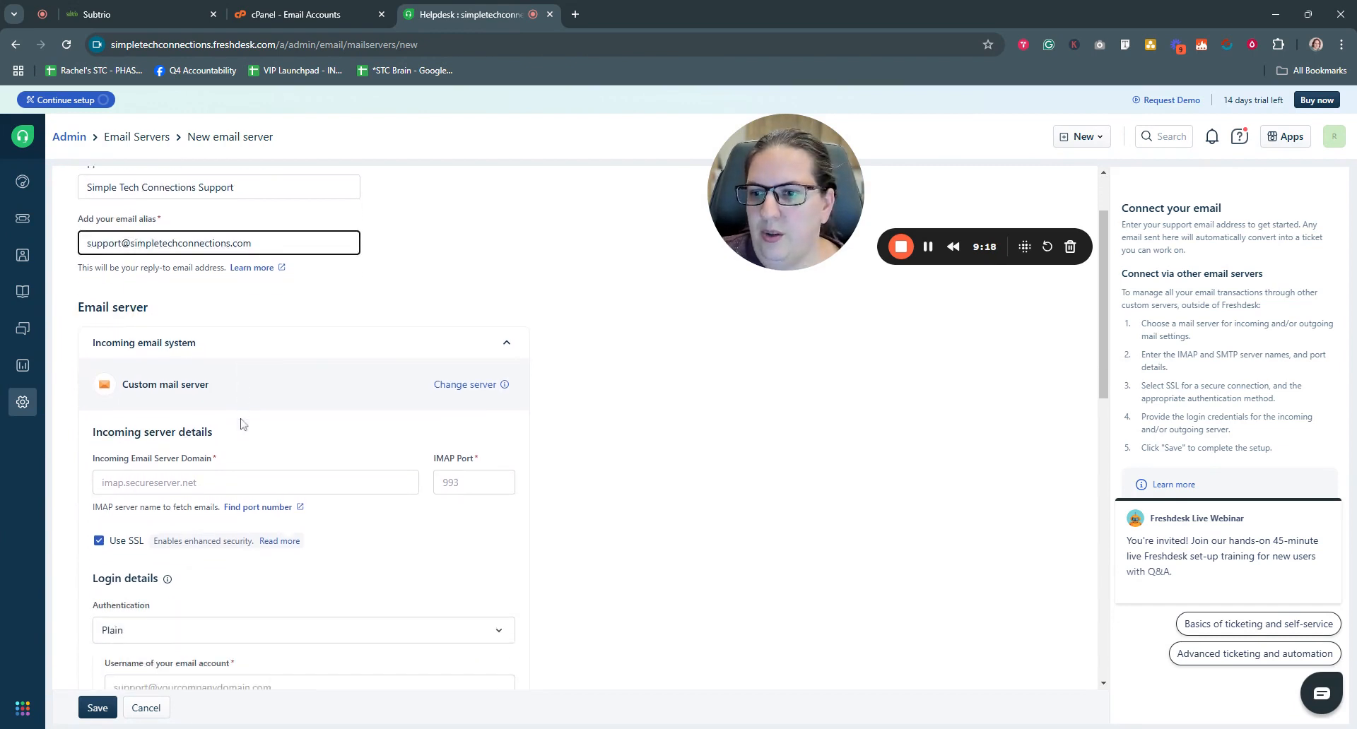
scroll(290, 421, down, 1)
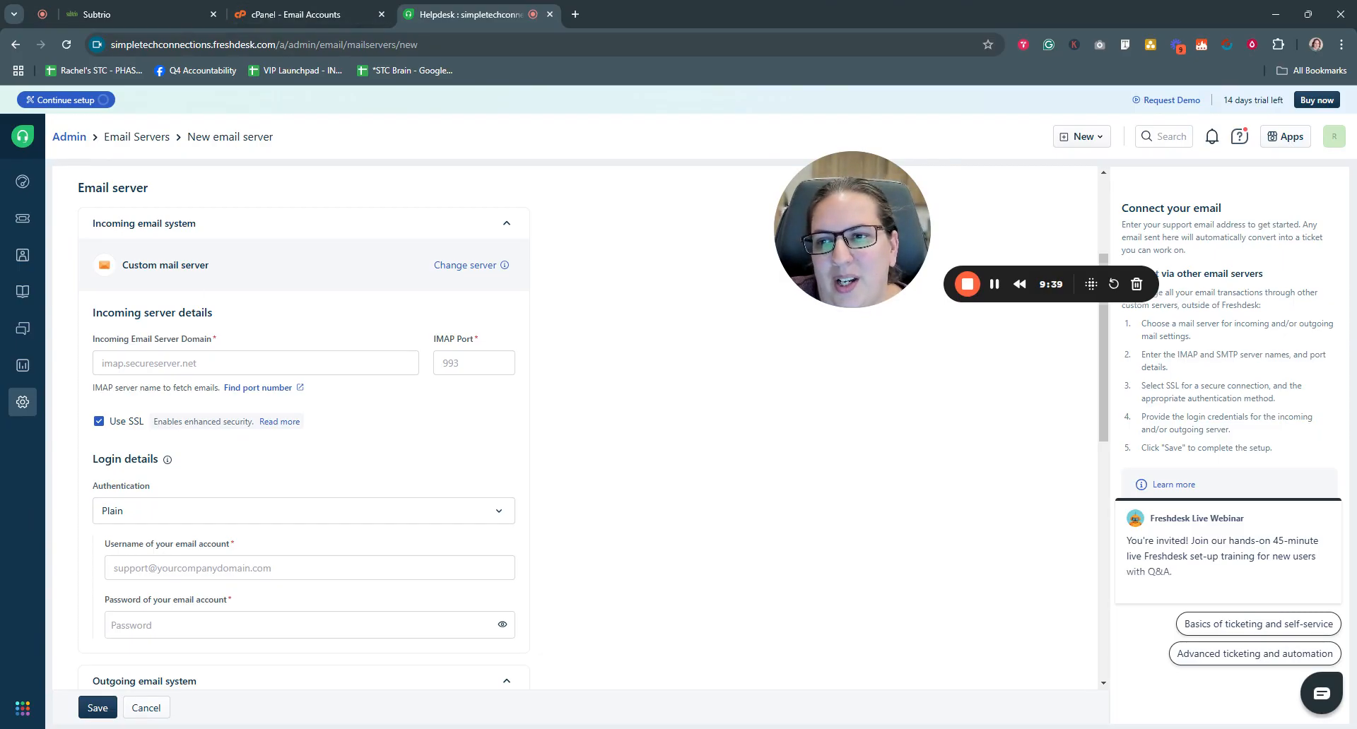
click(284, 15)
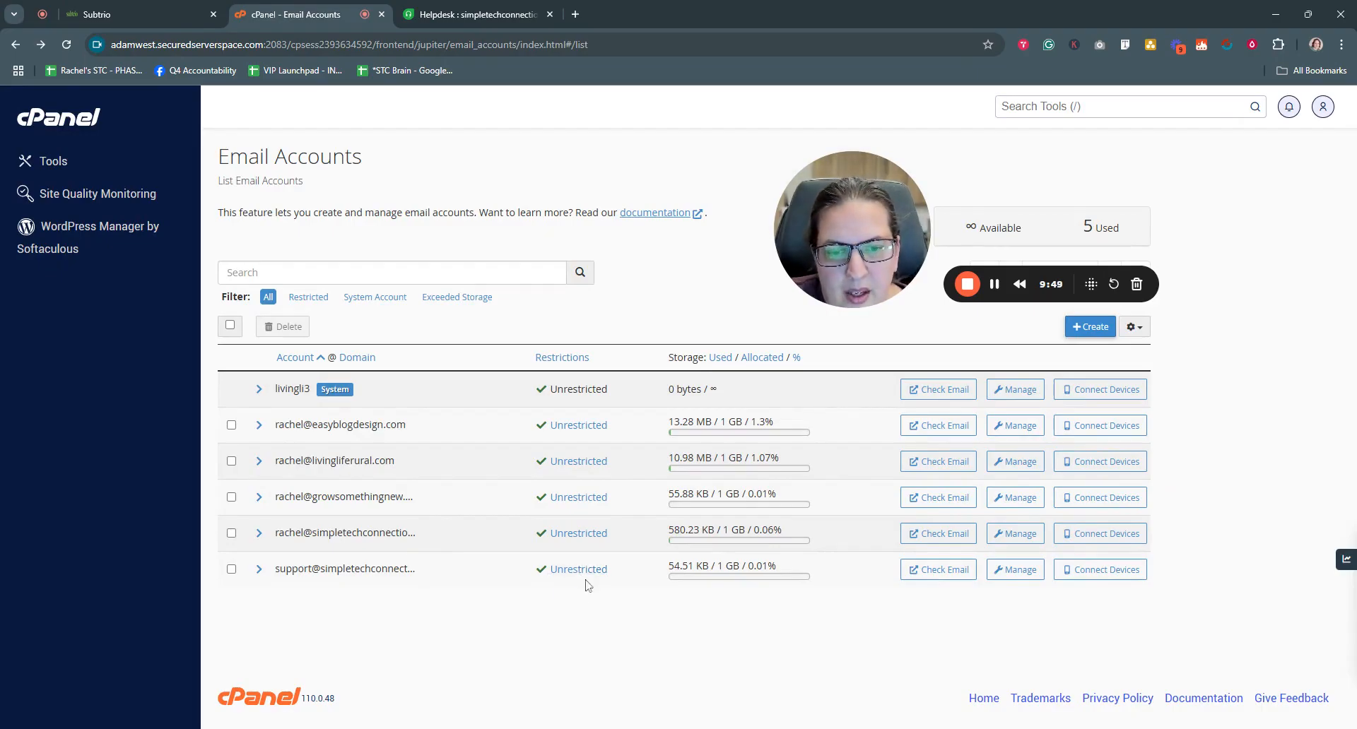
- Look up the support mailbox's client settings and copy incoming server mail.simpletechconnections.com
click(1097, 580)
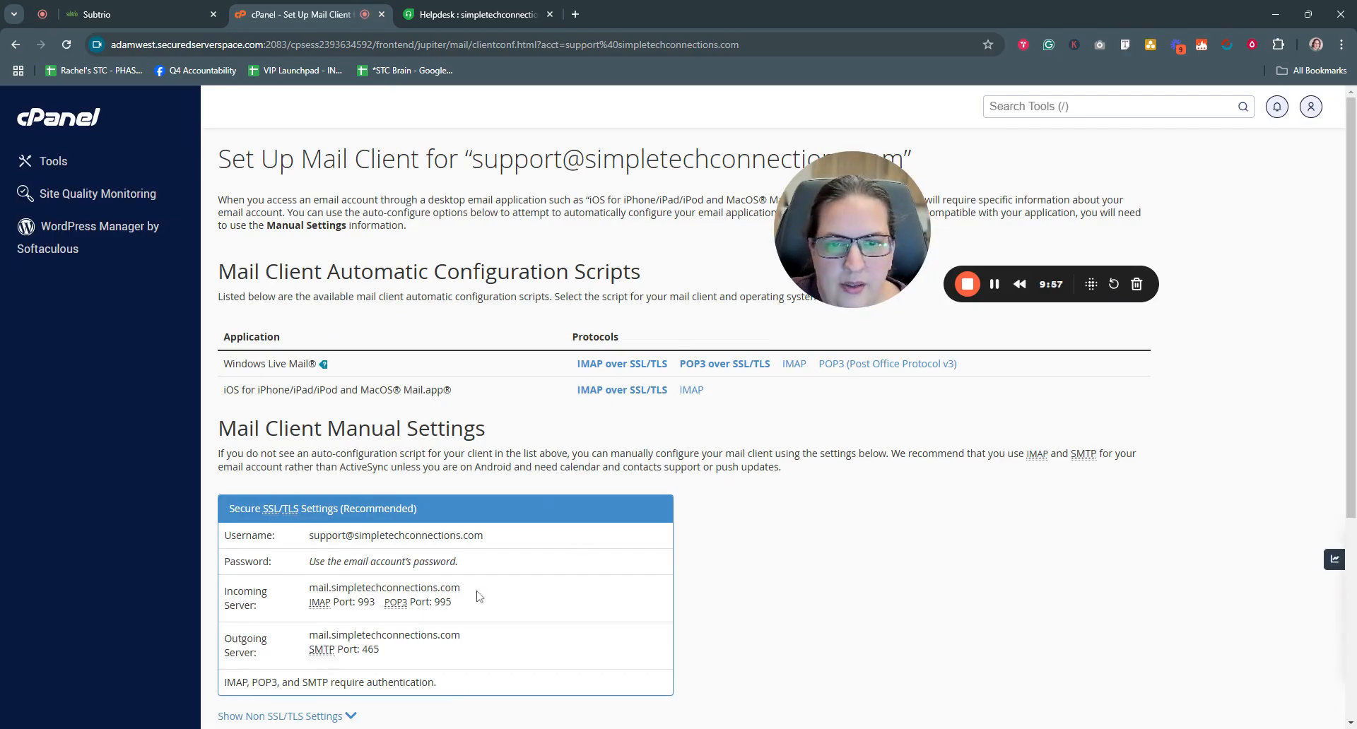
scroll(520, 582, down, 1)
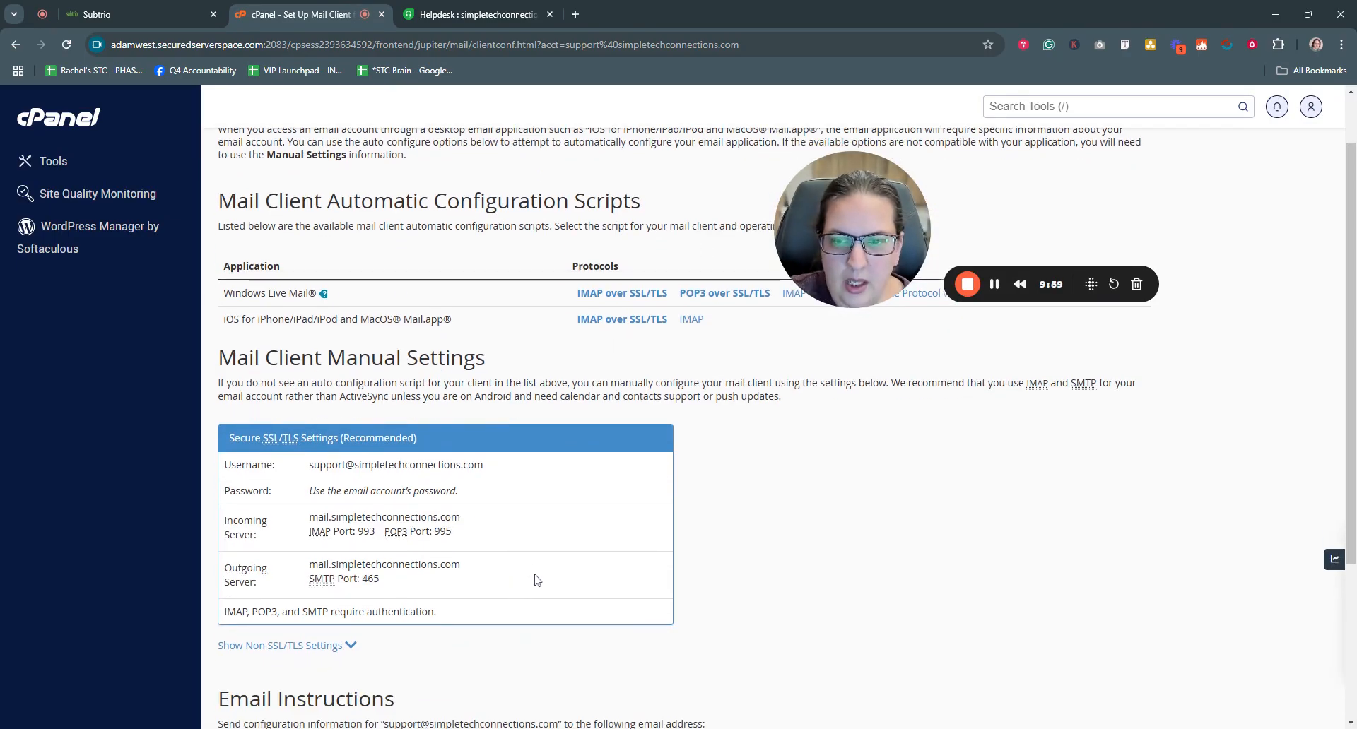
scroll(571, 592, up, 1)
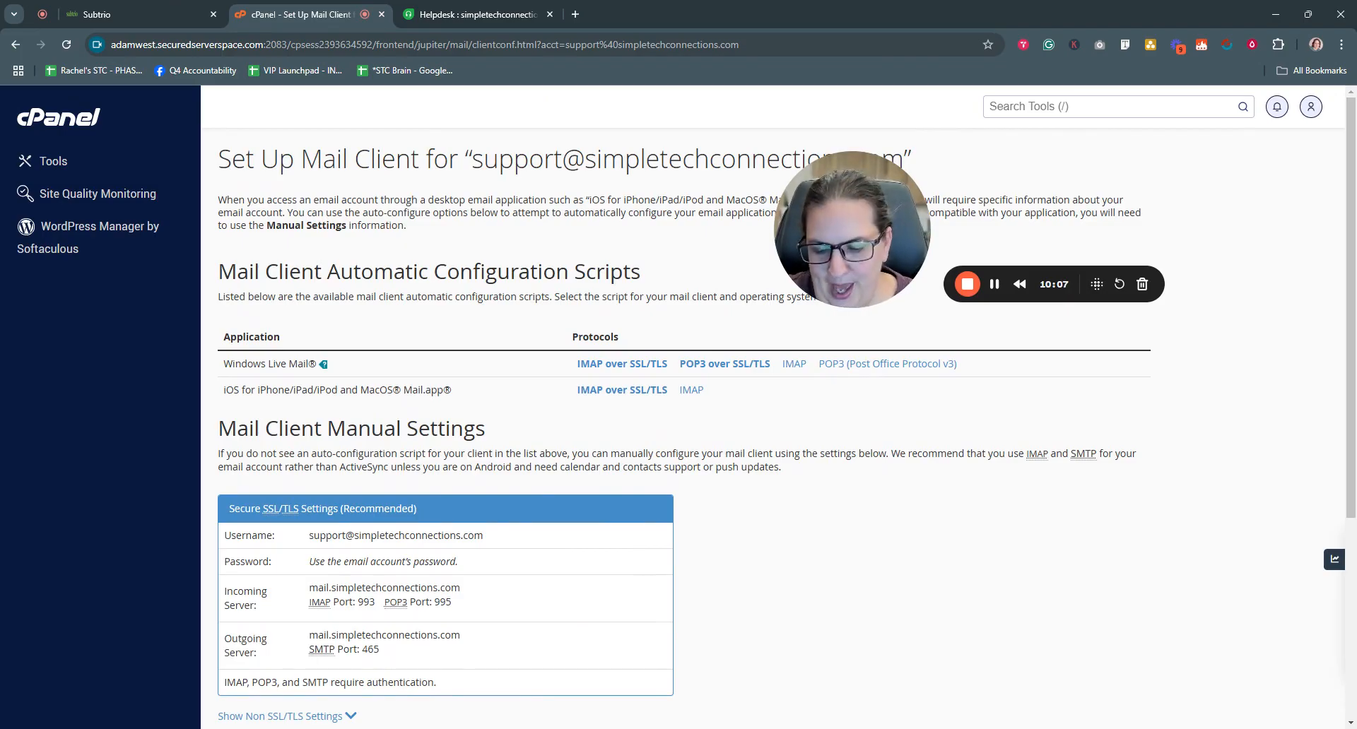
scroll(636, 424, down, 2)
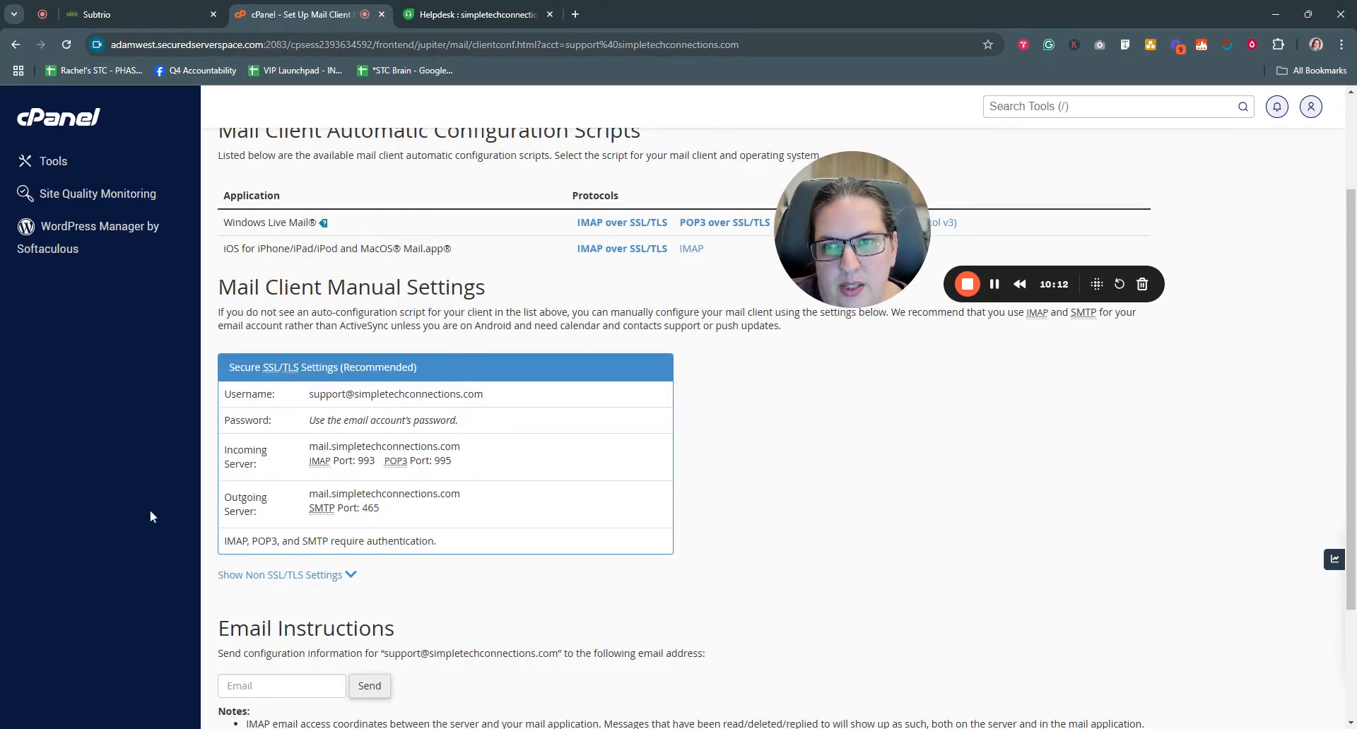
scroll(384, 523, up, 2)
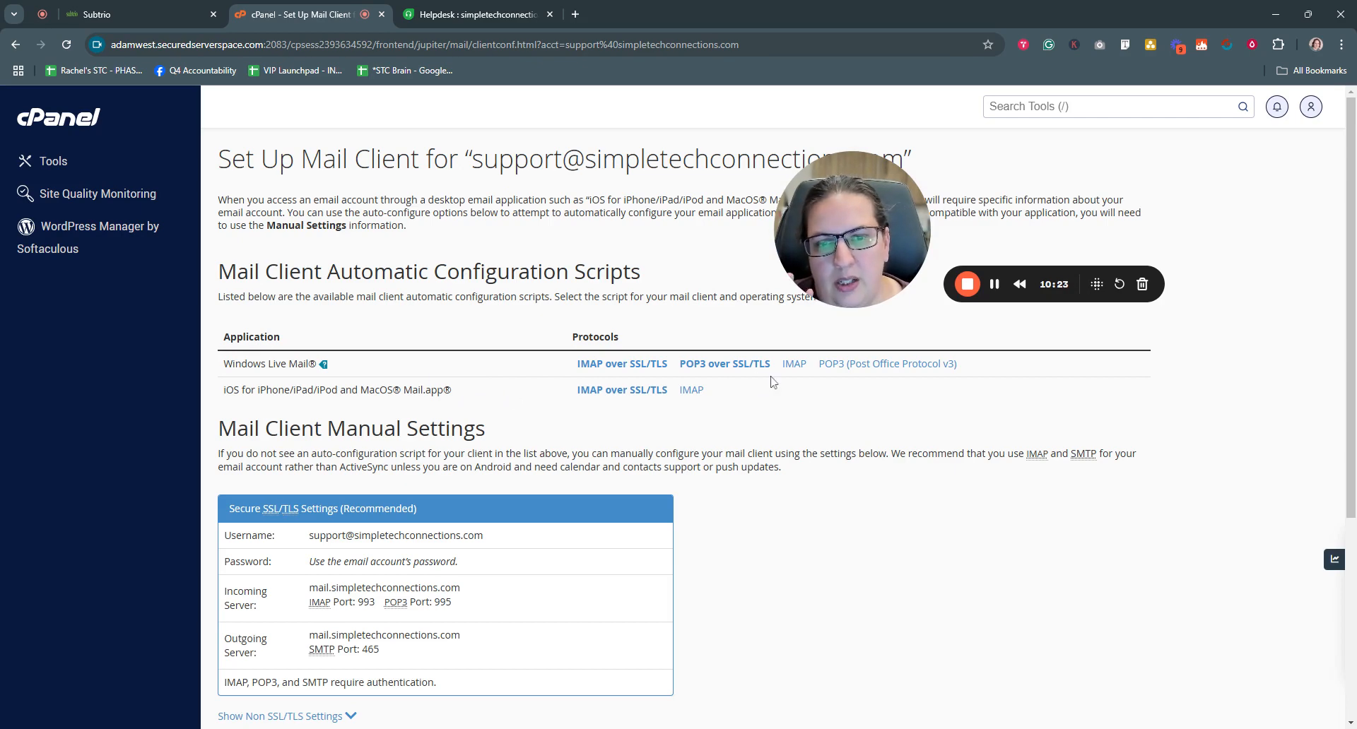
scroll(656, 435, down, 3)
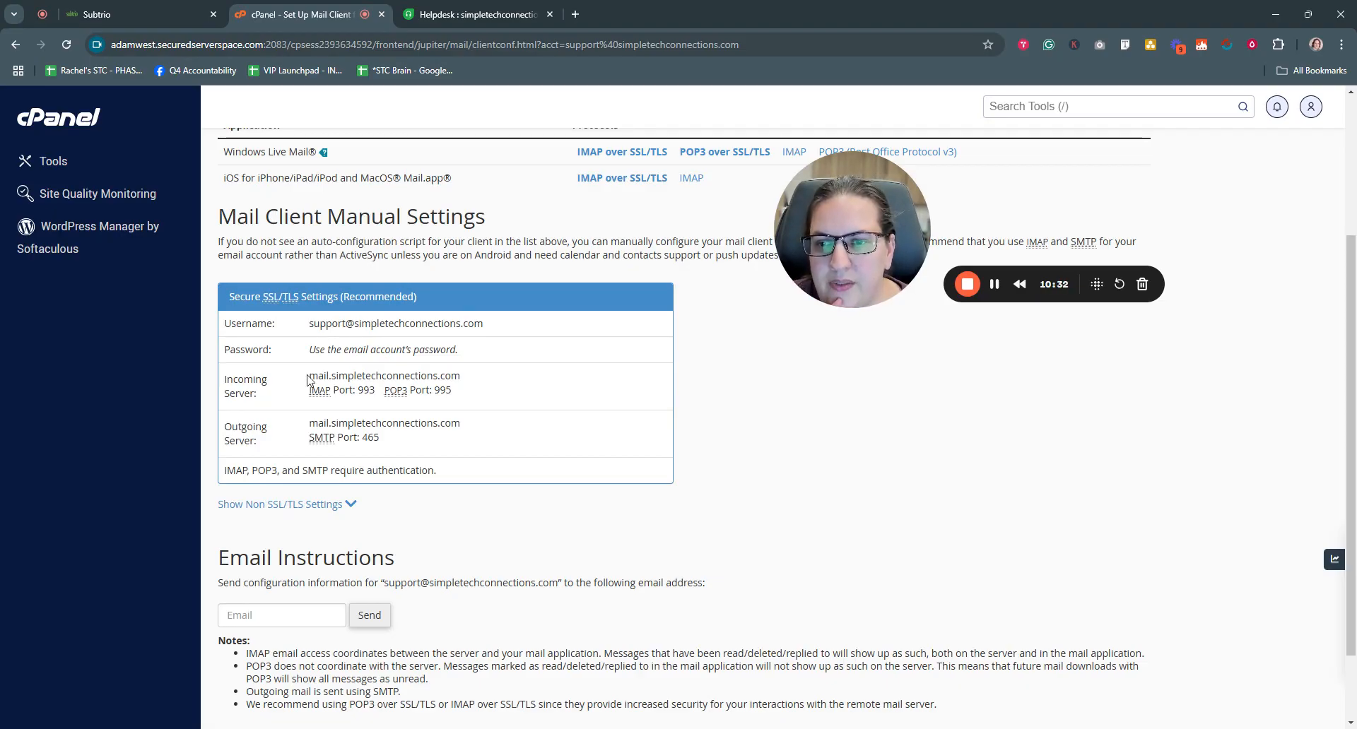
drag(308, 376, 460, 376)
key(ctrl+c)
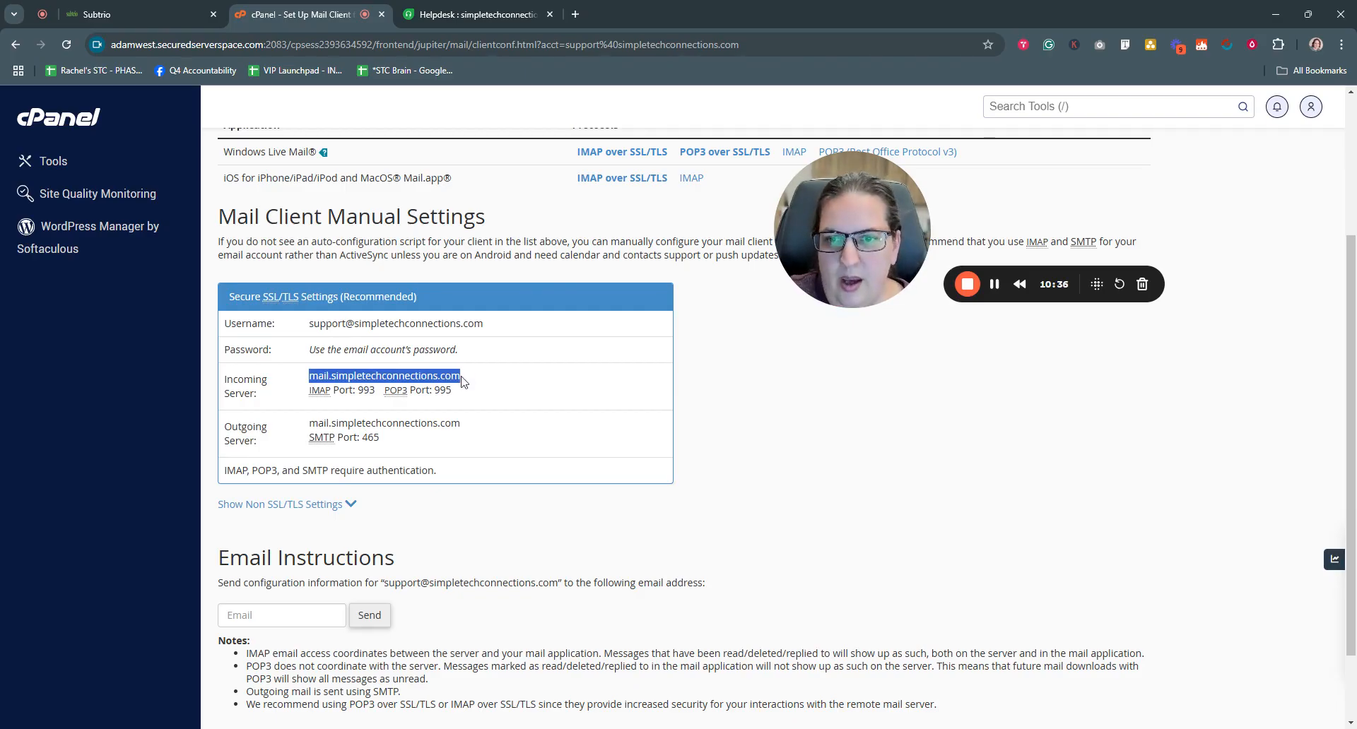
click(443, 15)
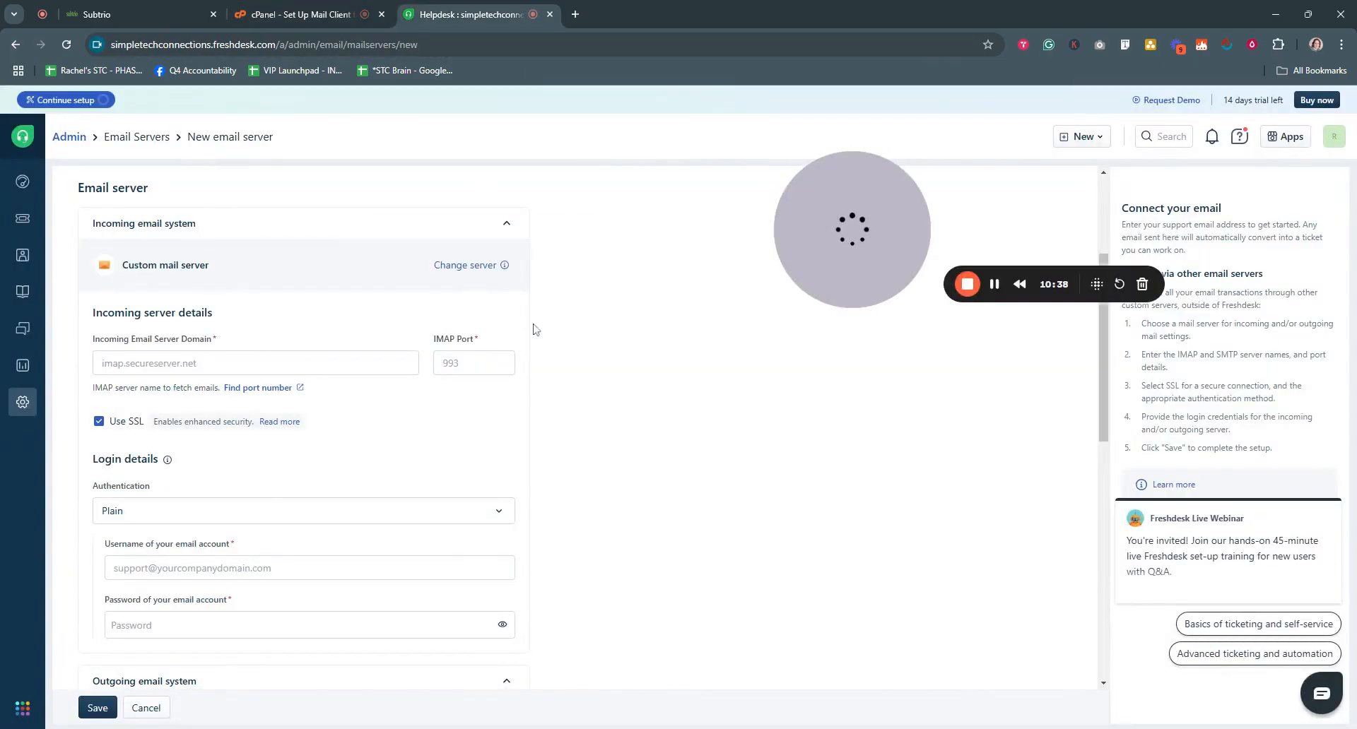
- Set the incoming server domain to mail.simpletechconnections.com, with IMAP port 993 and Use SSL checked
click(255, 363)
key(ctrl+v)
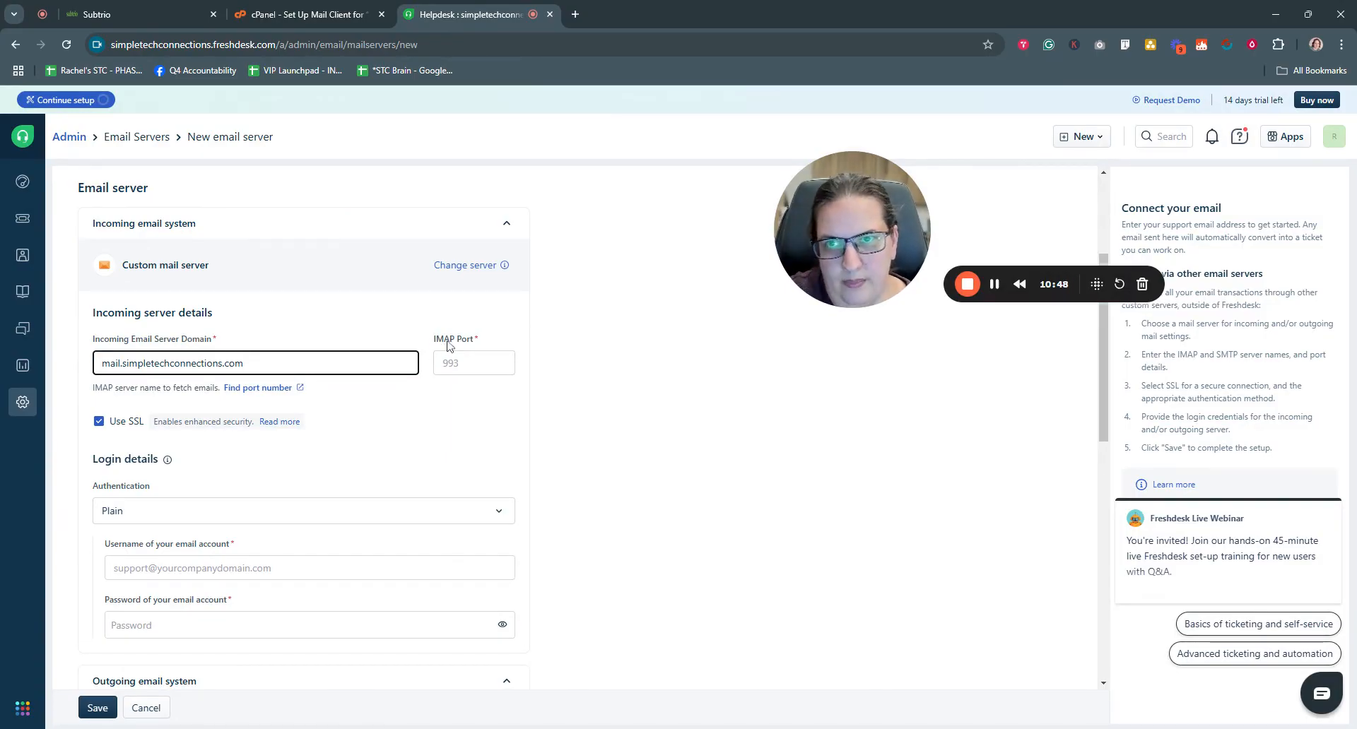
click(358, 14)
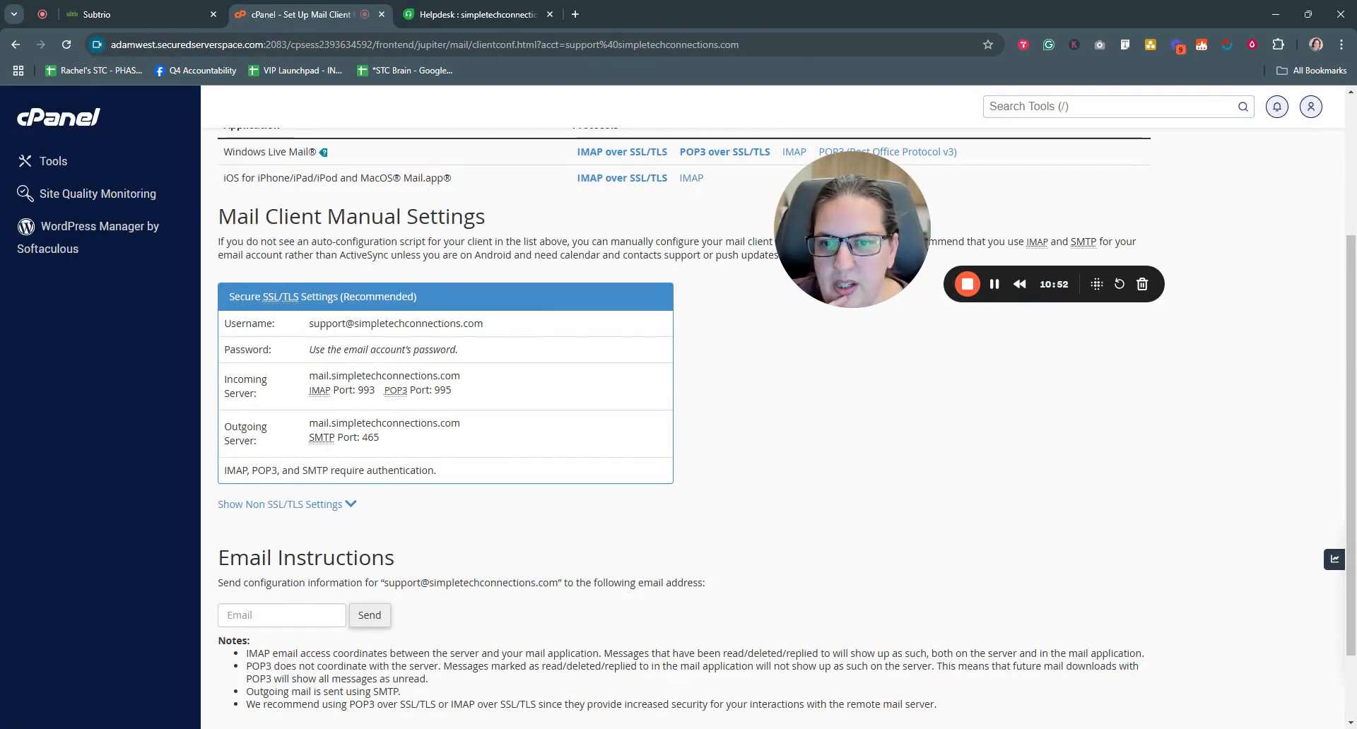
drag(358, 390, 374, 390)
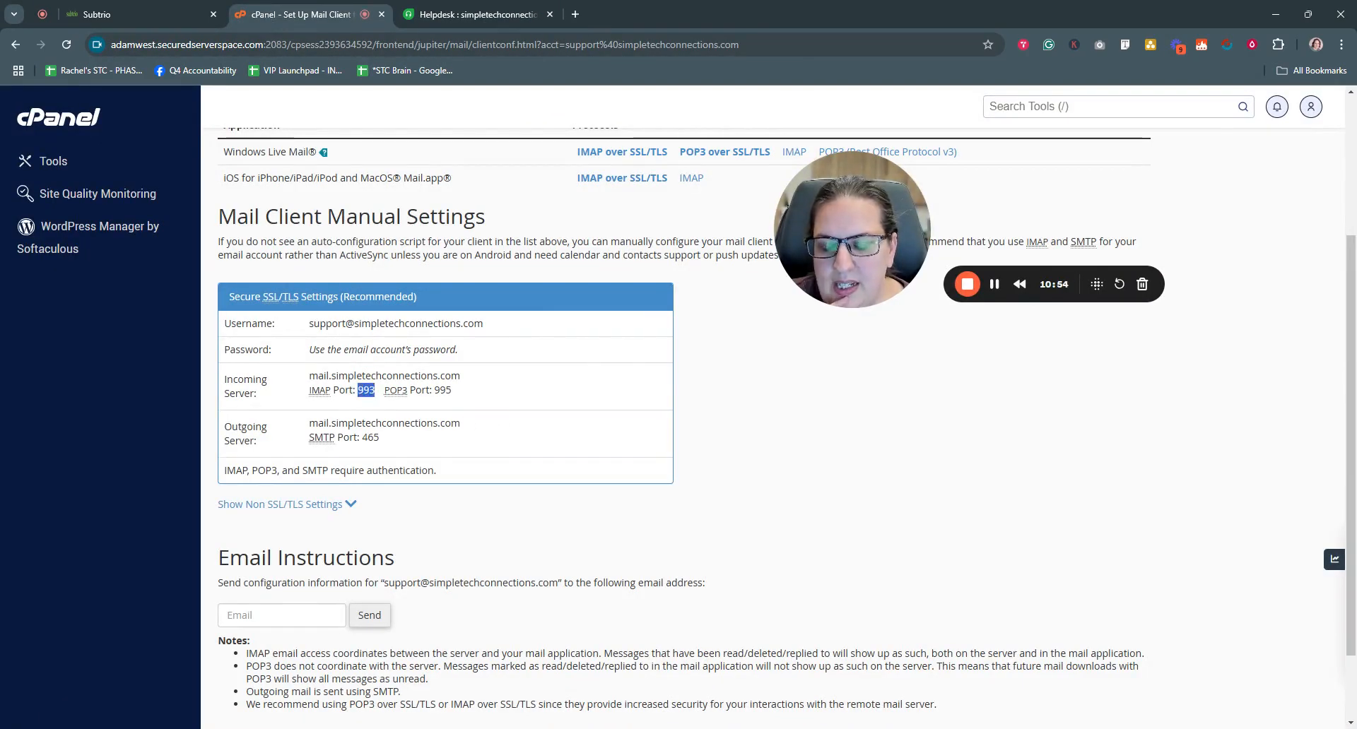
click(452, 14)
click(470, 363)
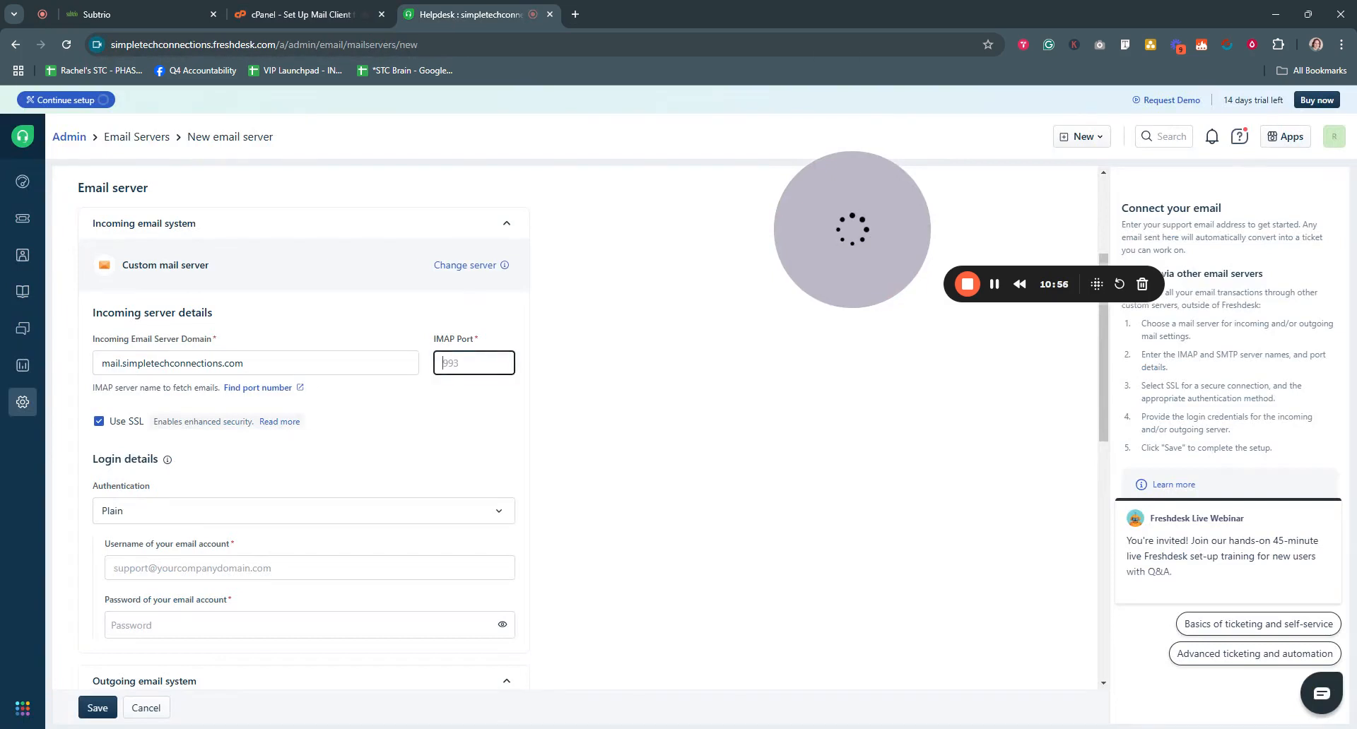
text(993)
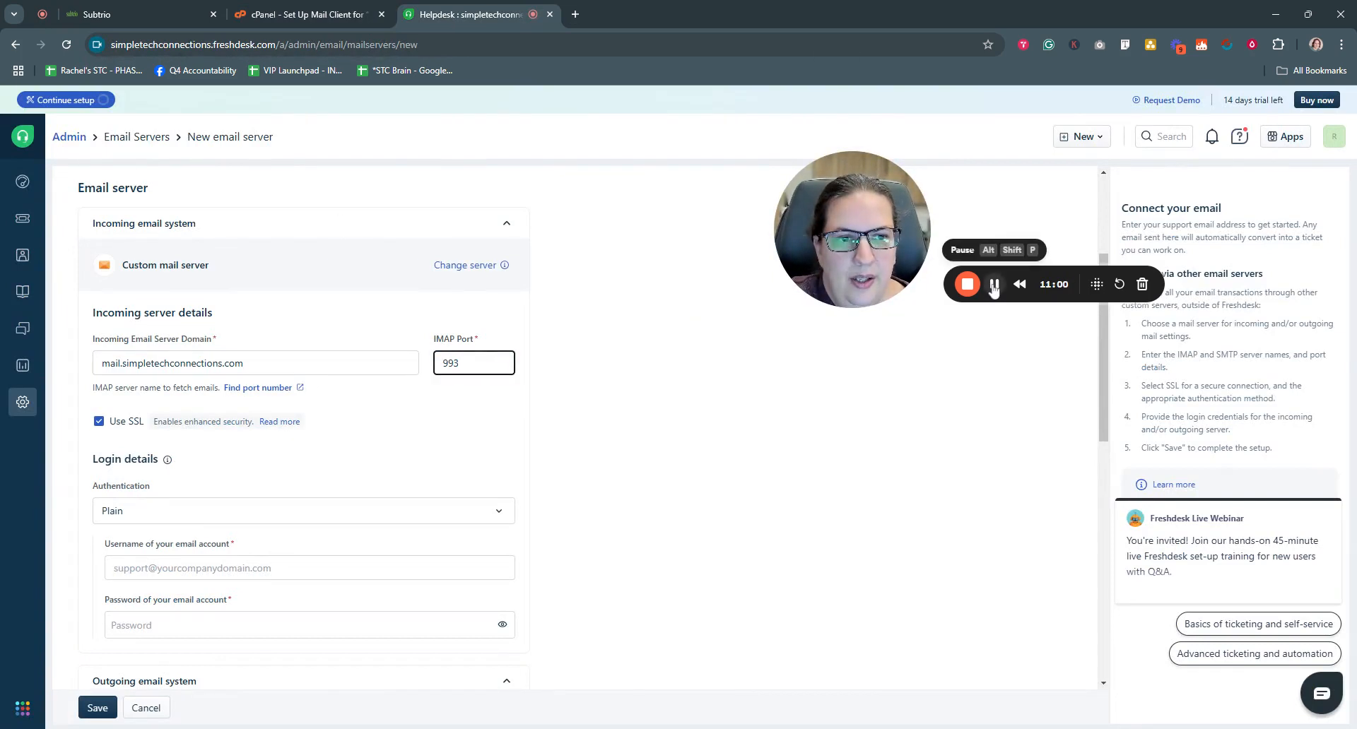
click(994, 289)
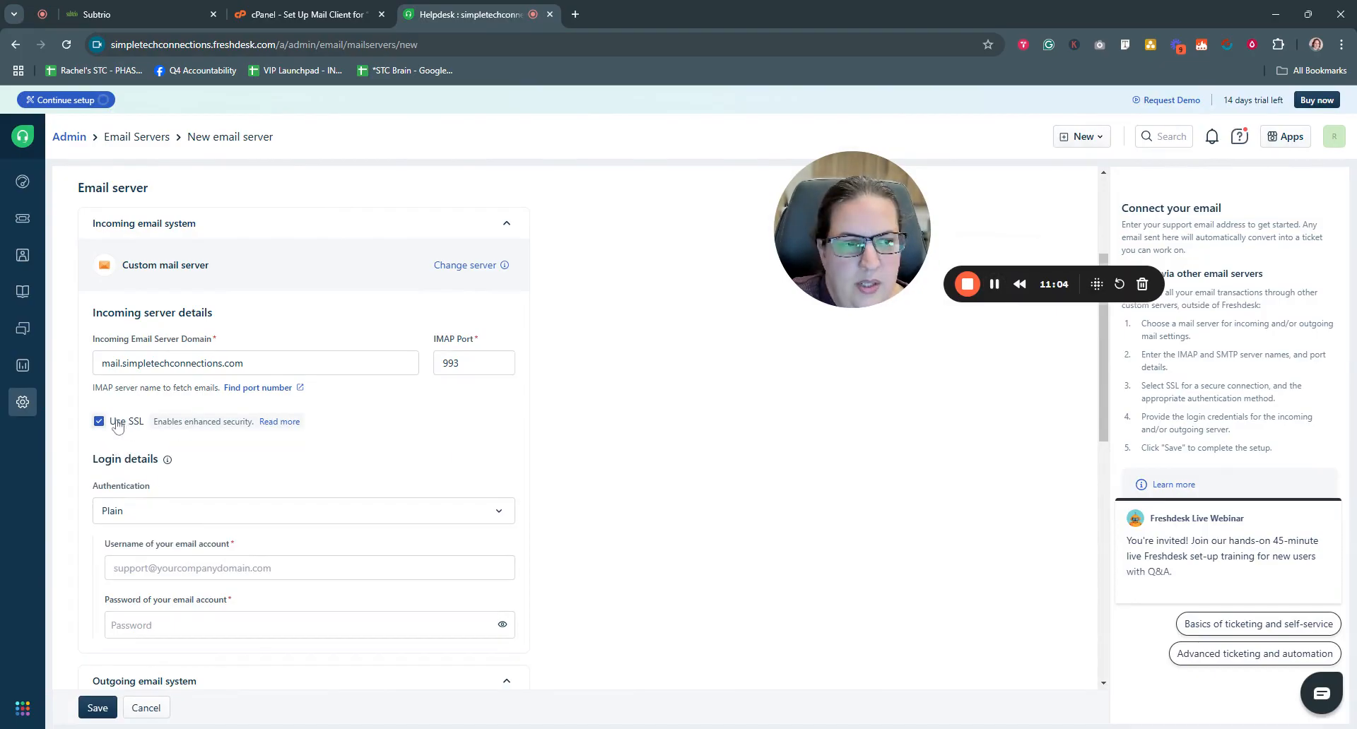
scroll(140, 427, down, 1)
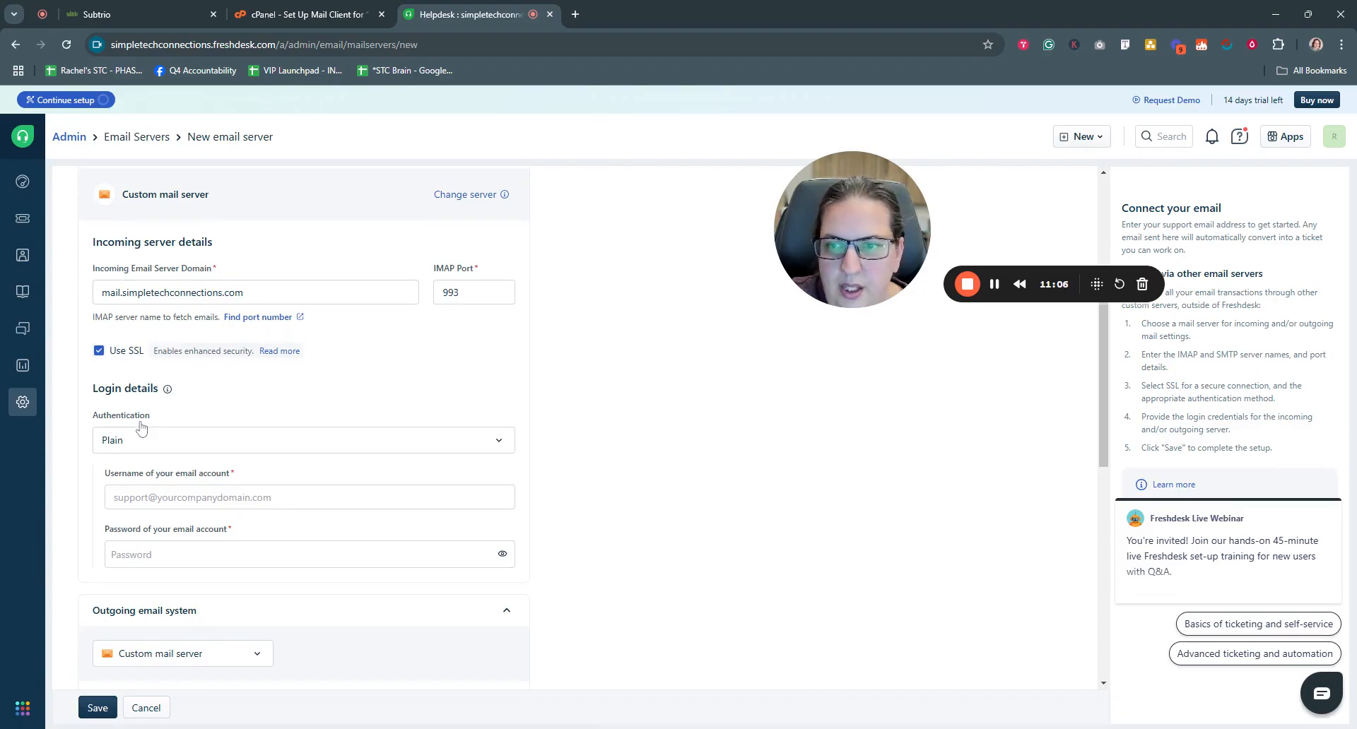
scroll(140, 426, down, 1)
mouse_move(167, 317)
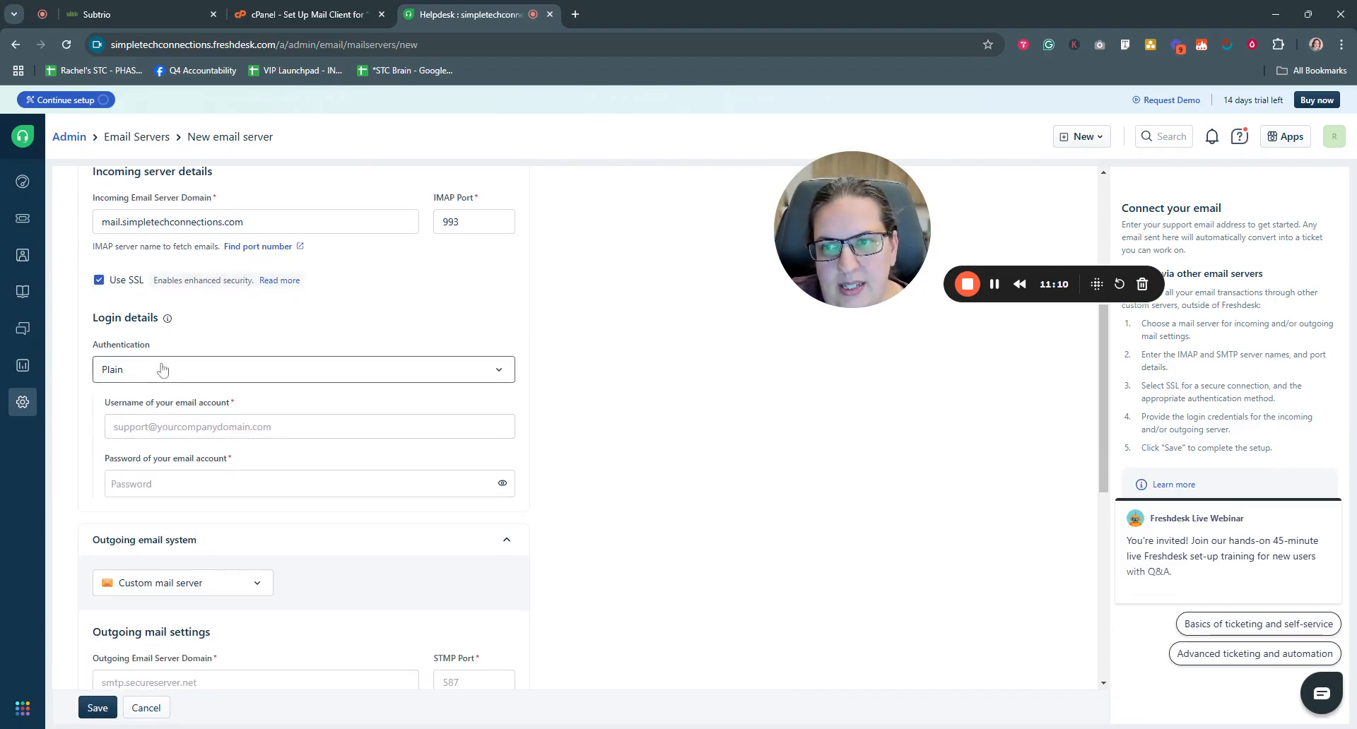
- Keep Plain authentication and fill the incoming login with the support mailbox address and its password
scroll(162, 368, down, 1)
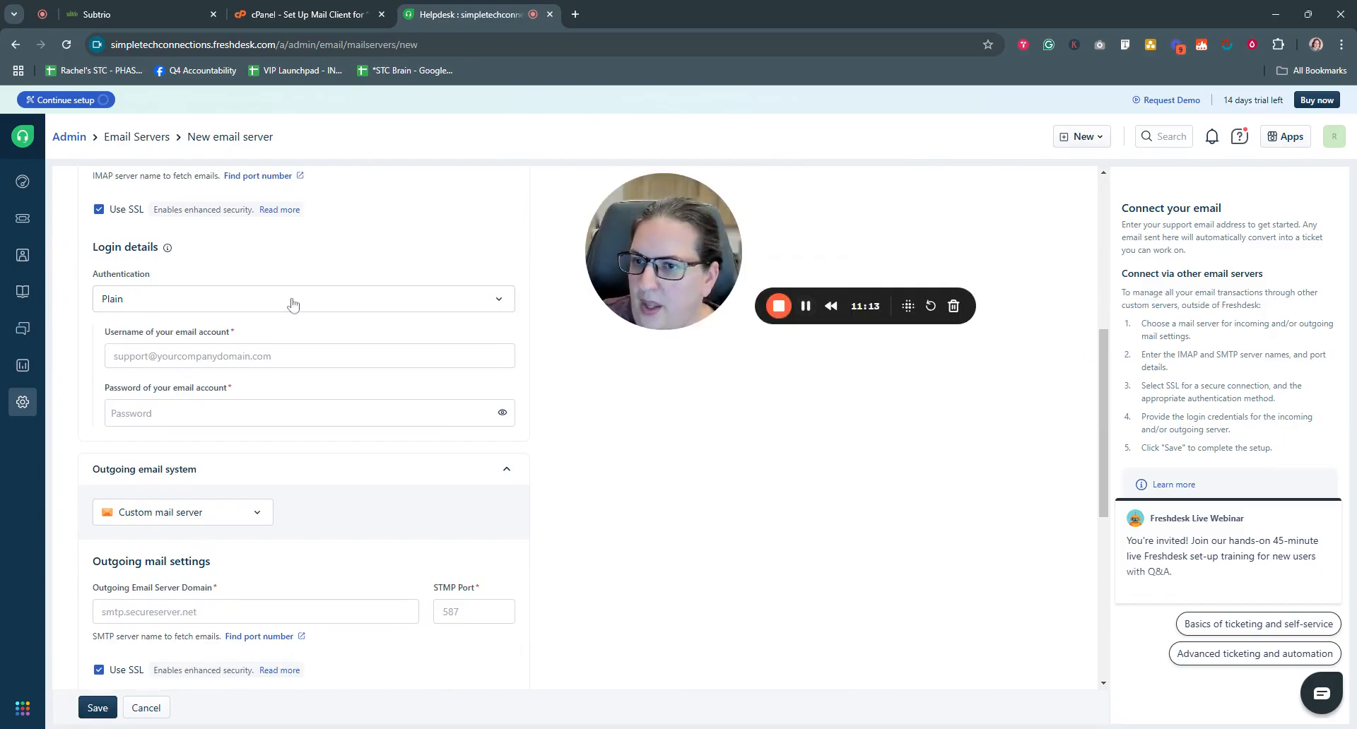
click(267, 300)
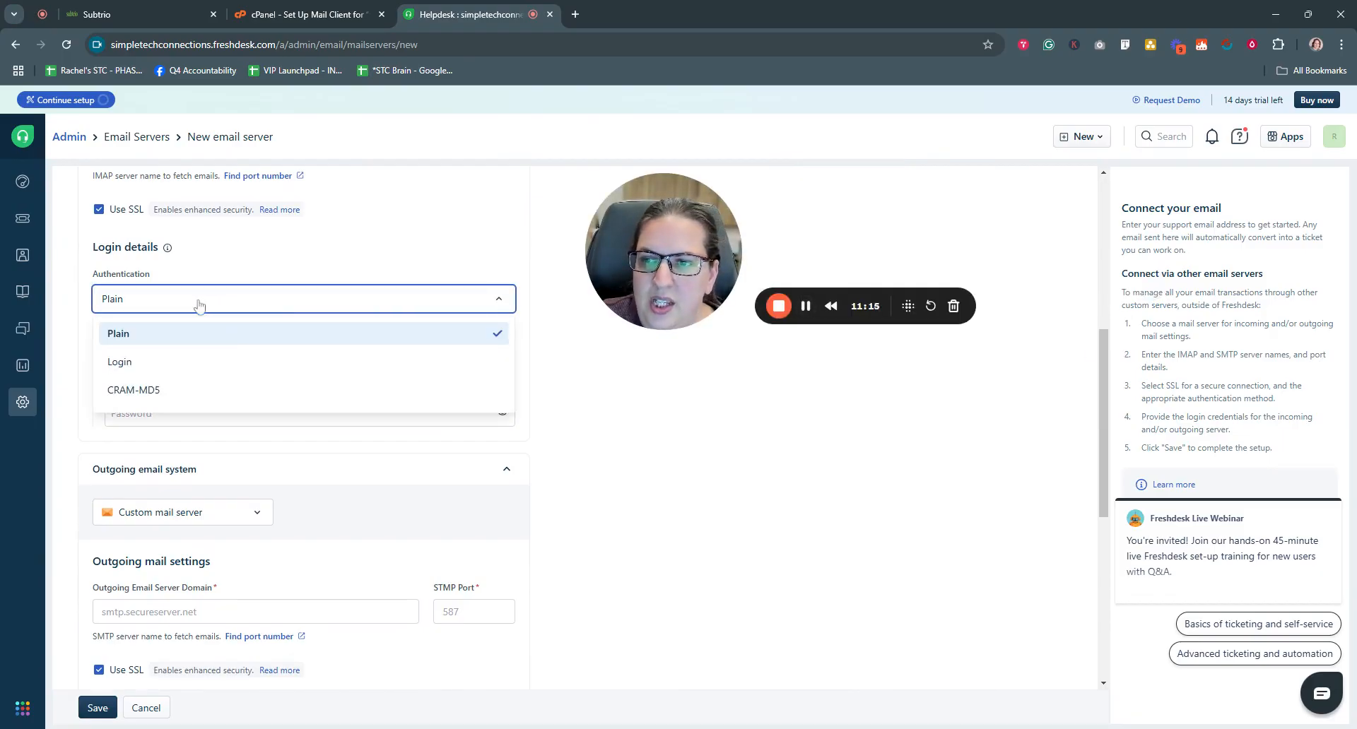
click(248, 299)
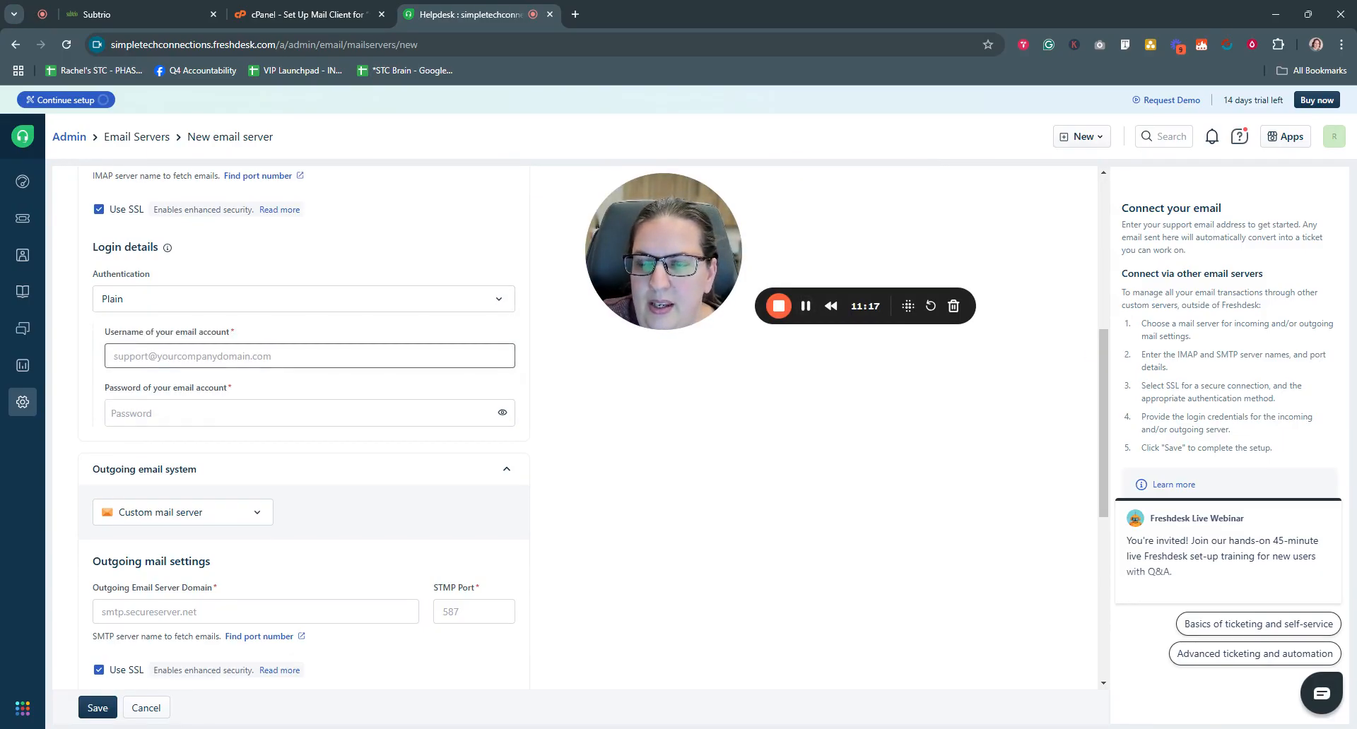
click(301, 14)
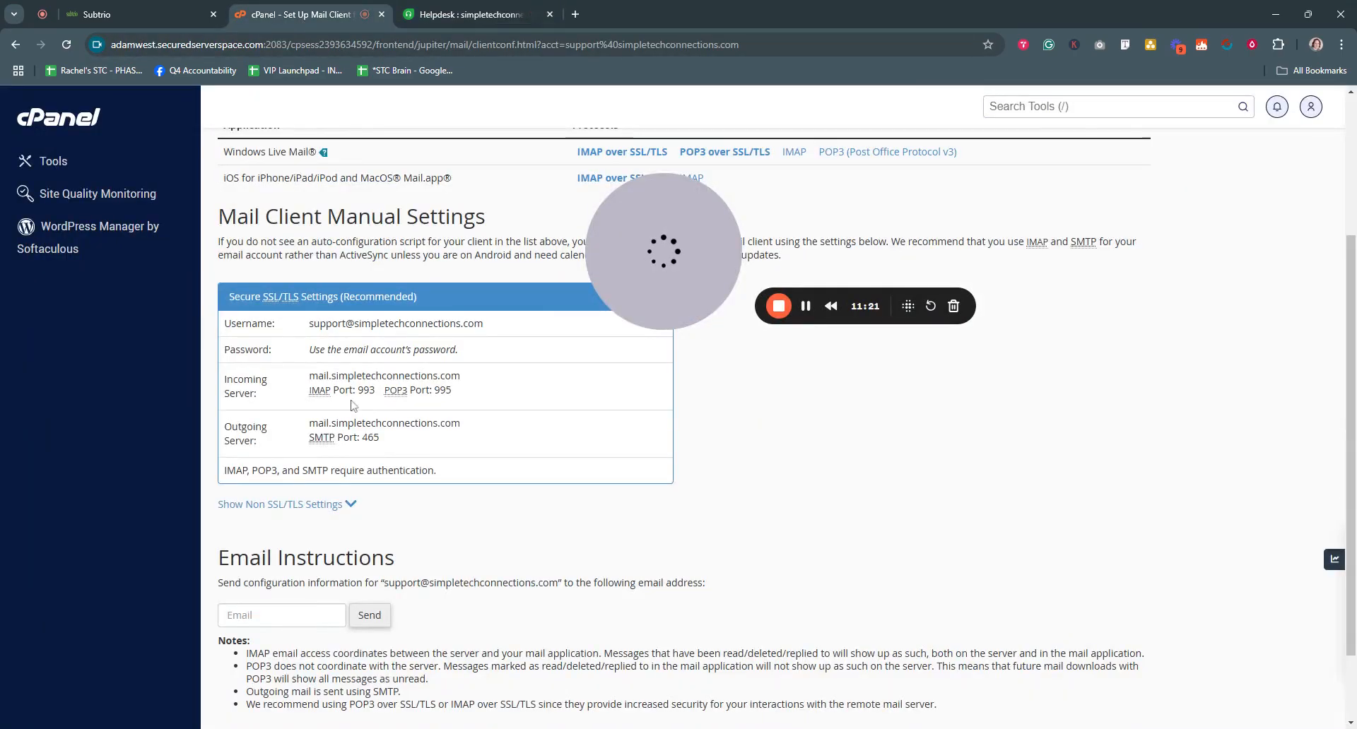
drag(307, 323, 484, 324)
key(ctrl+c)
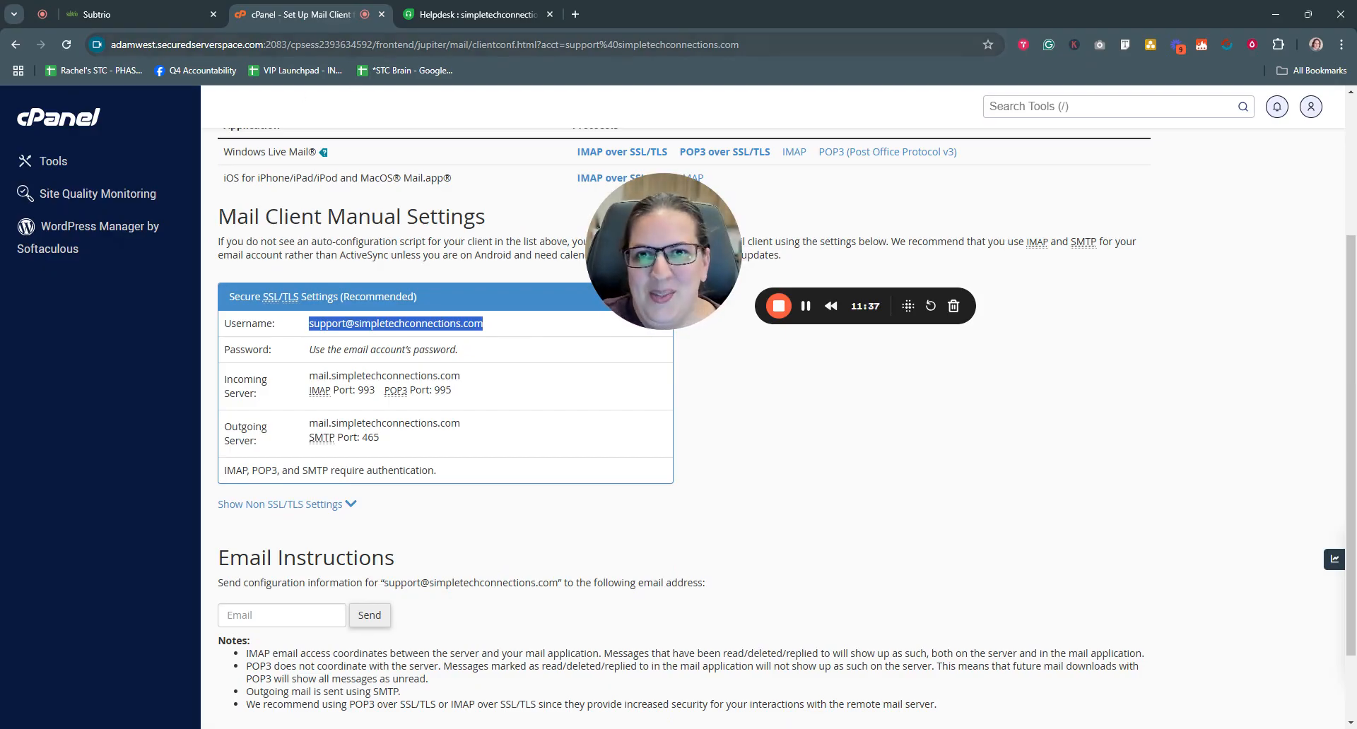
click(459, 14)
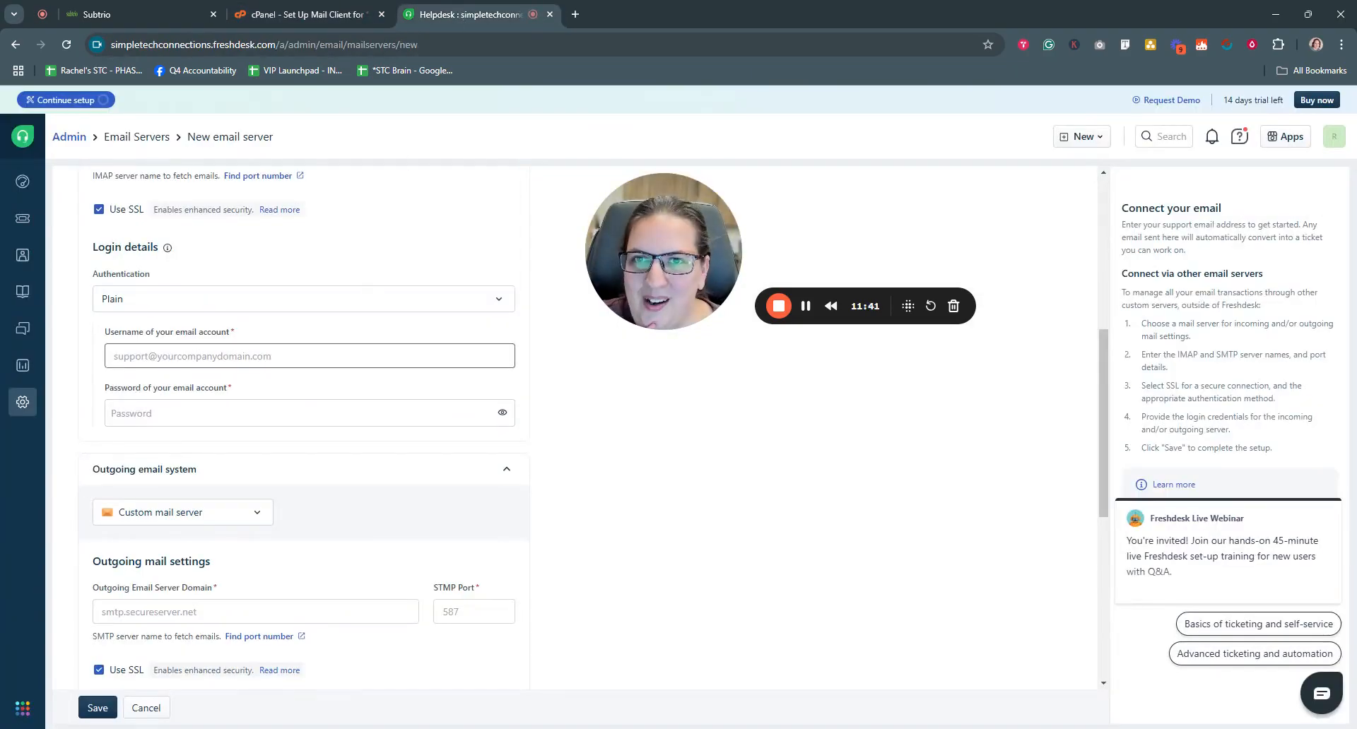
click(233, 357)
key(ctrl+v)
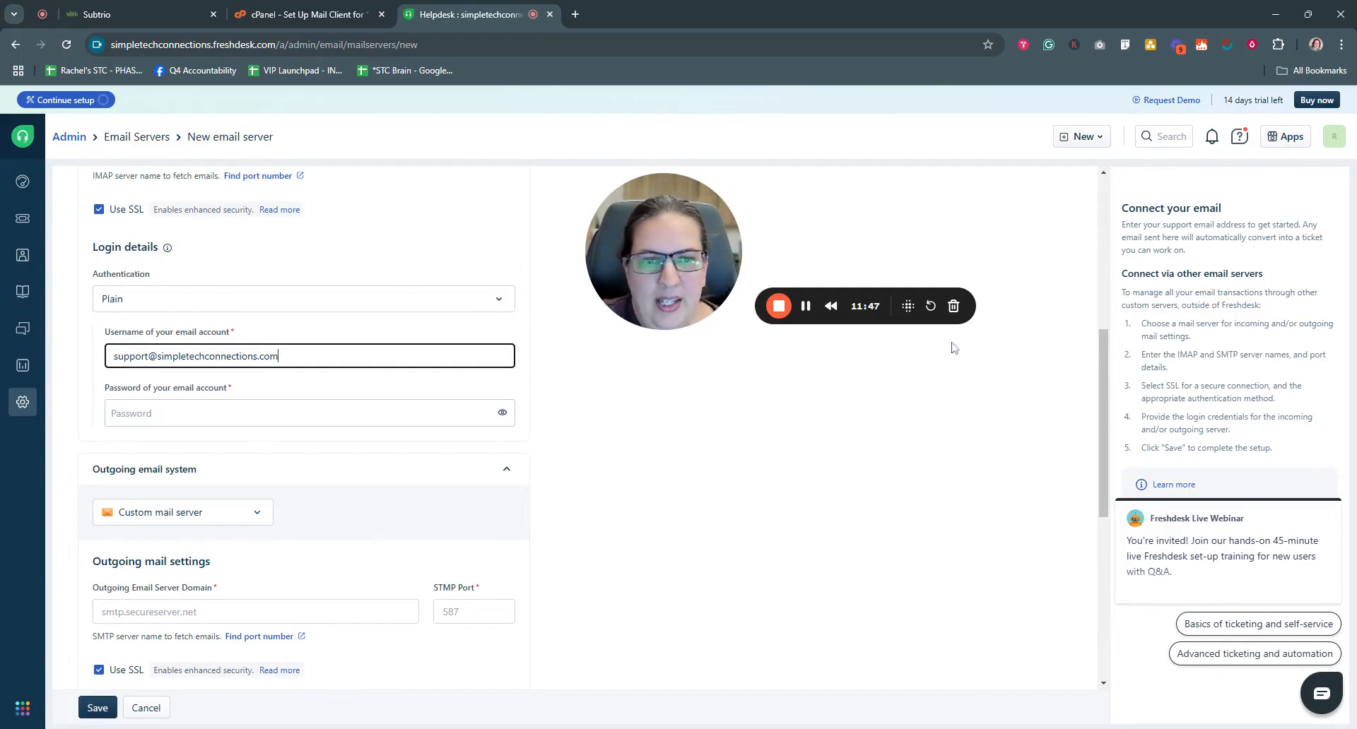
click(806, 307)
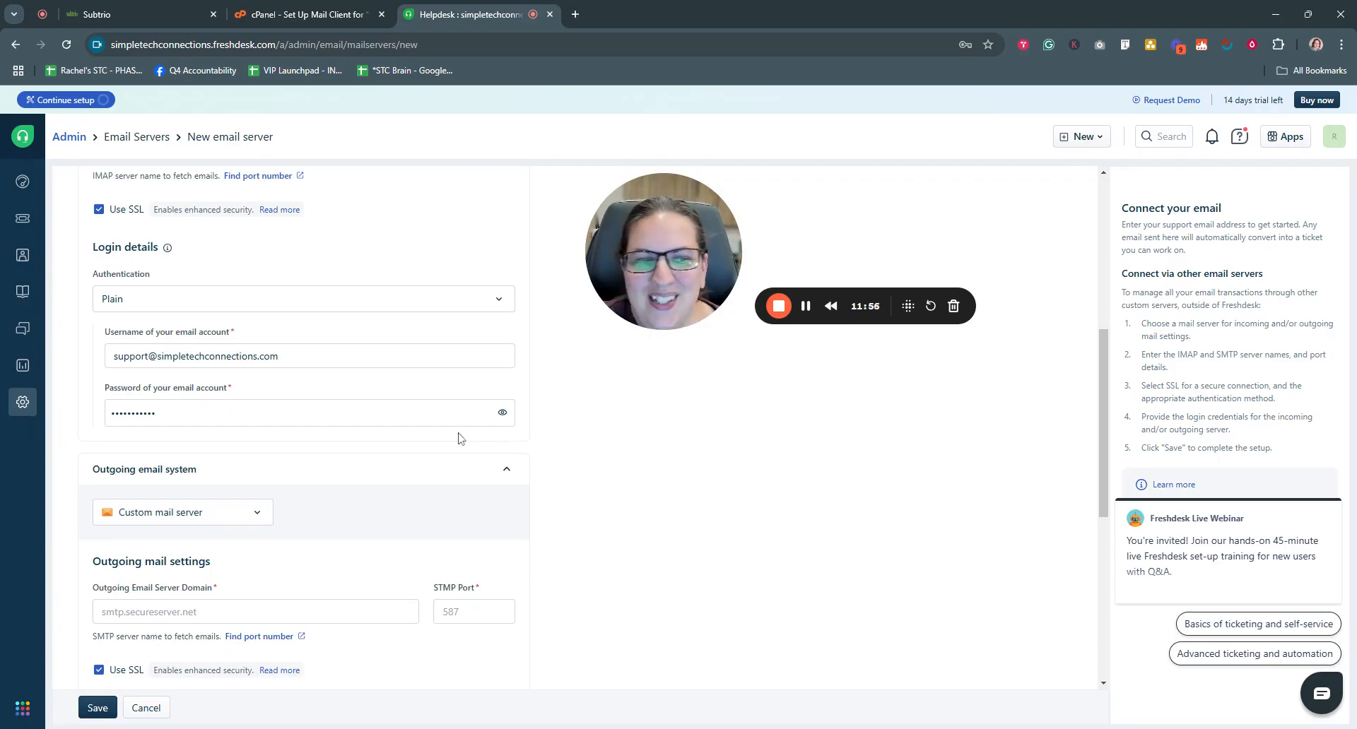
- Keep the custom outgoing mail server and paste mail.simpletechconnections.com as its domain
scroll(458, 437, down, 2)
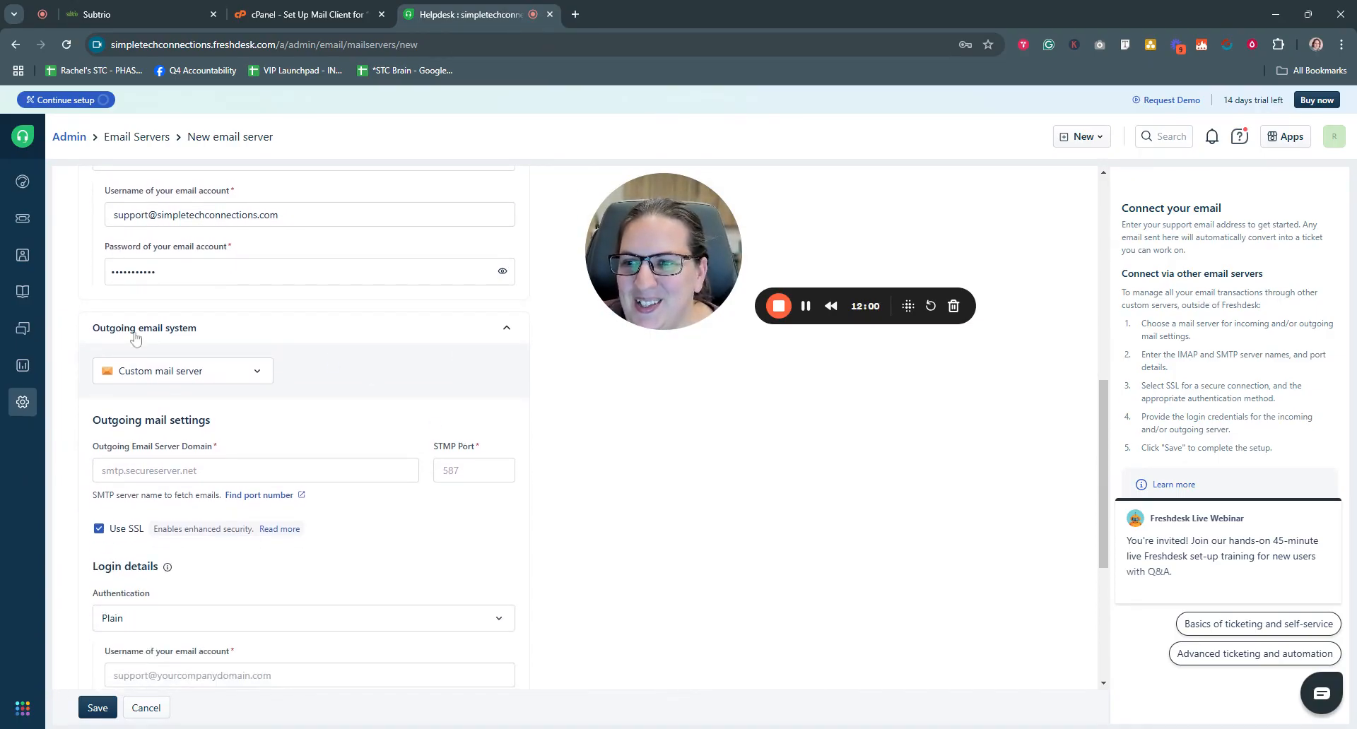
scroll(287, 357, down, 2)
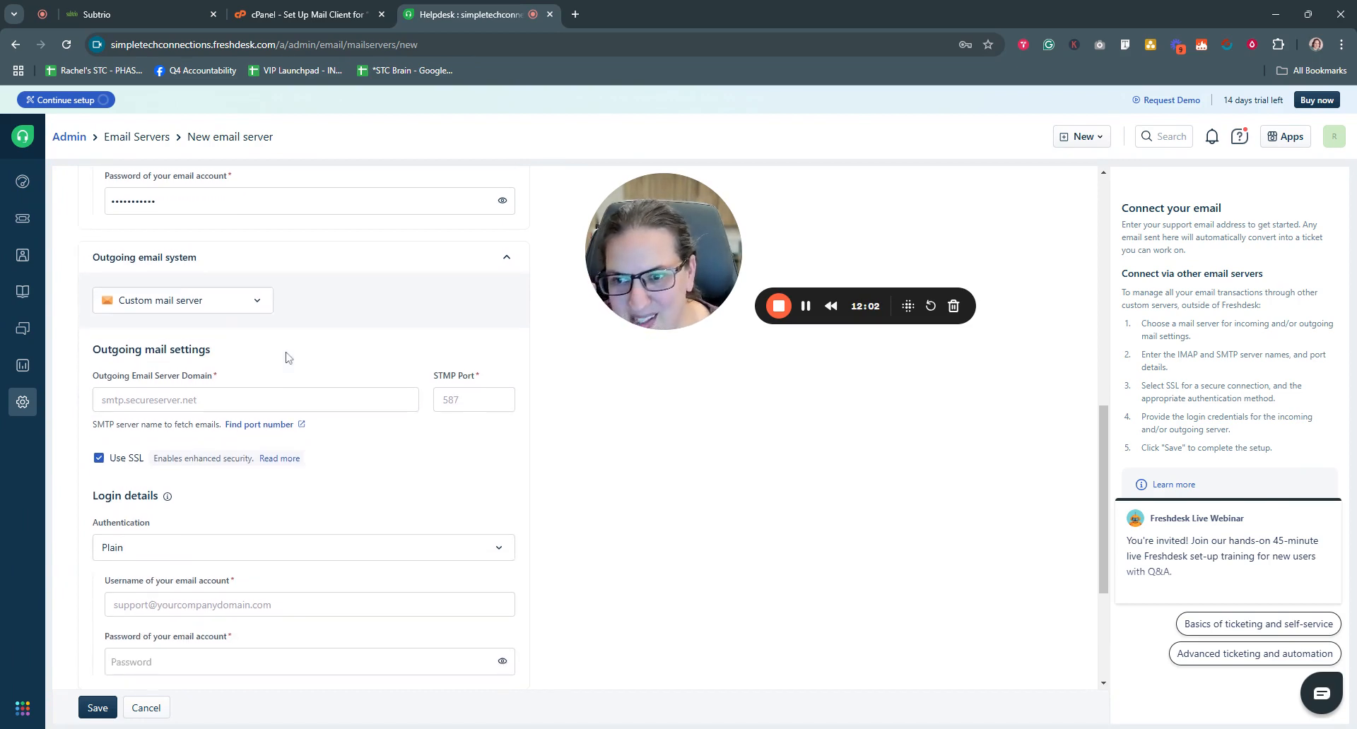
click(252, 236)
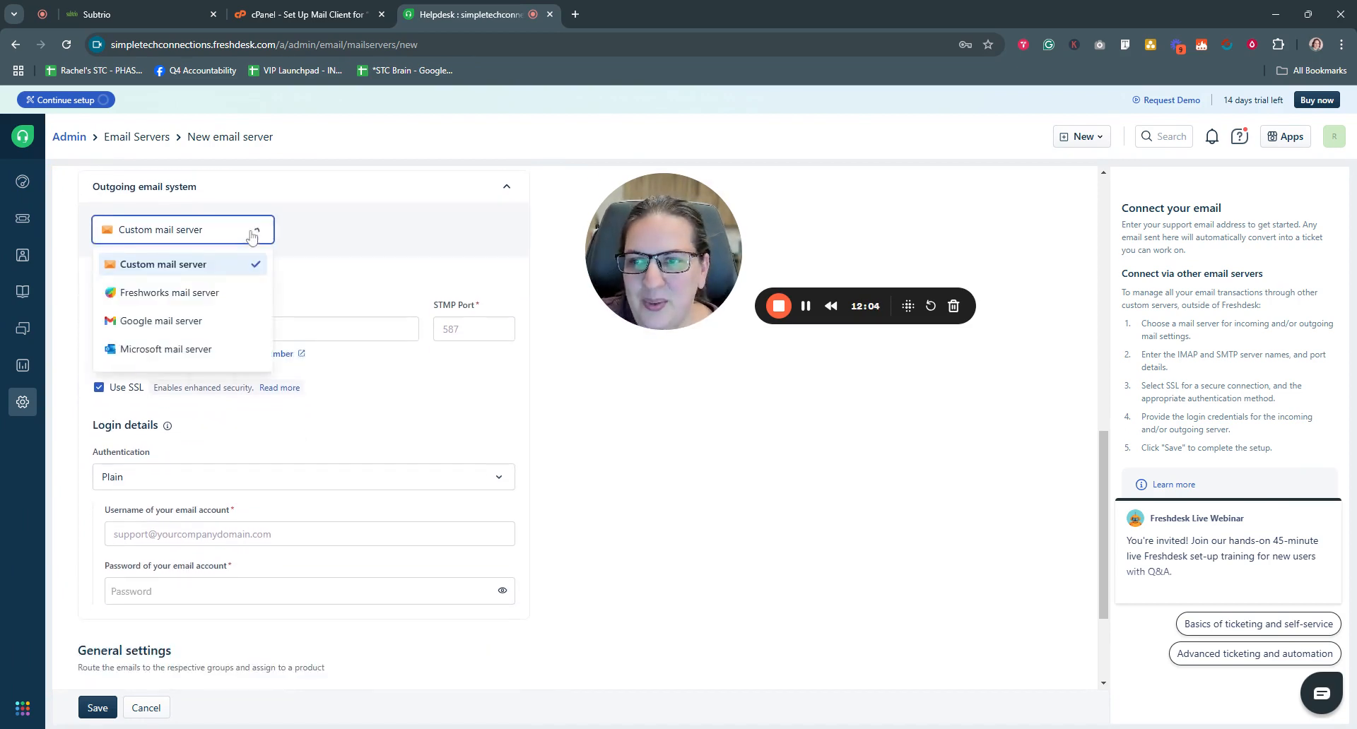
click(264, 236)
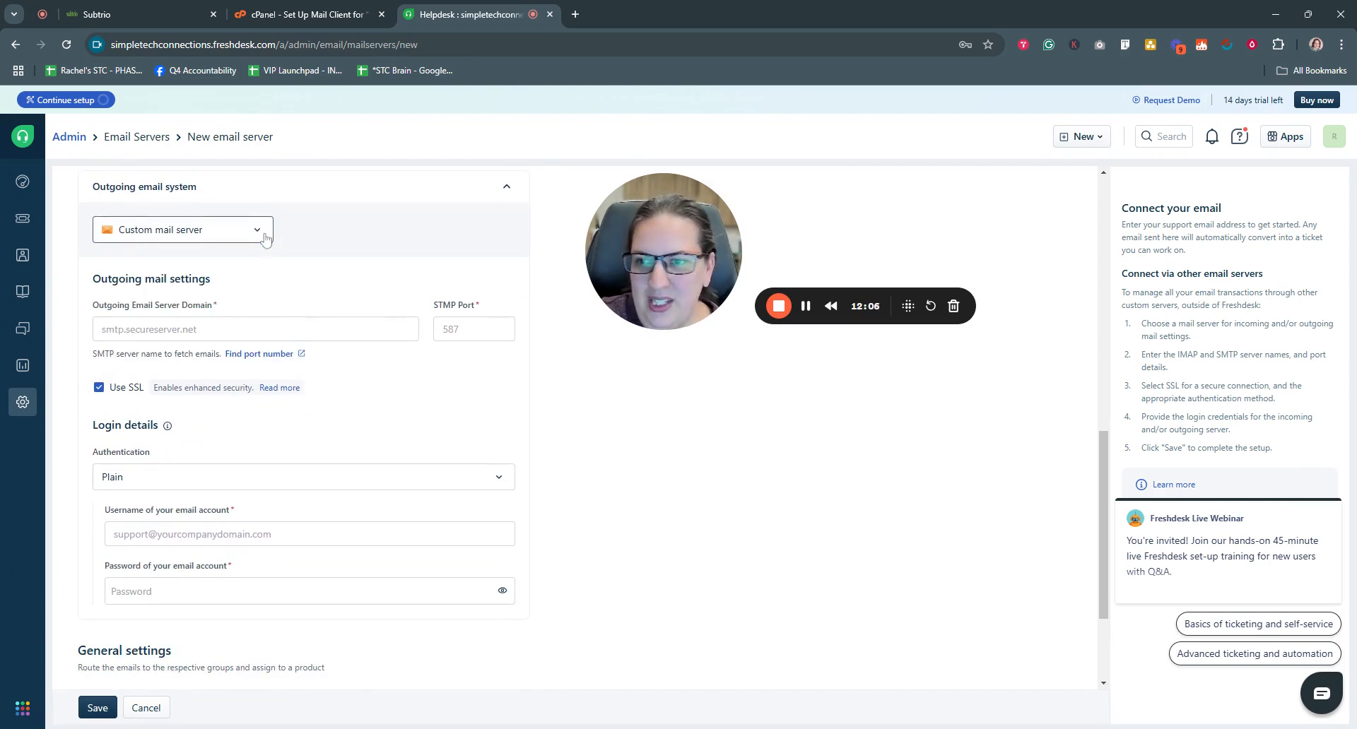
click(303, 330)
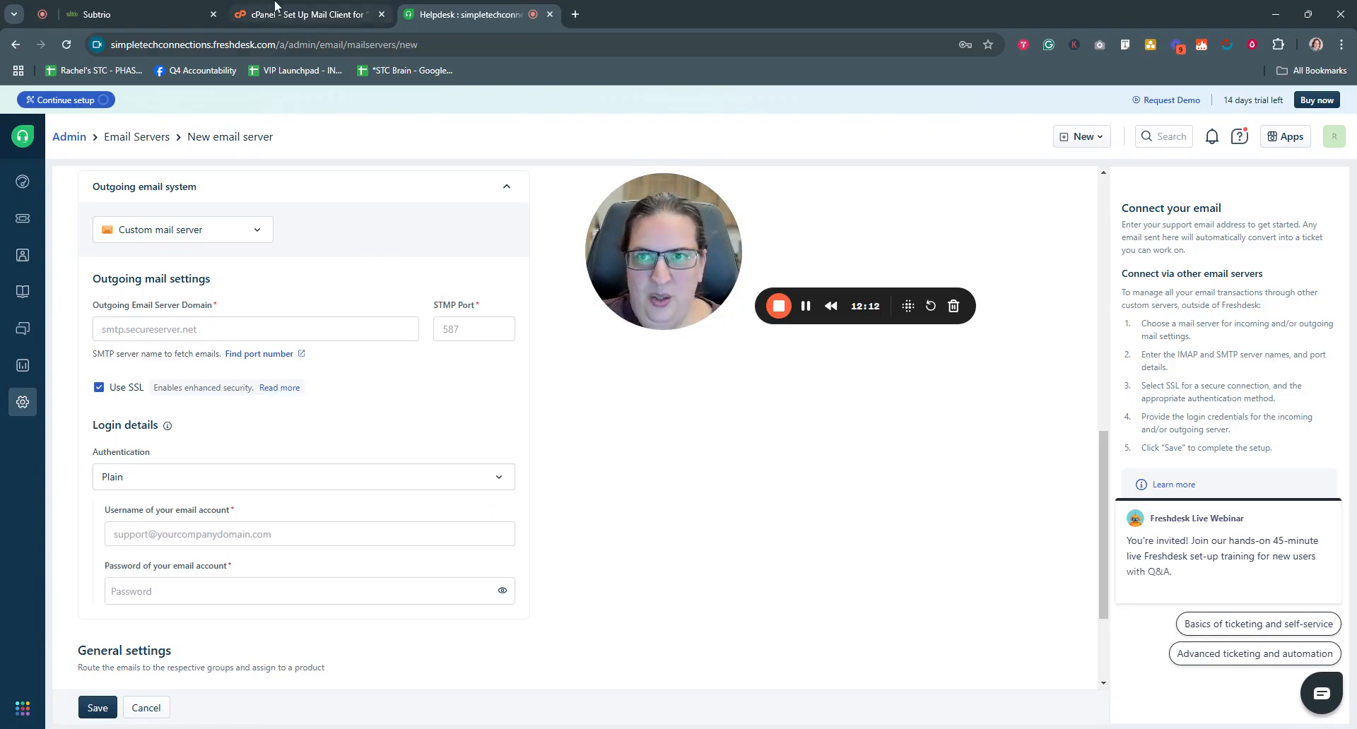
click(300, 14)
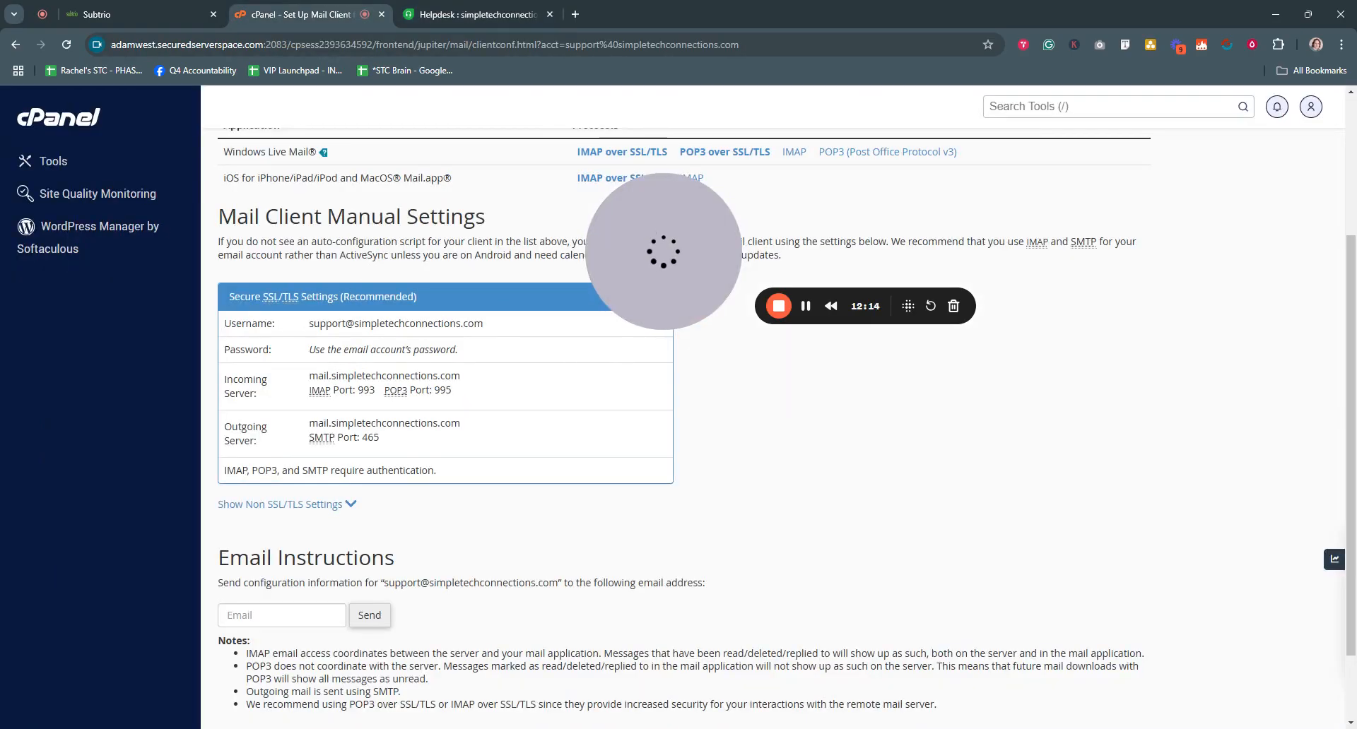
drag(225, 433, 473, 431)
key(ctrl+c)
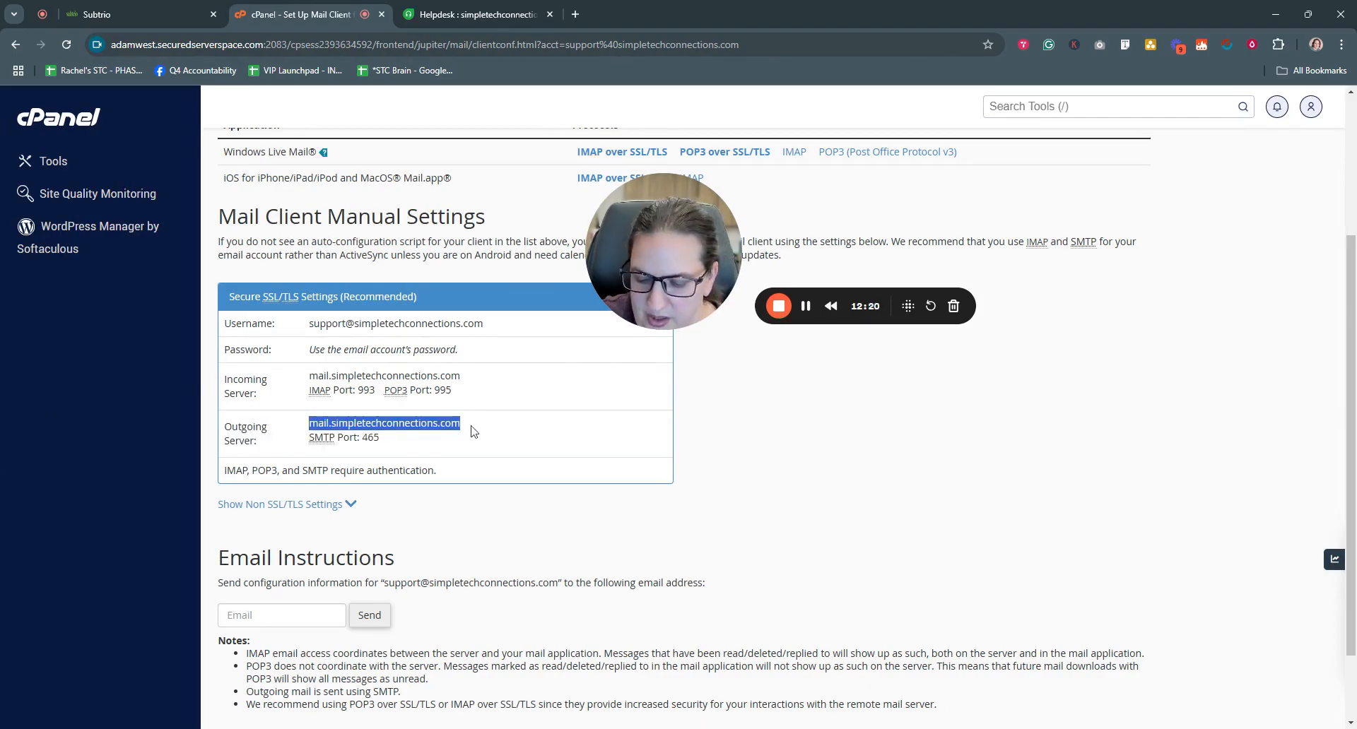
click(470, 14)
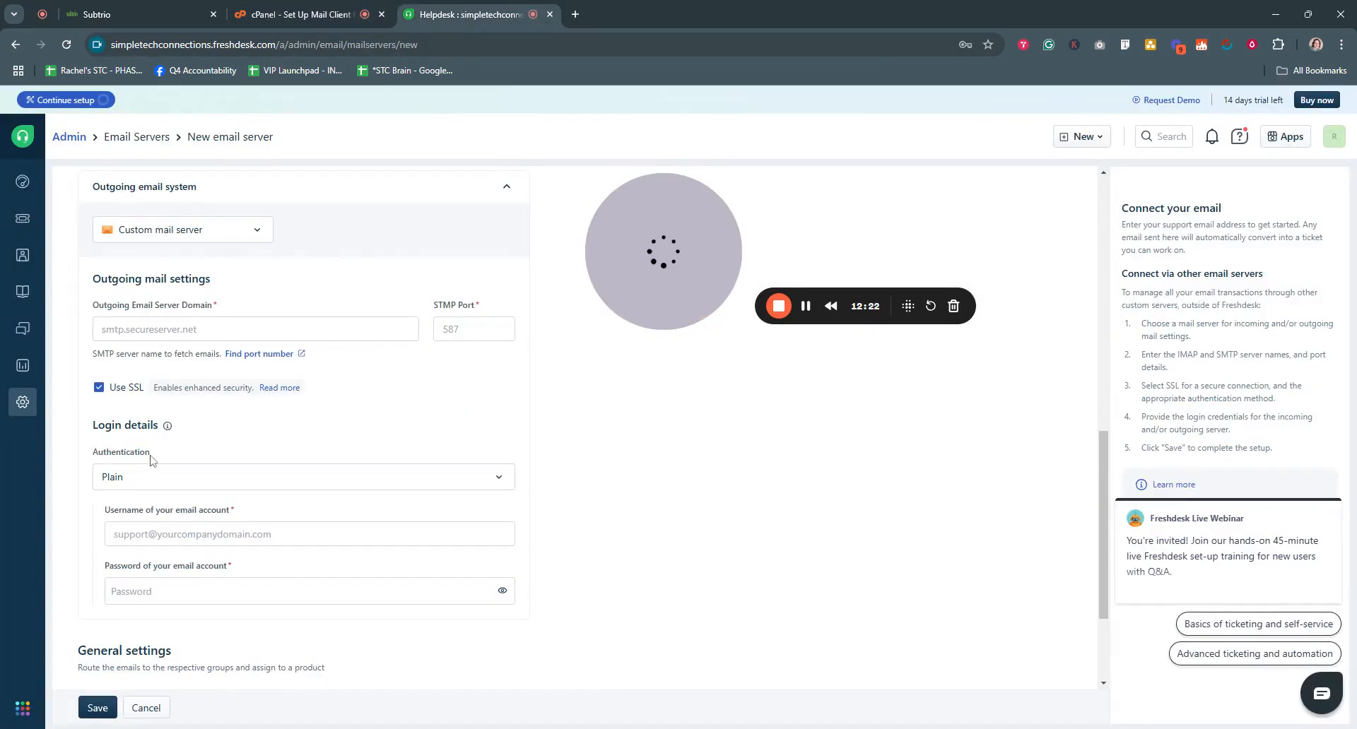
click(172, 337)
key(ctrl+v)
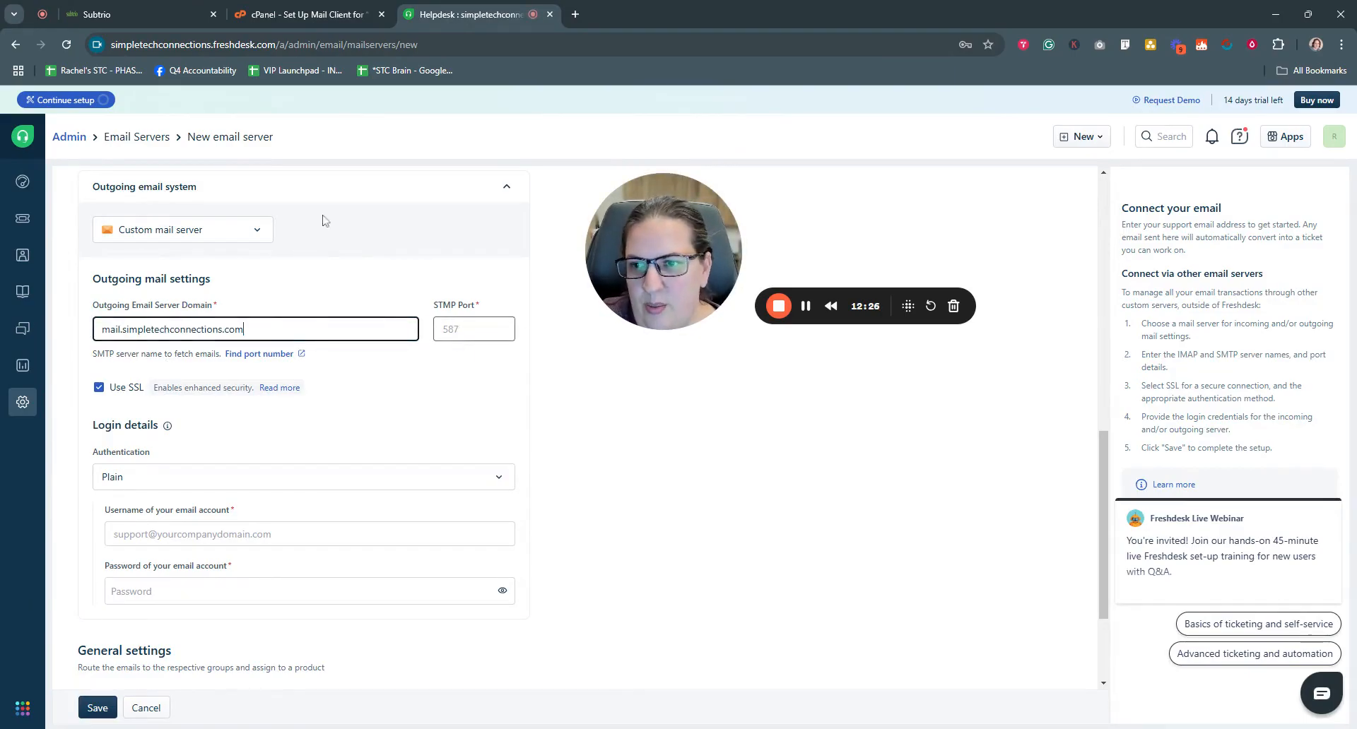
- Set the outgoing SMTP port to 465, as listed in cPanel's mail client settings
click(290, 14)
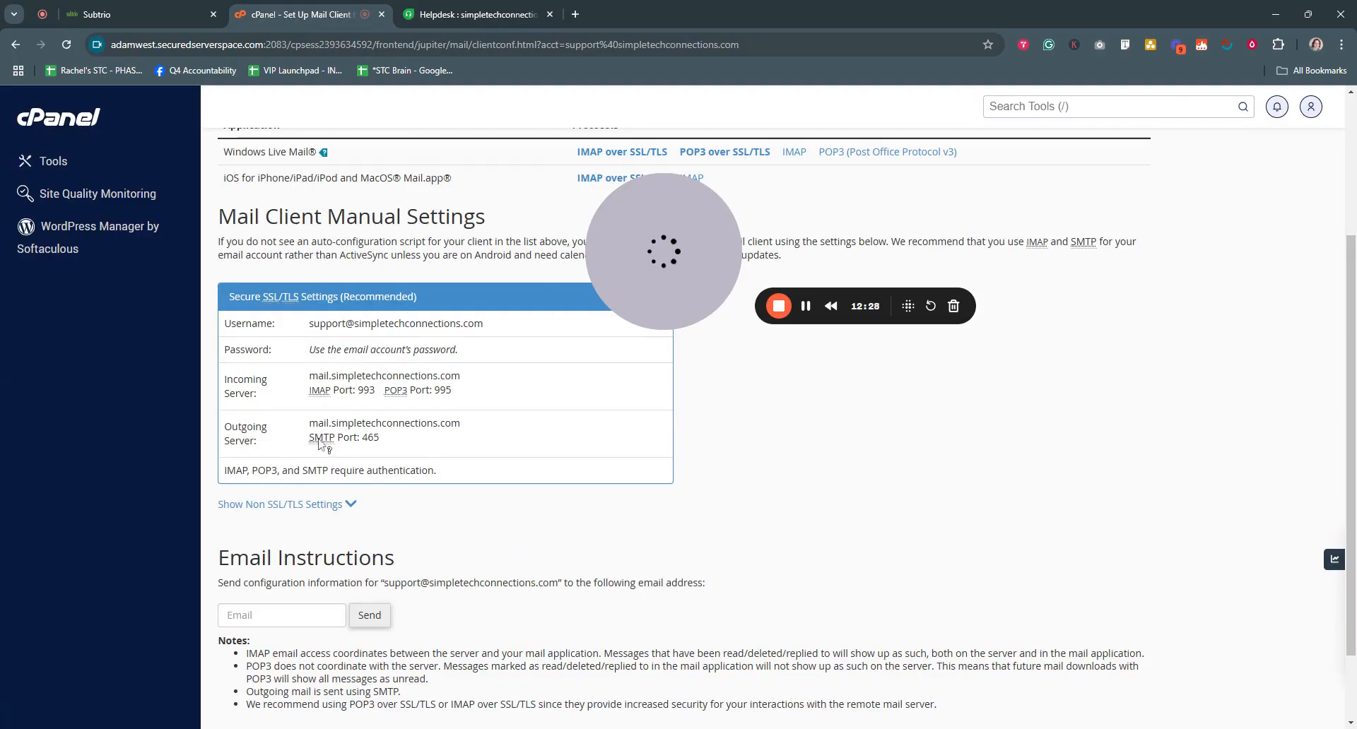
double_click(370, 437)
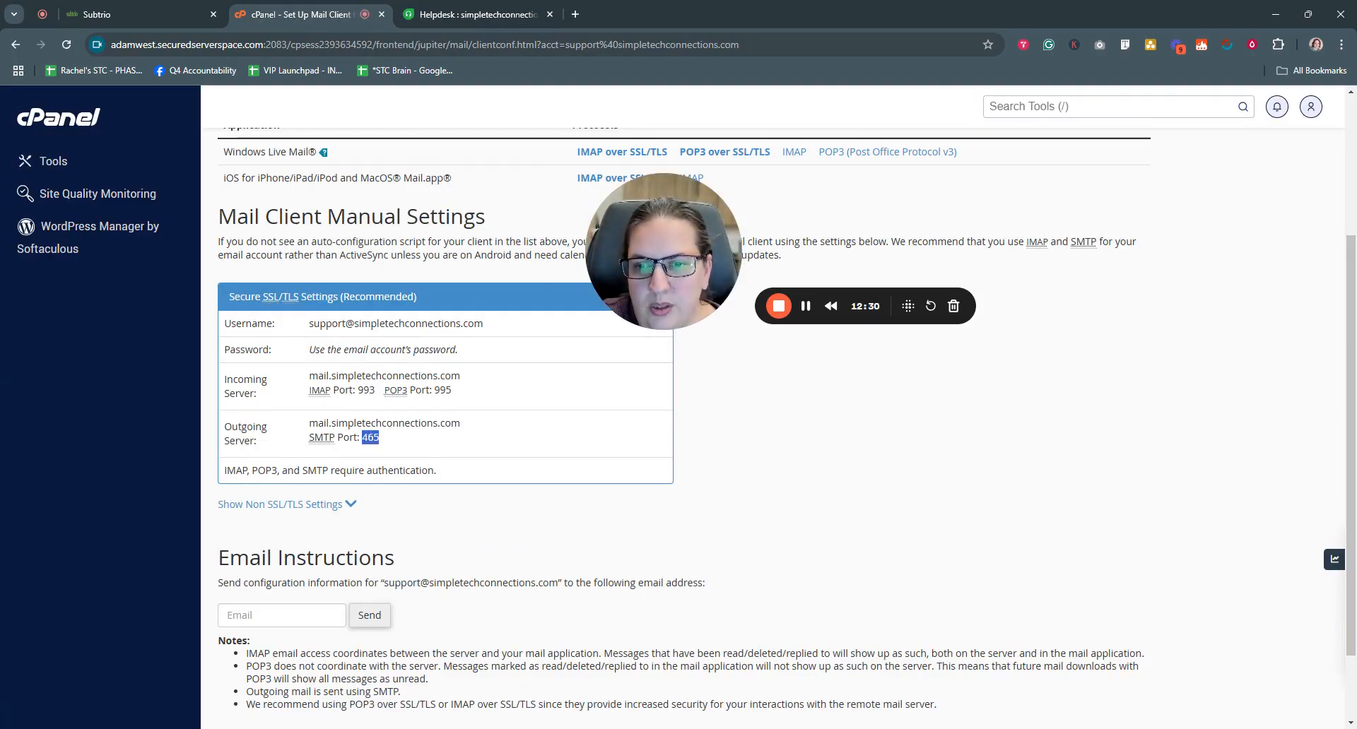
click(470, 14)
click(472, 329)
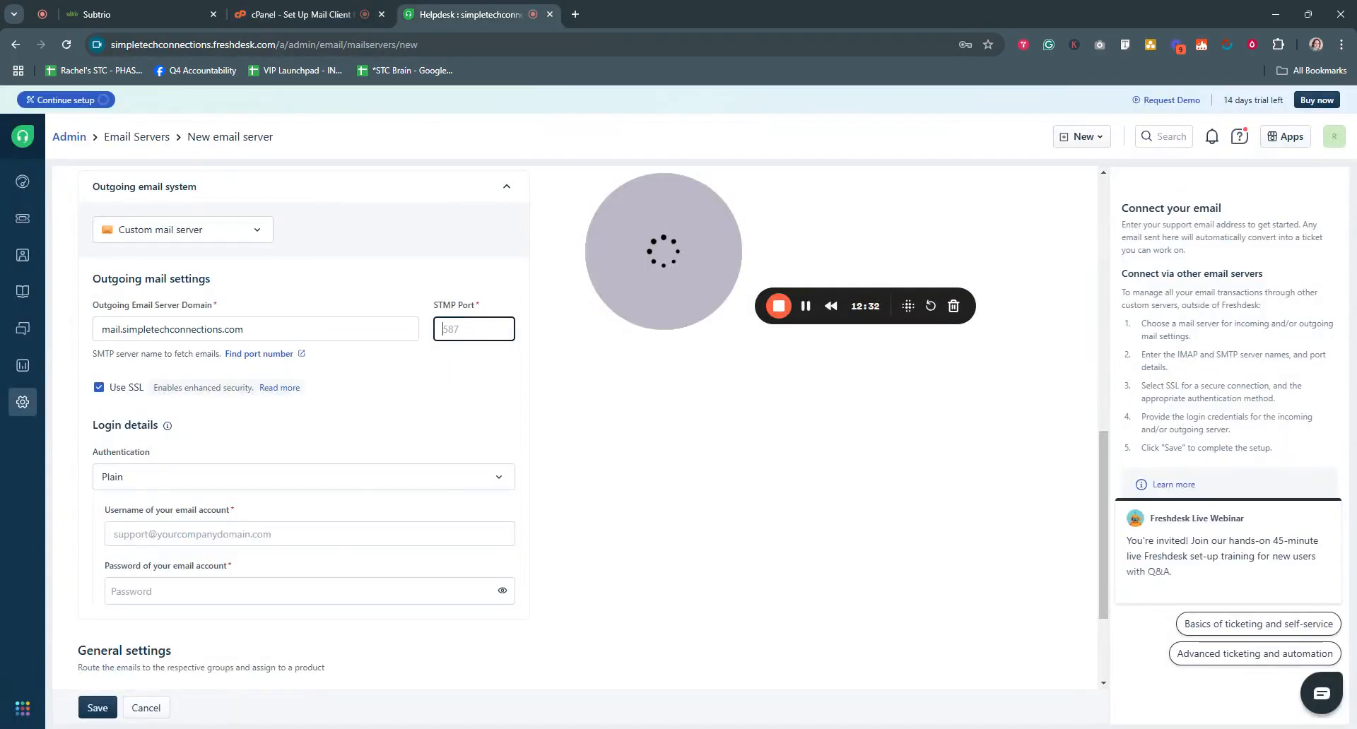
text(465)
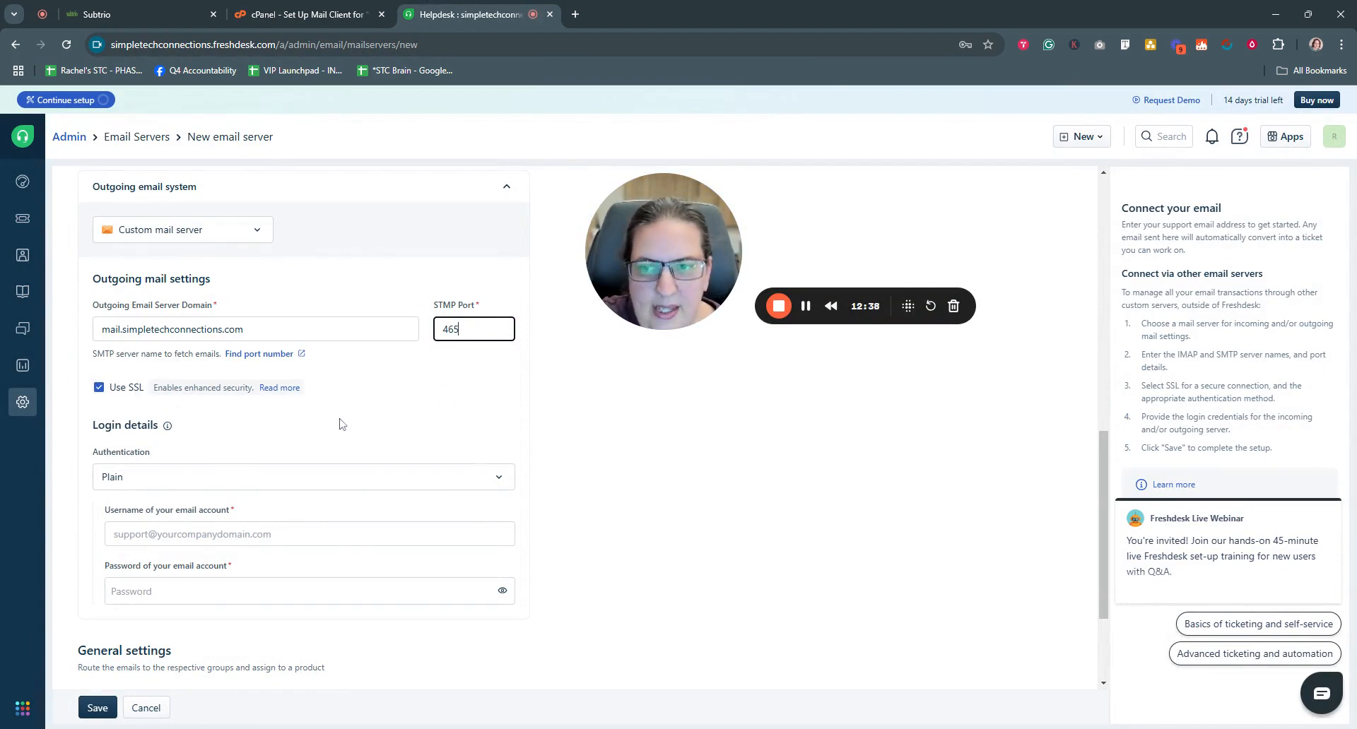
- Enter the support mailbox address as outgoing username and paste the account password
scroll(339, 424, down, 1)
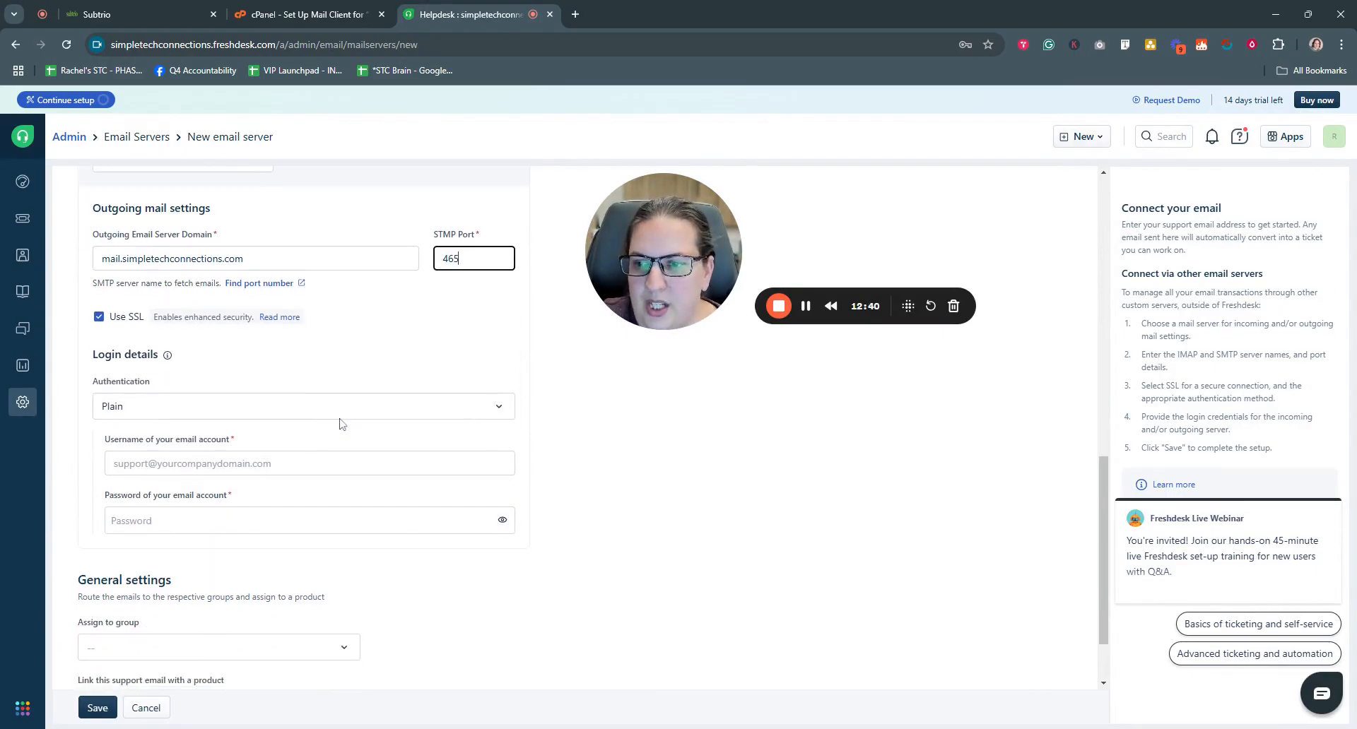
scroll(231, 440, down, 1)
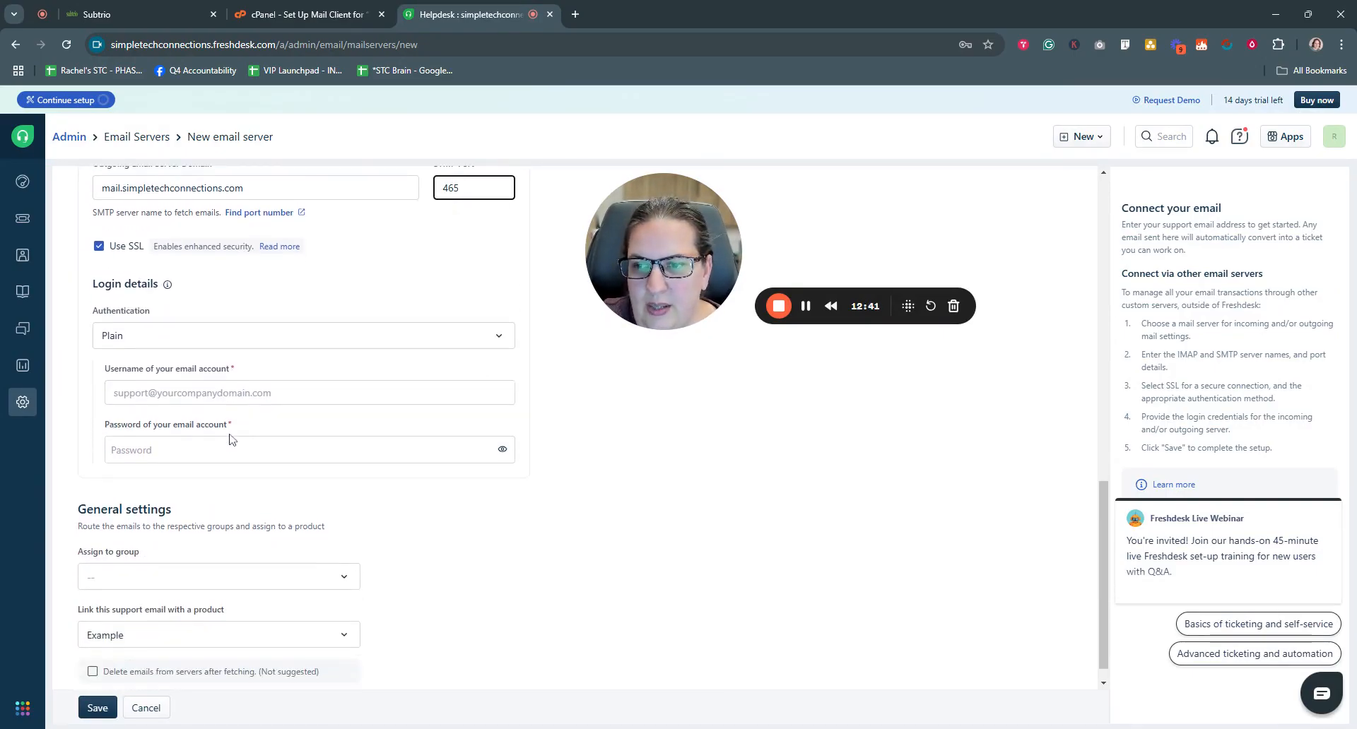
click(212, 393)
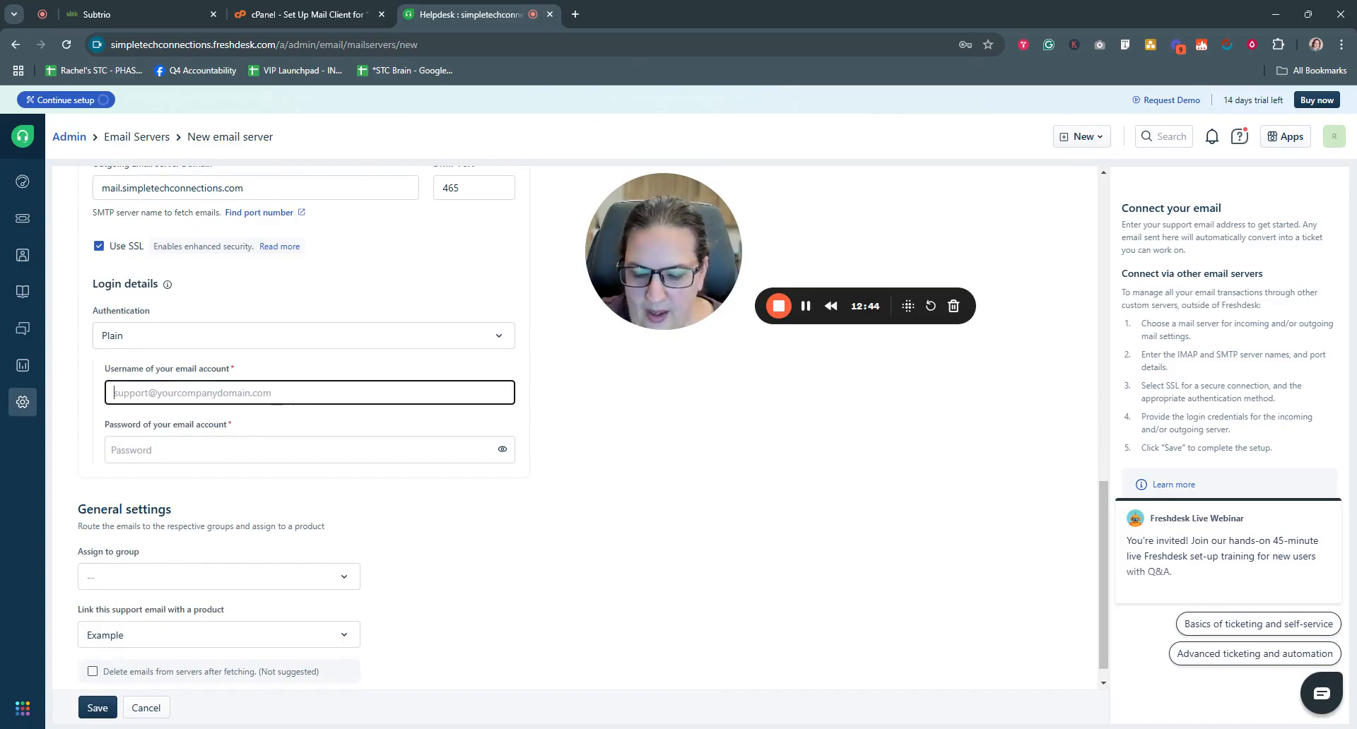
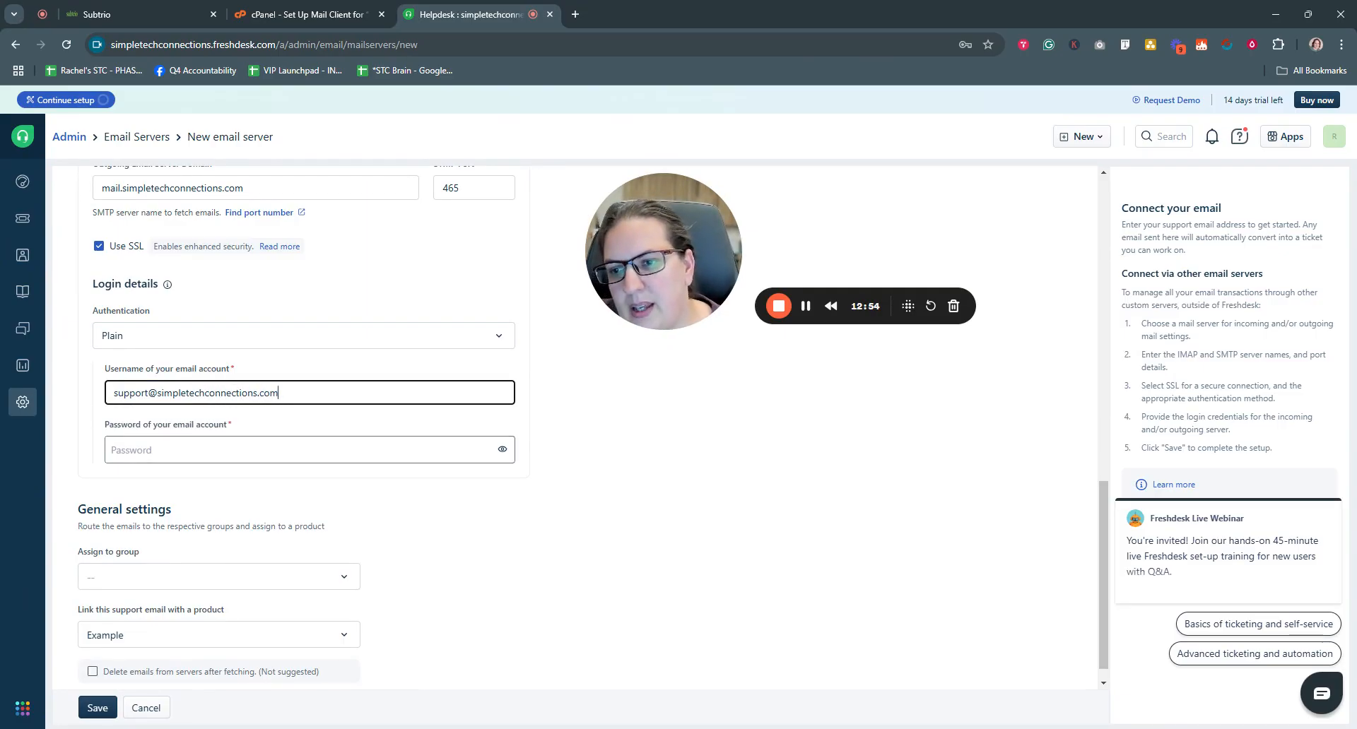
key(Tab)
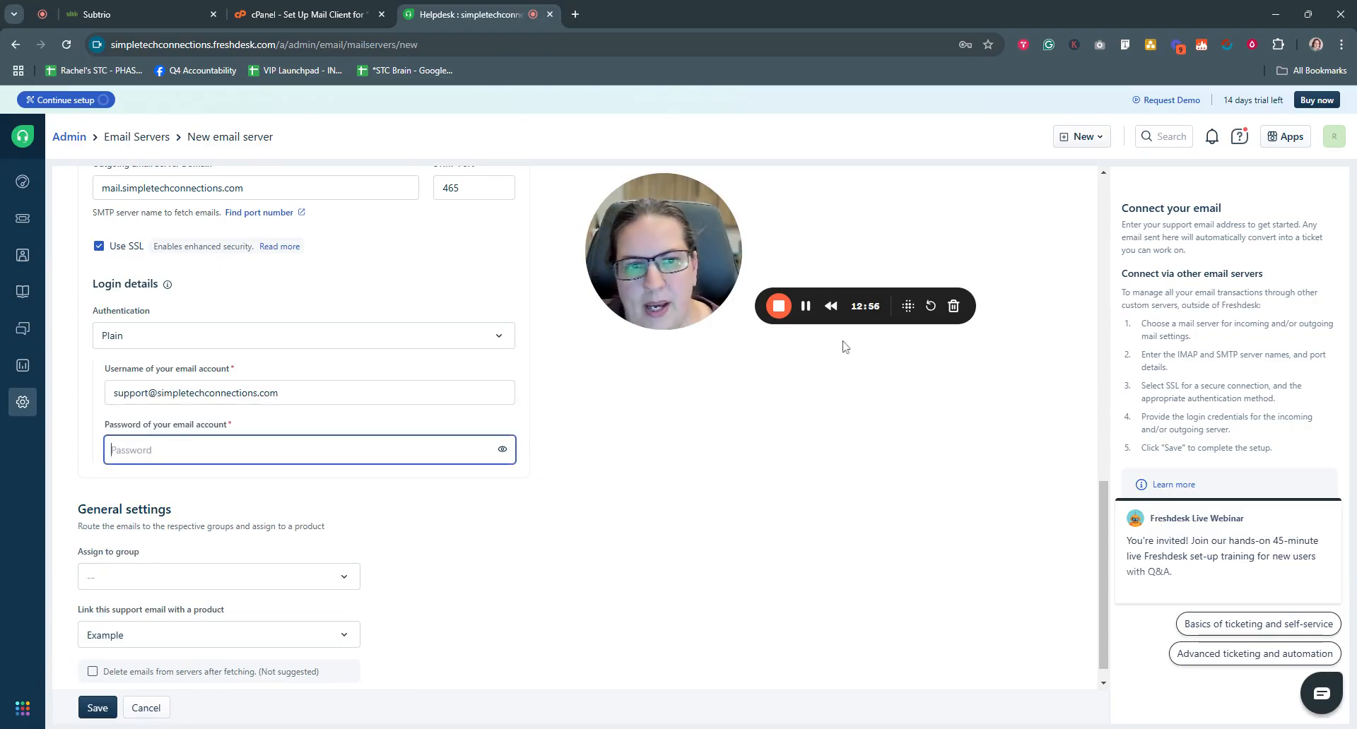
key(ctrl+v)
scroll(454, 532, down, 1)
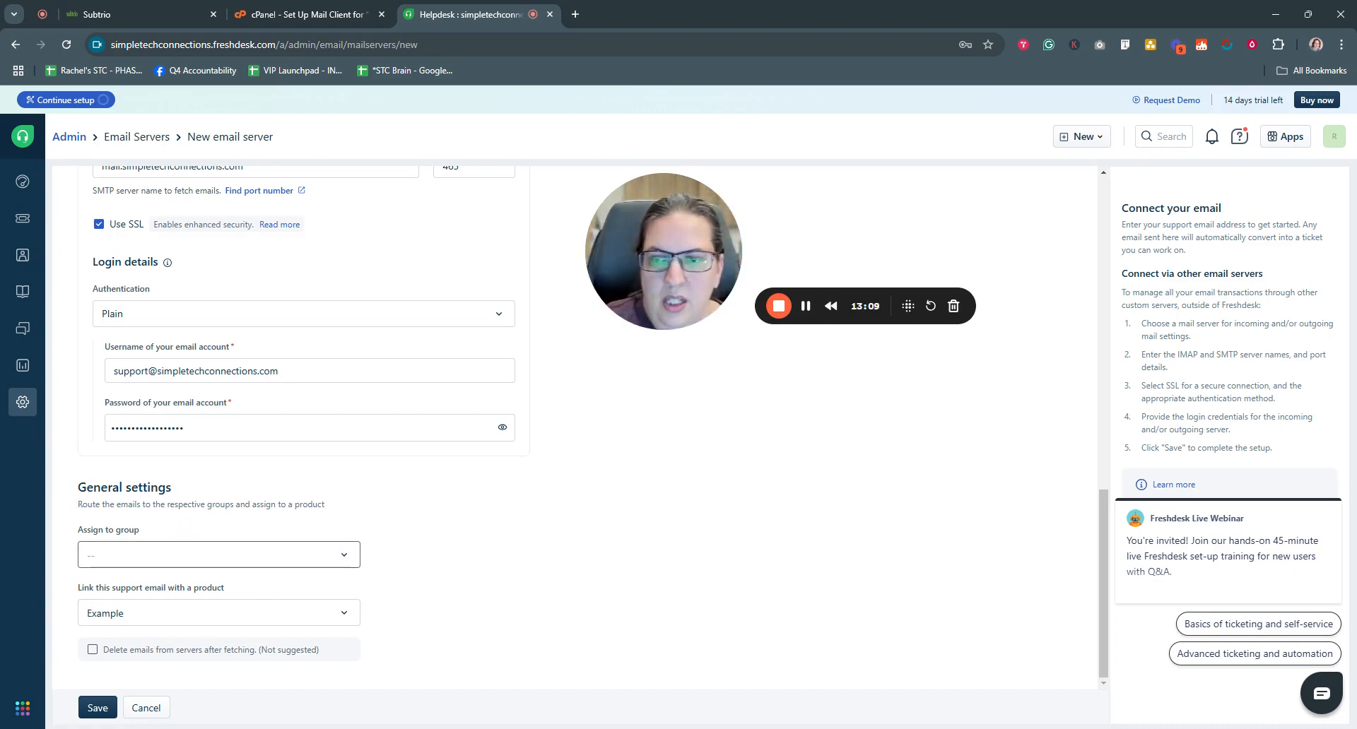
- Review the Assign to group options and save the new support email server
click(345, 555)
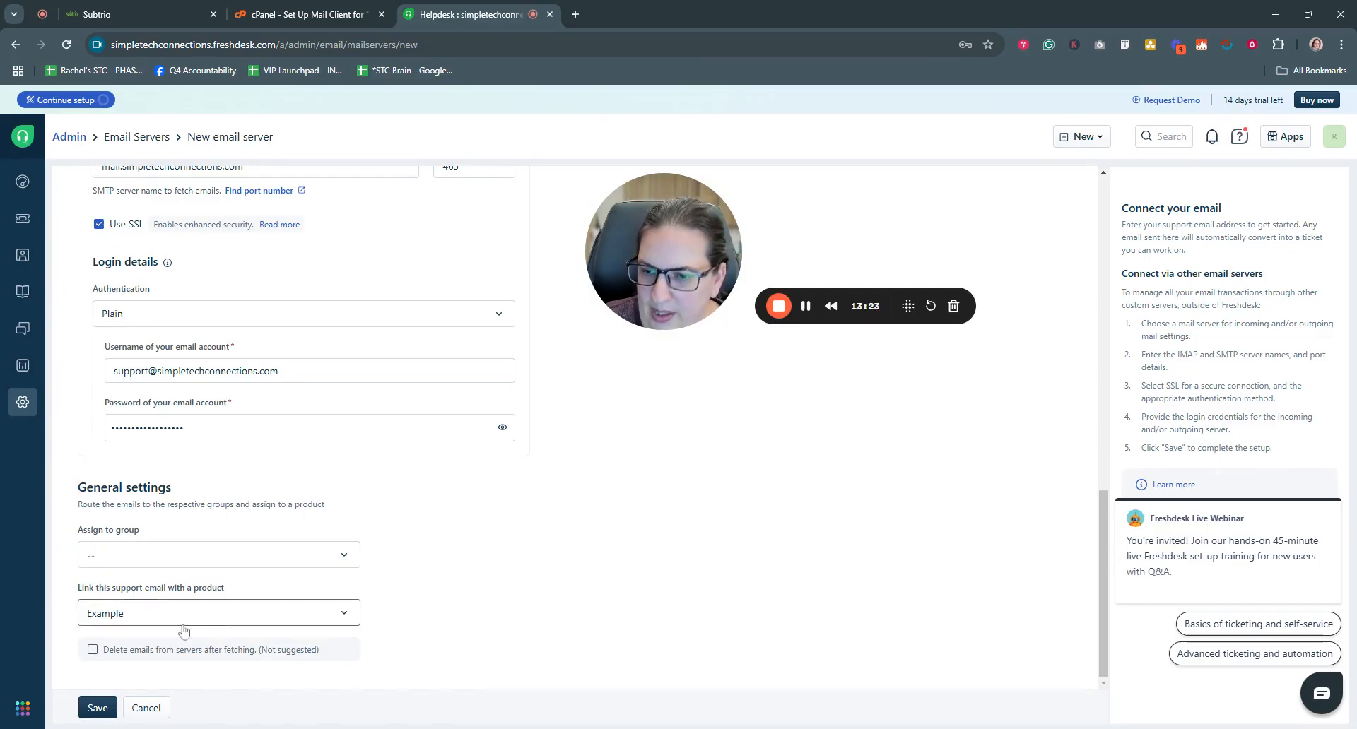
click(99, 708)
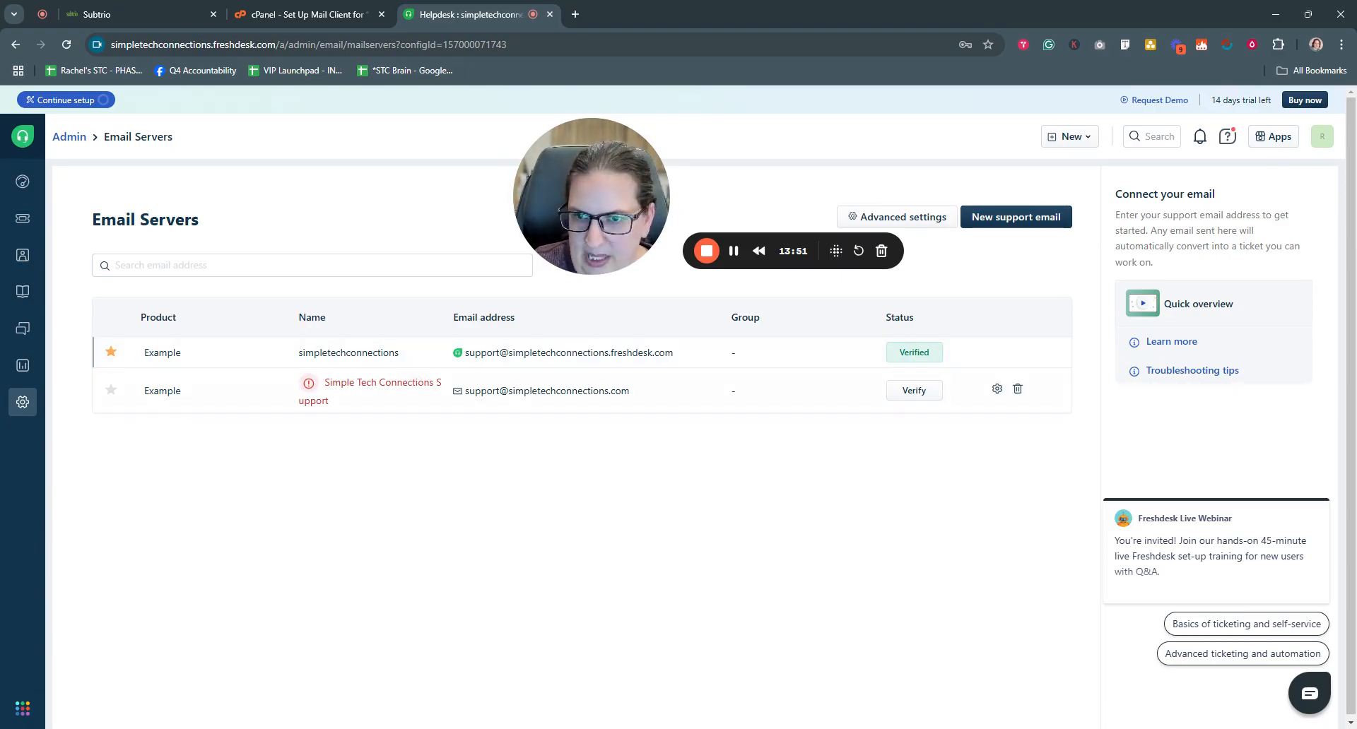
mouse_move(310, 387)
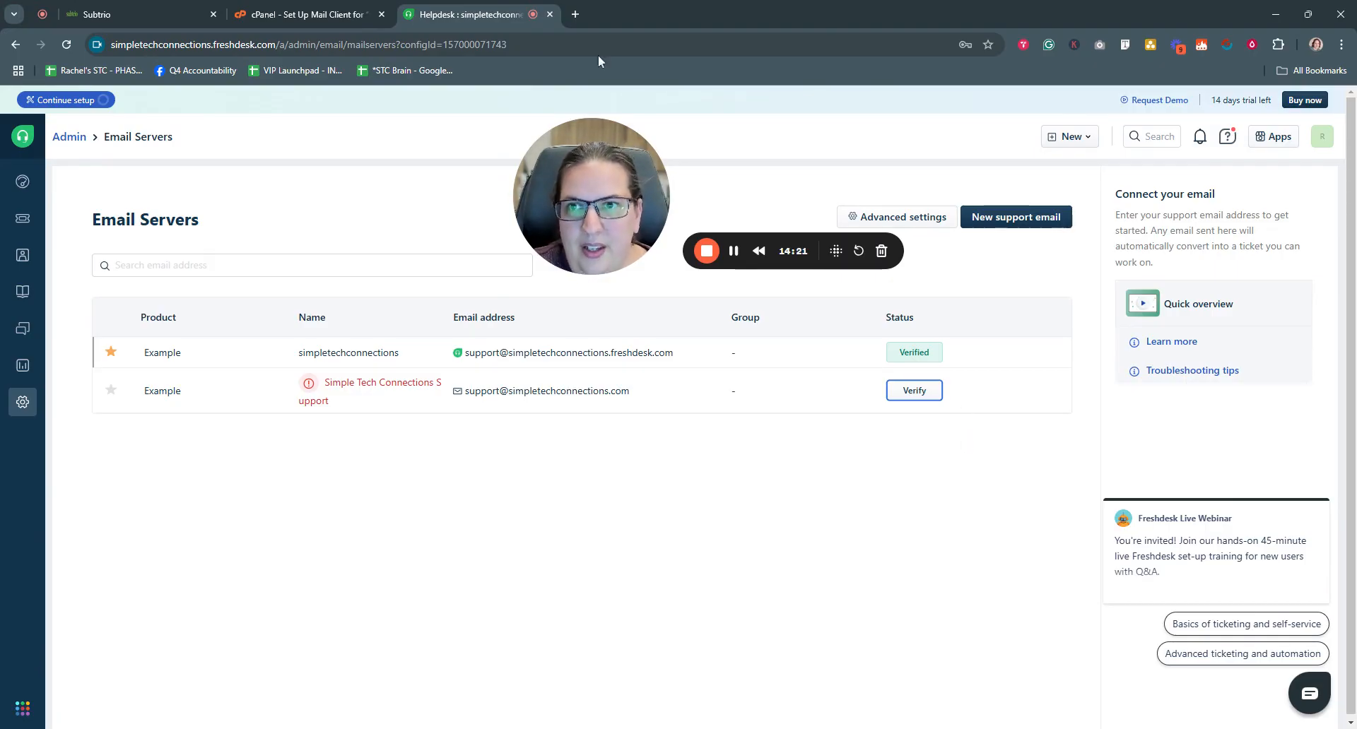
click(286, 17)
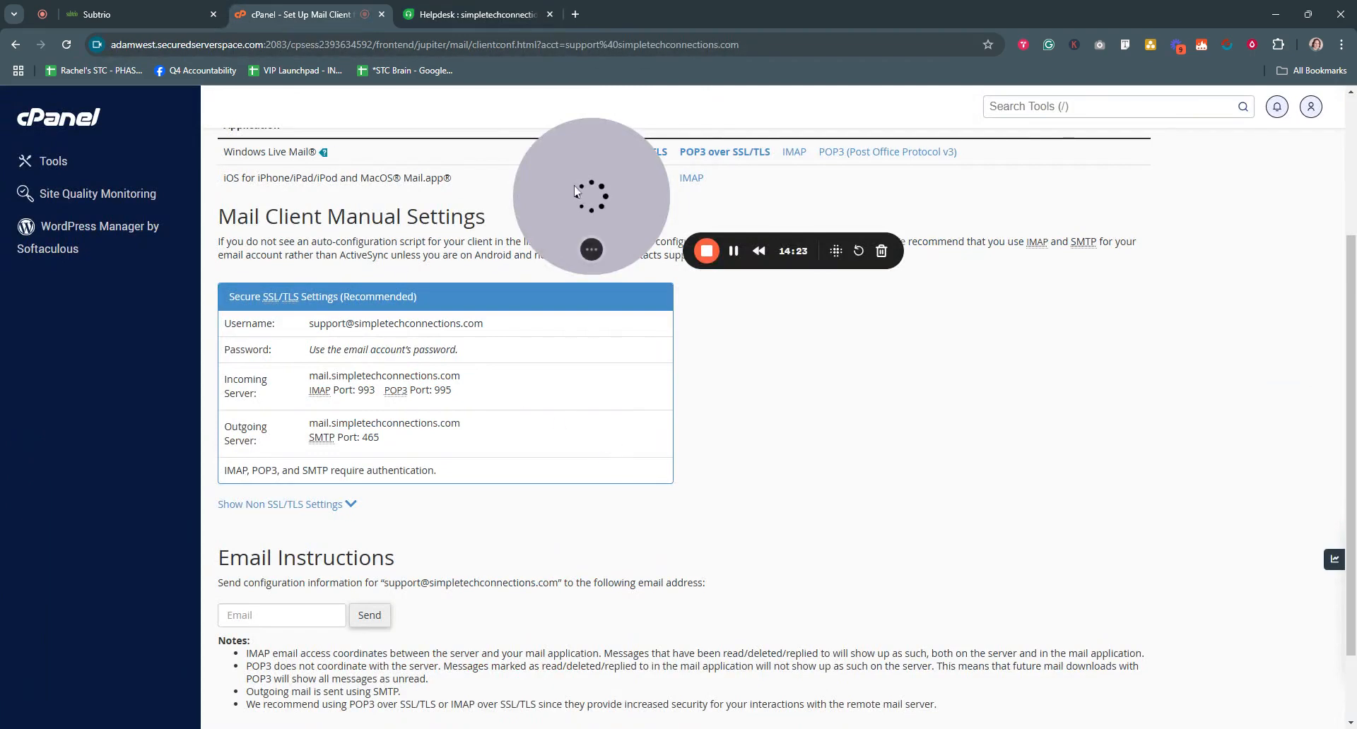
- Use Check Email on the support account row in cPanel Email Accounts to launch webmail
scroll(497, 445, up, 3)
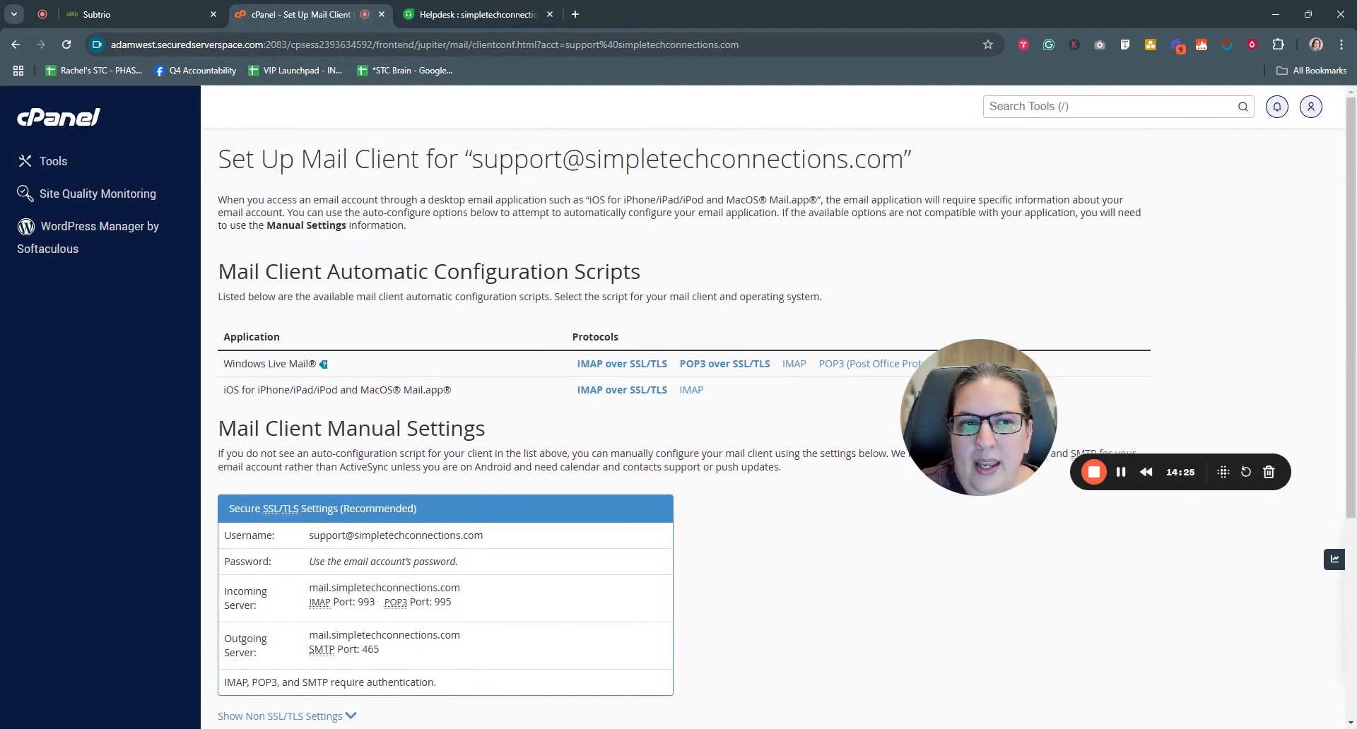
click(16, 45)
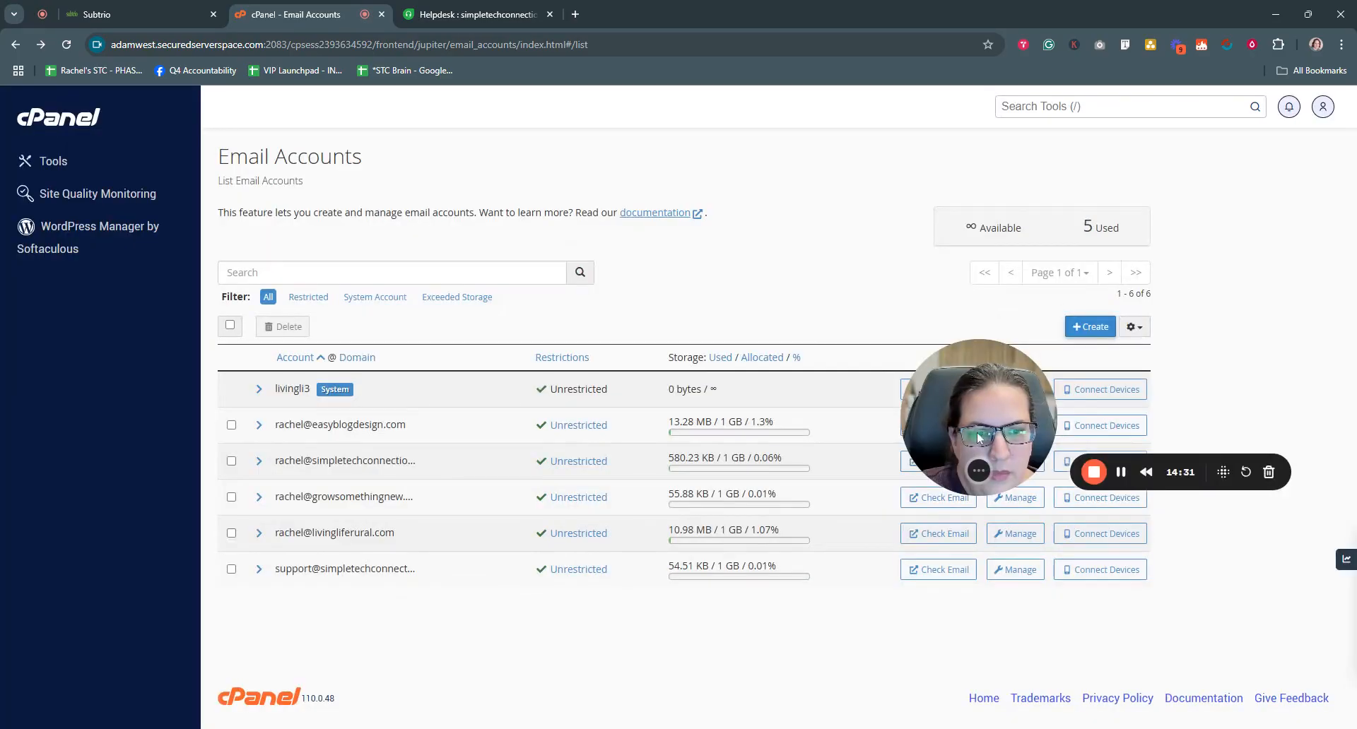
drag(979, 438, 900, 205)
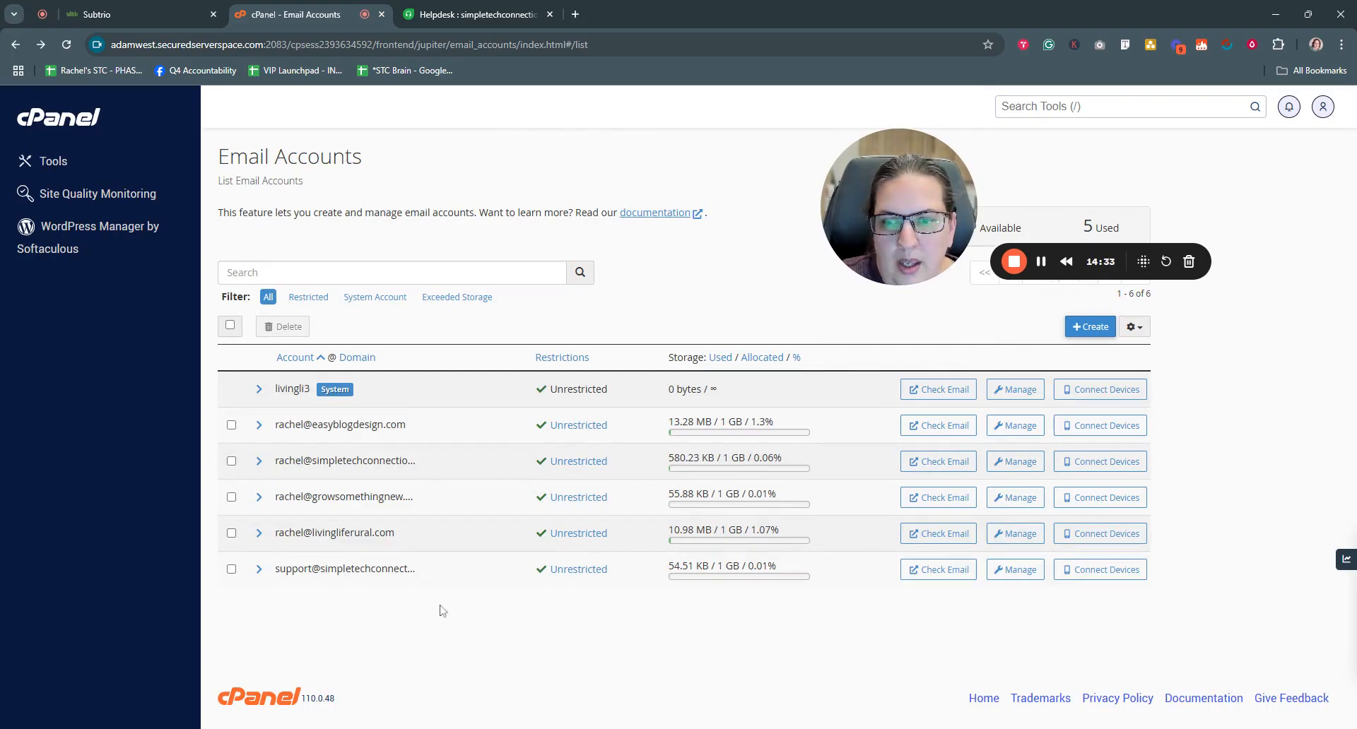
click(943, 570)
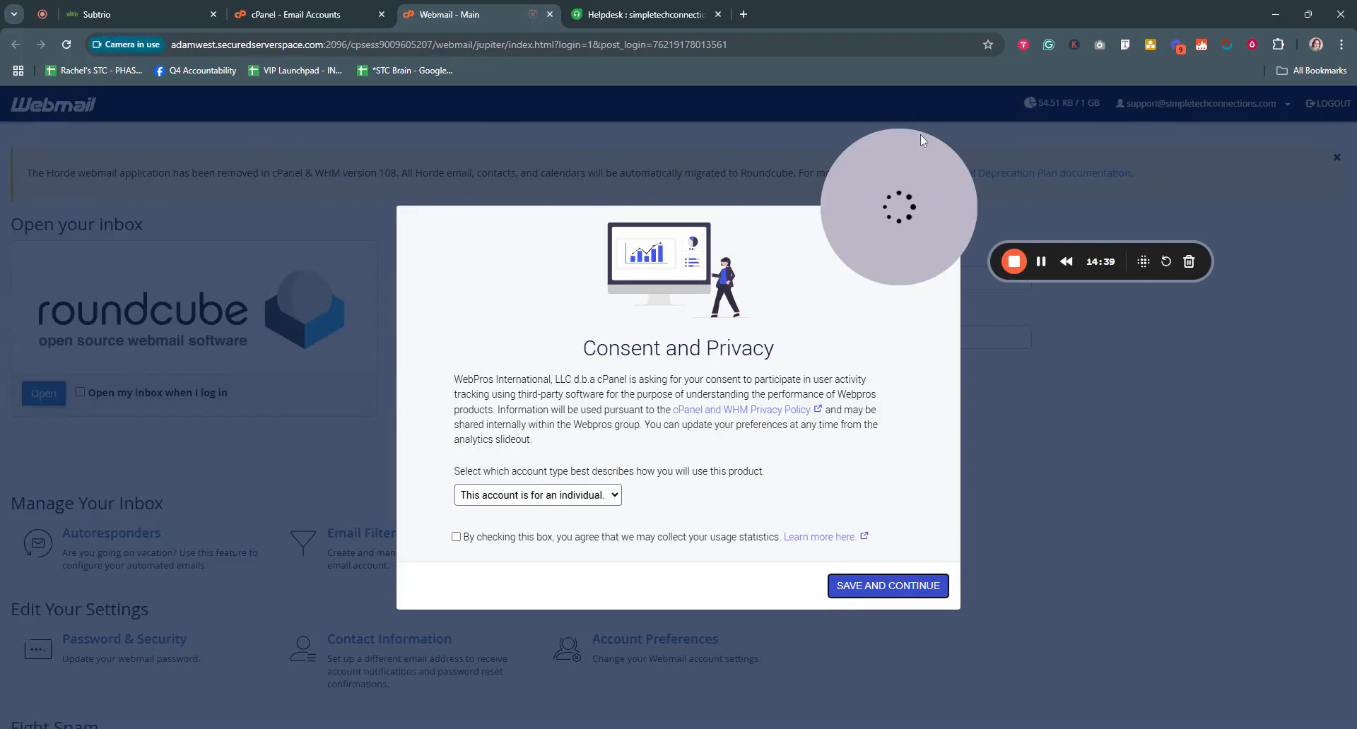
- Save the Consent and Privacy choice and open the inbox in Roundcube
click(887, 589)
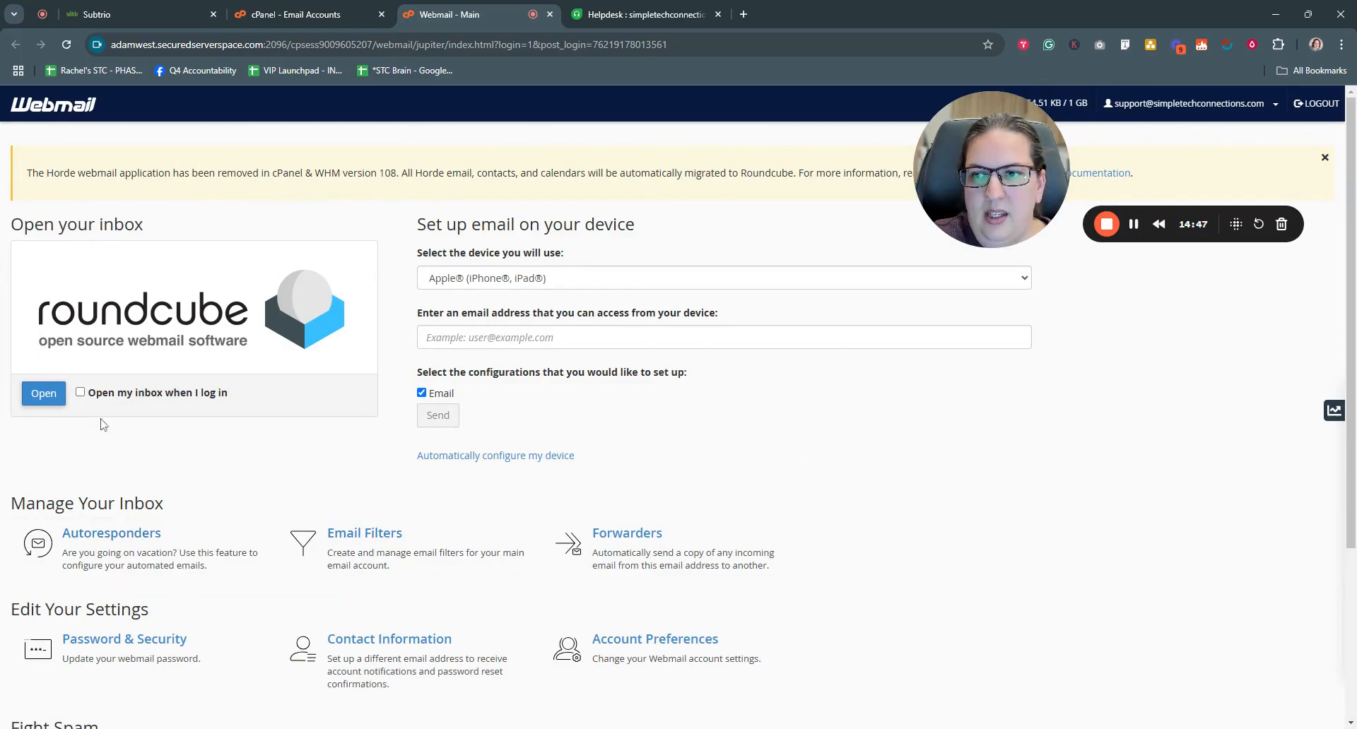
click(43, 393)
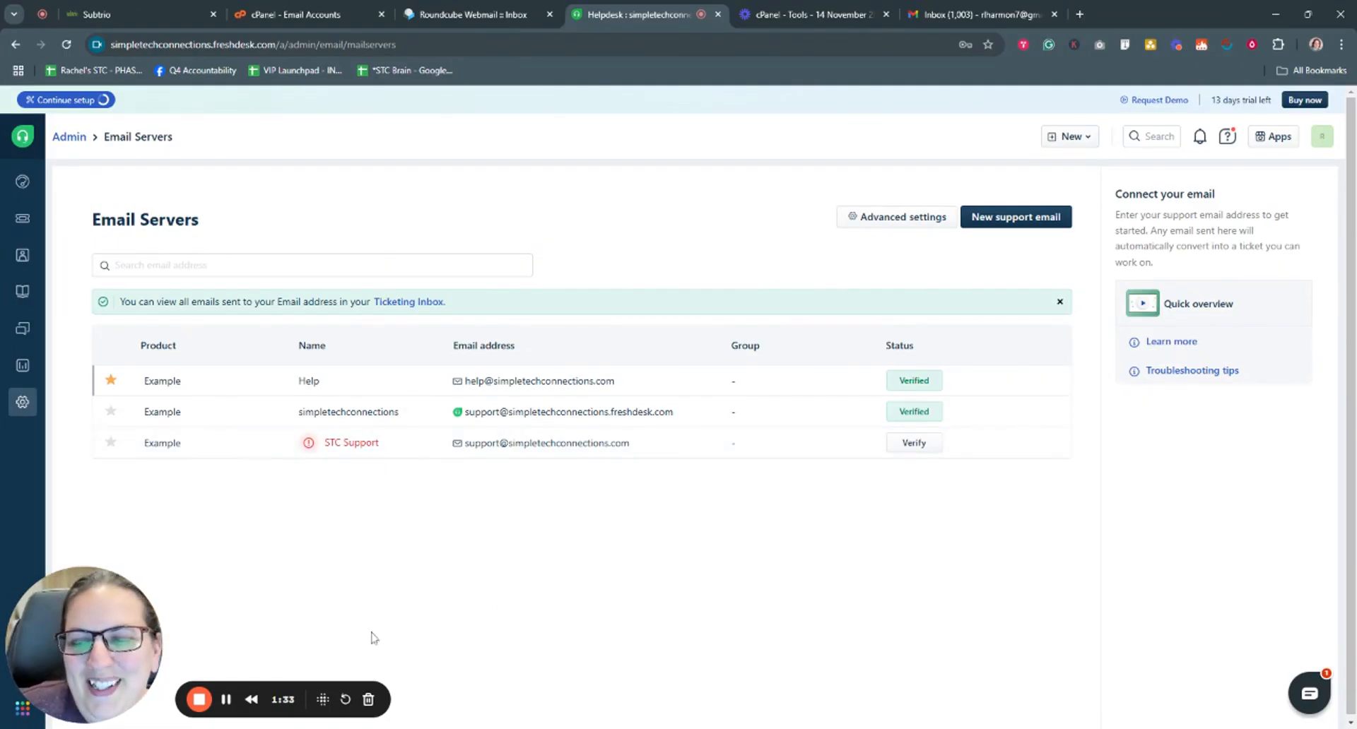
- Resend verification for the STC Support email server and view the activation email in Roundcube
click(227, 704)
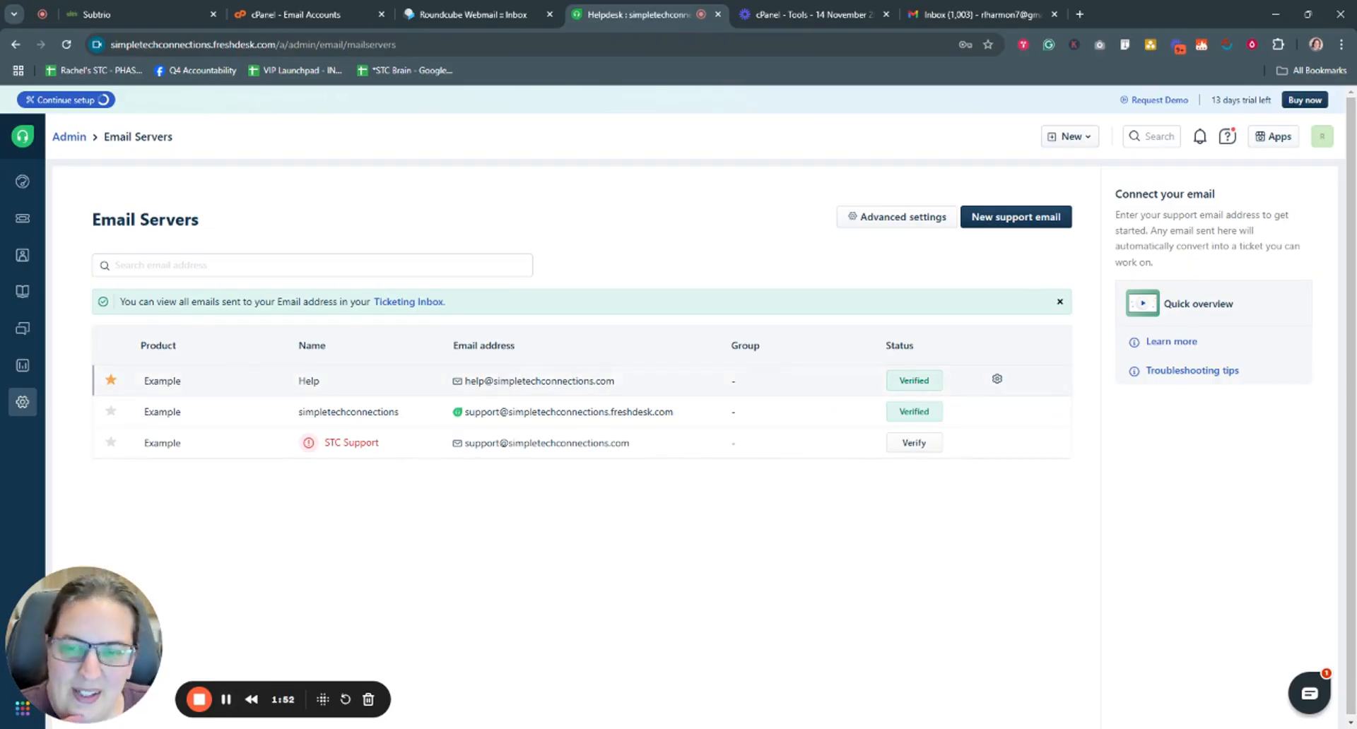
click(227, 701)
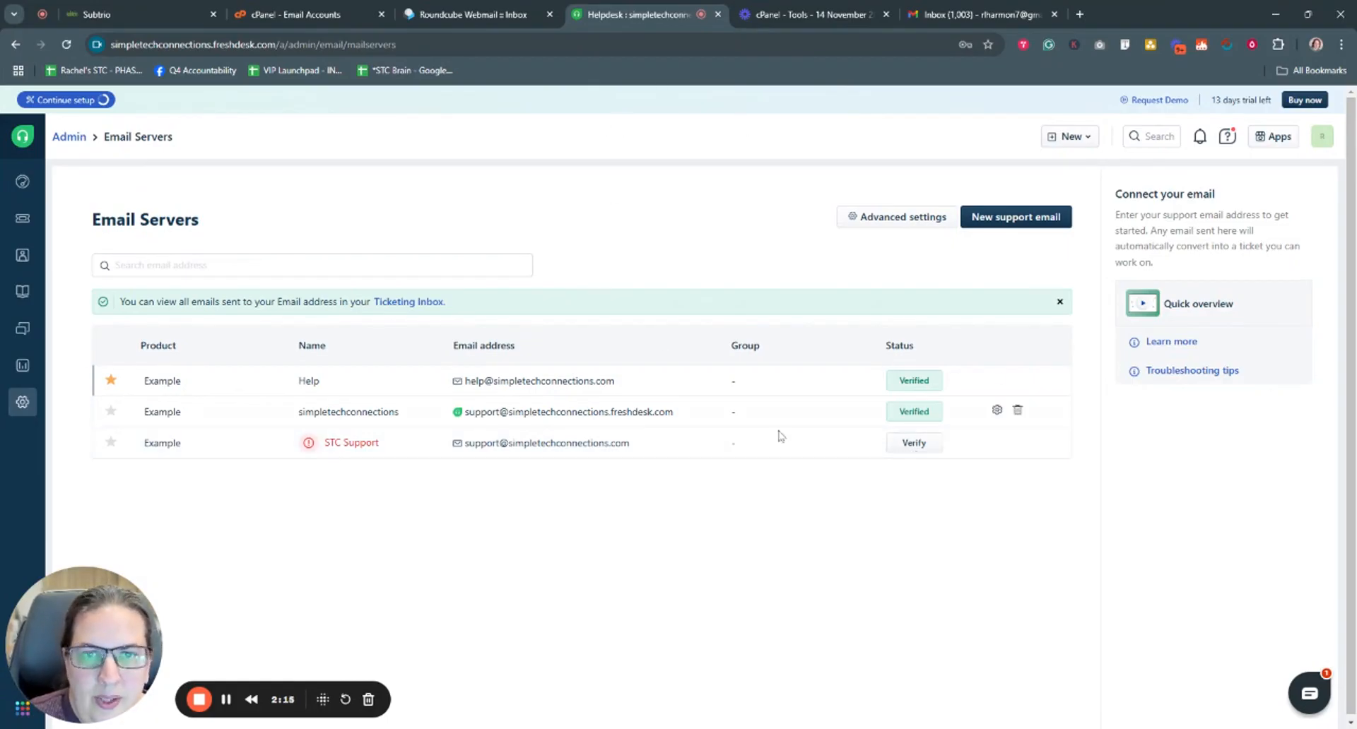
click(915, 443)
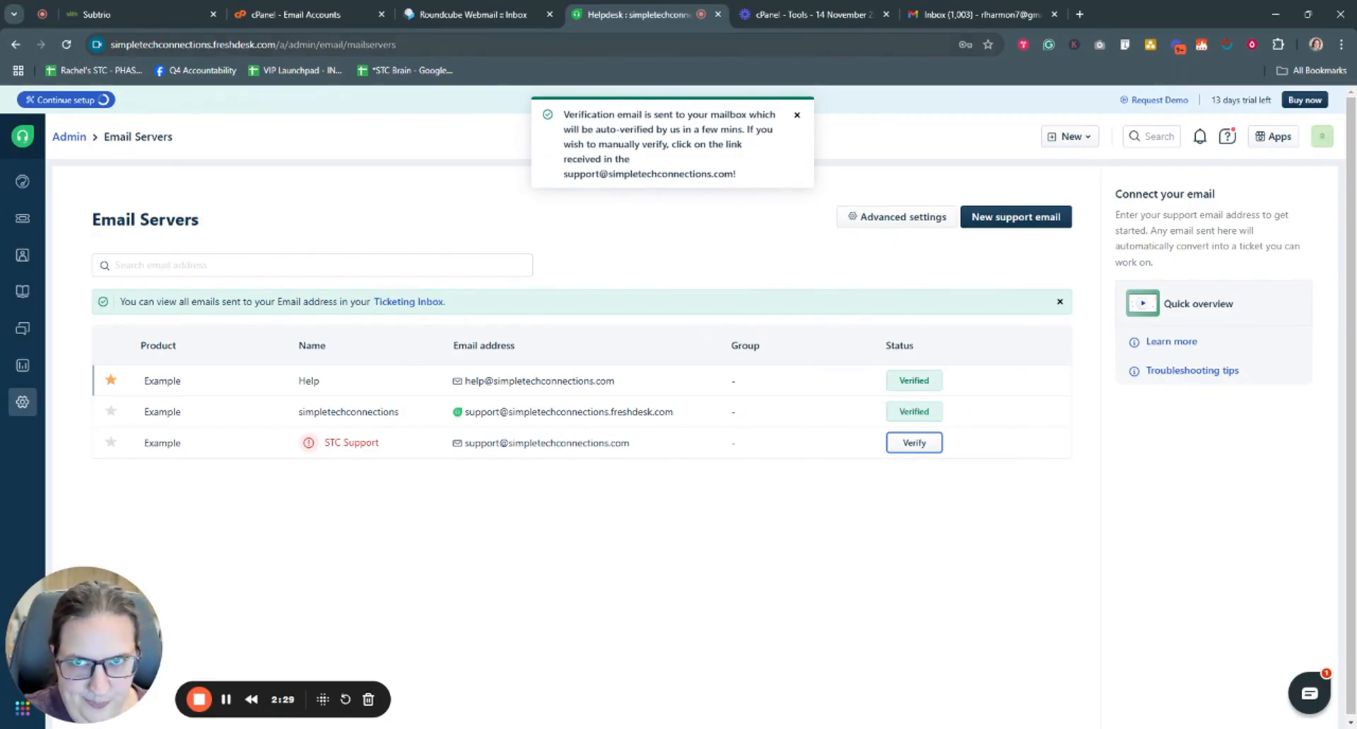
click(470, 14)
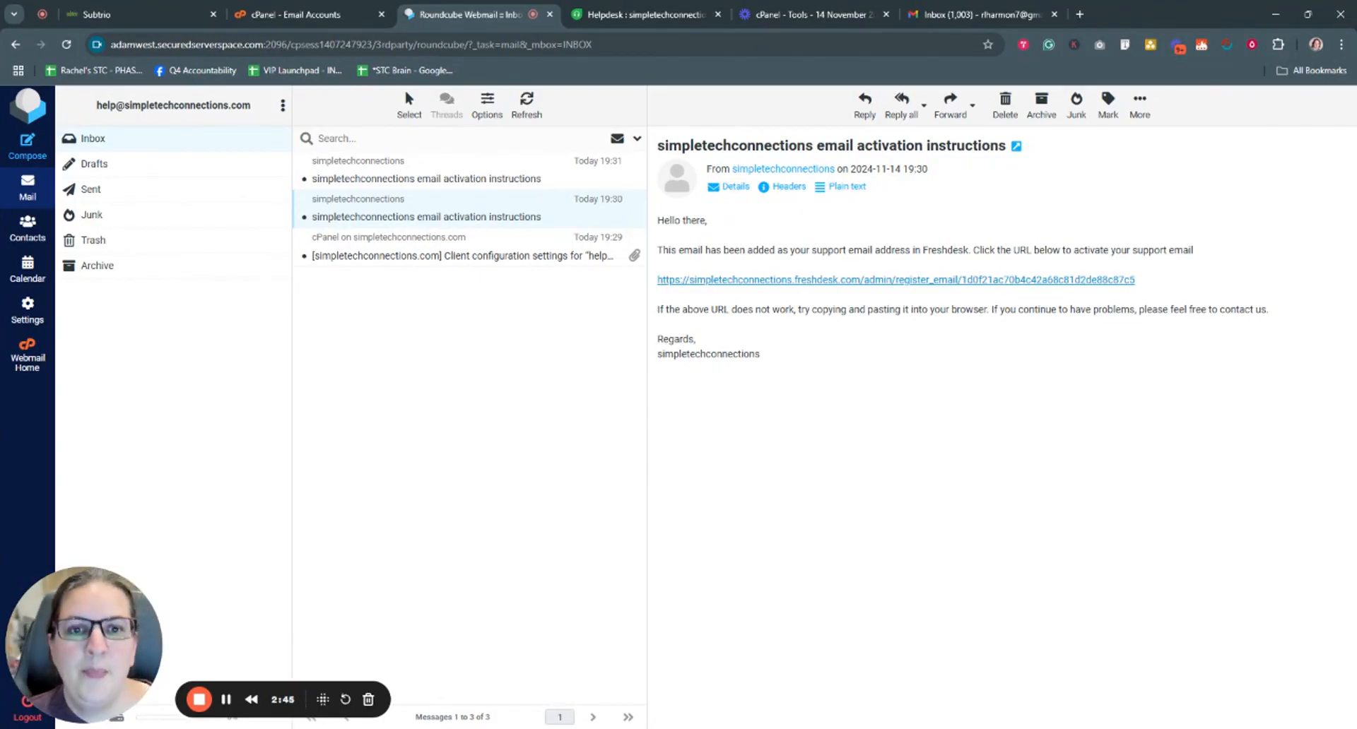
- Return to Freshdesk's Email Servers page, where the Help address now shows Verified
click(622, 14)
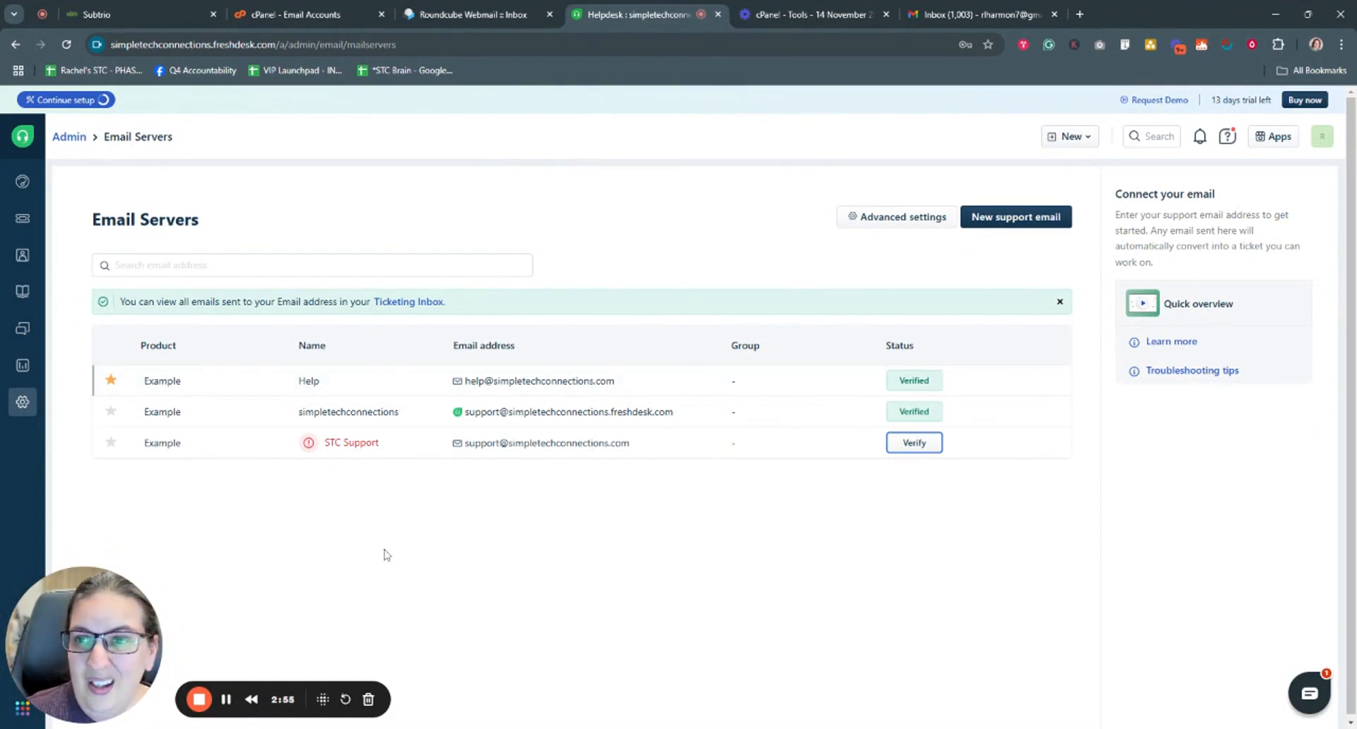
- Check the Email Servers settings under Admin, then view the four new tickets in All tickets
click(21, 221)
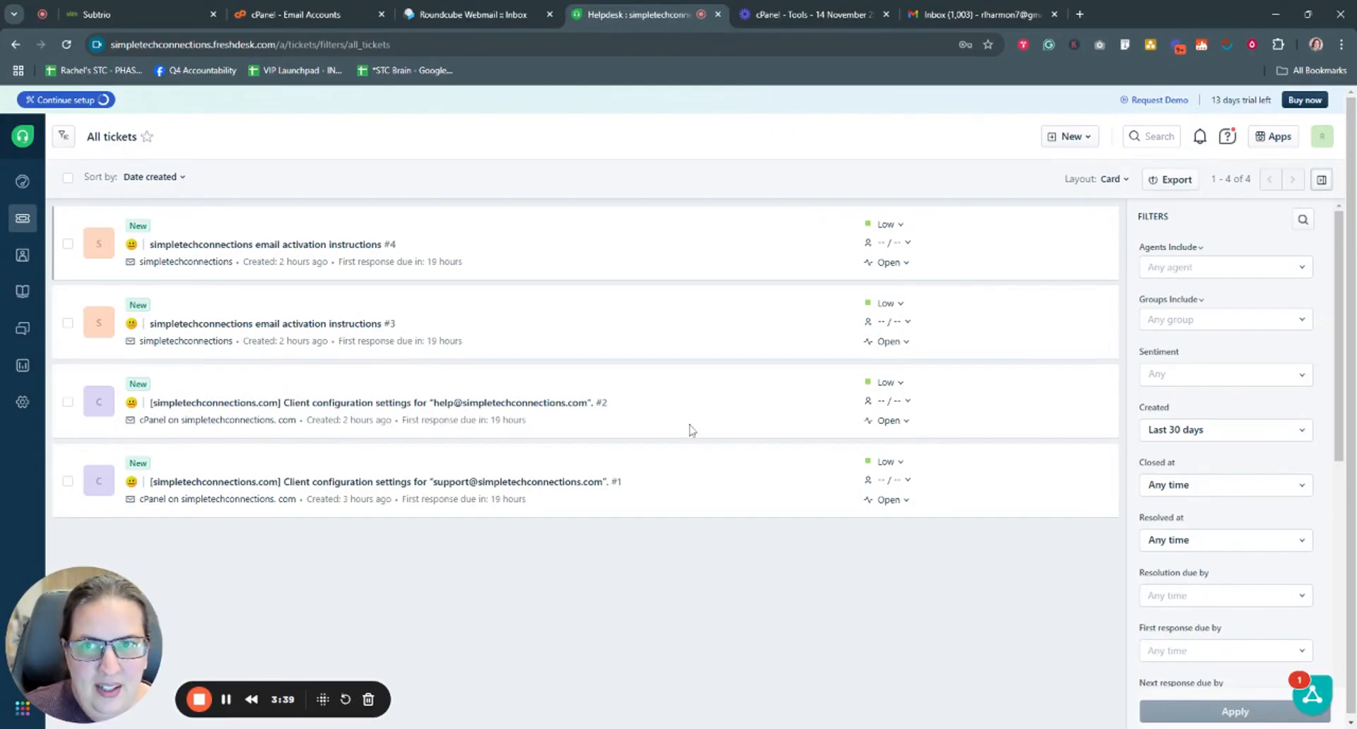
click(22, 401)
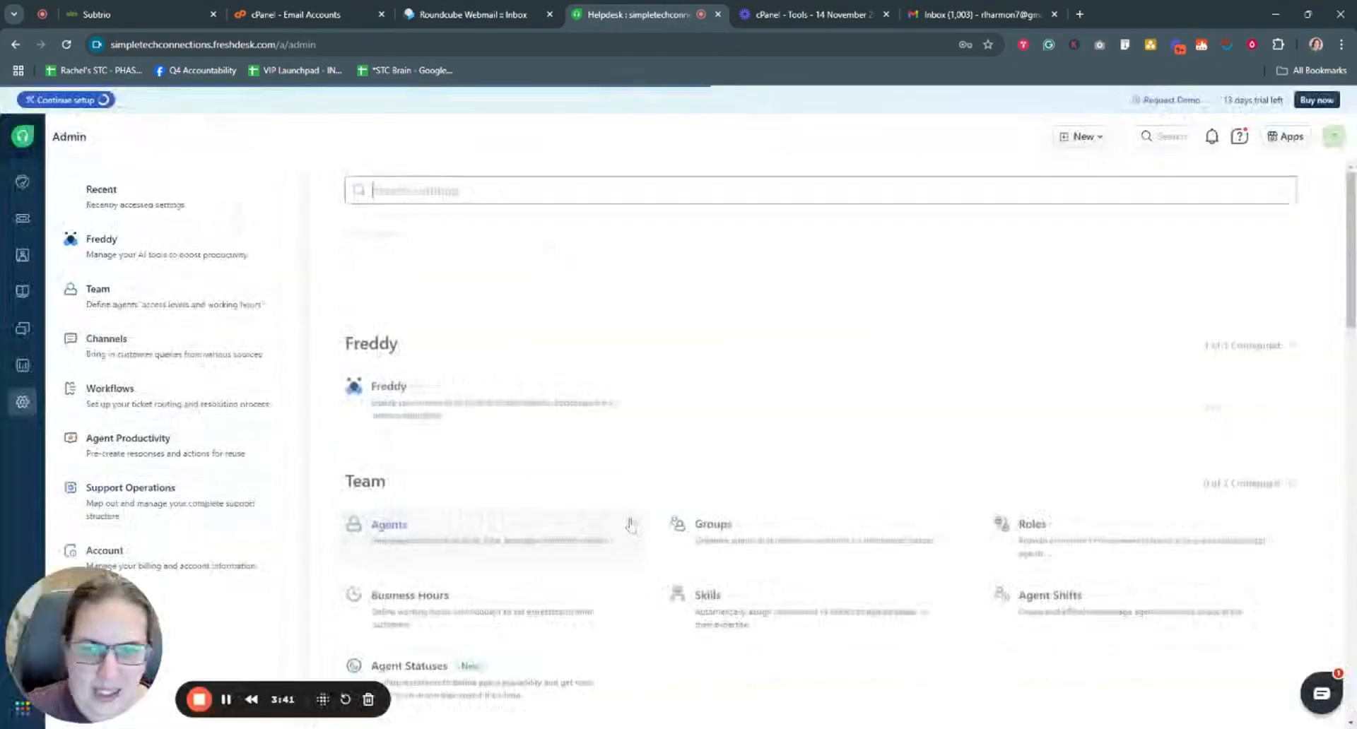
scroll(784, 634, down, 4)
click(762, 544)
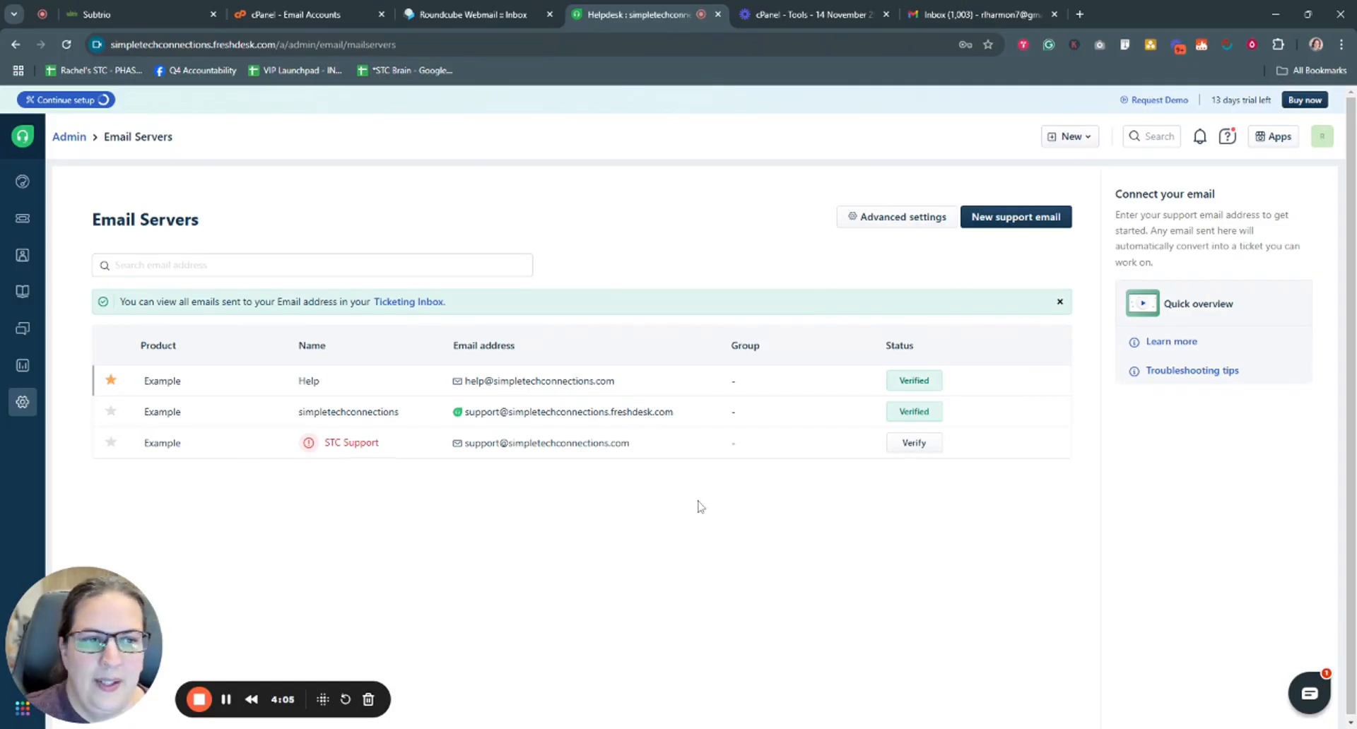
click(23, 222)
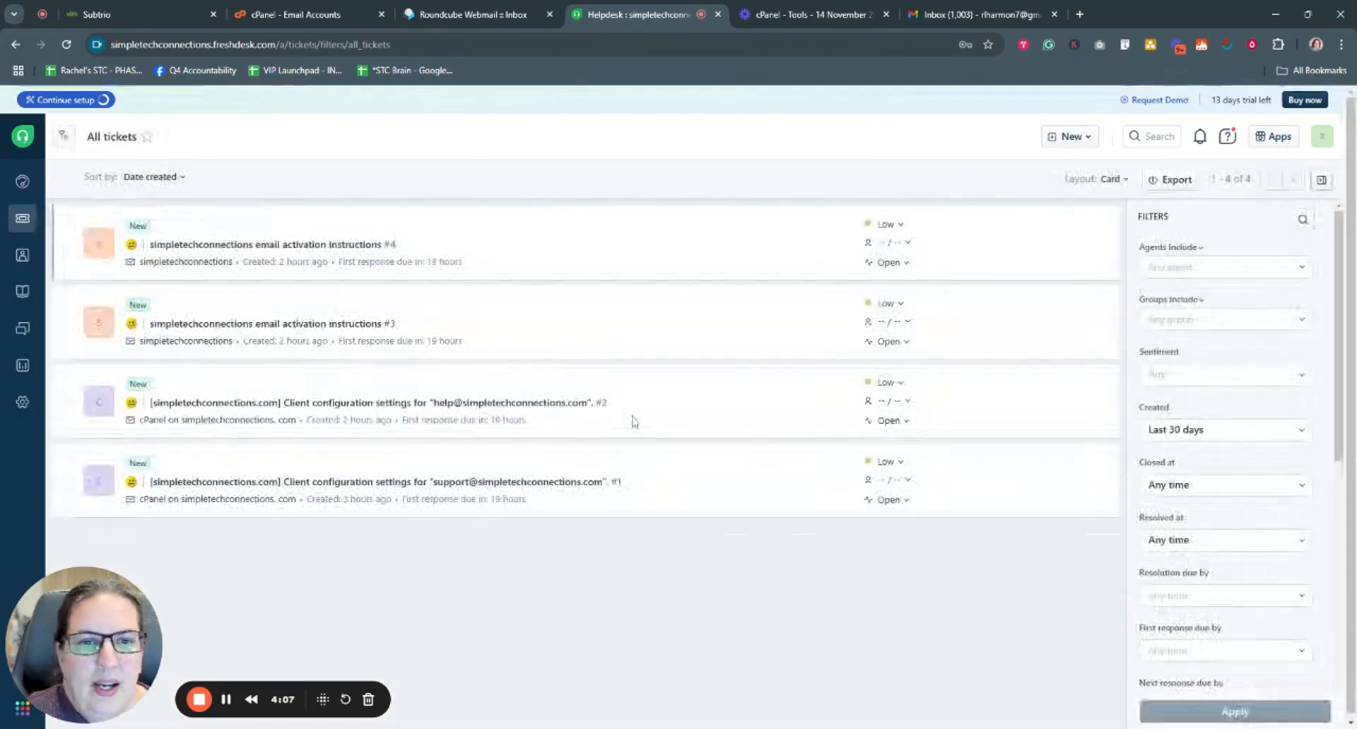
- Open ticket #4 and read the activation email
click(267, 243)
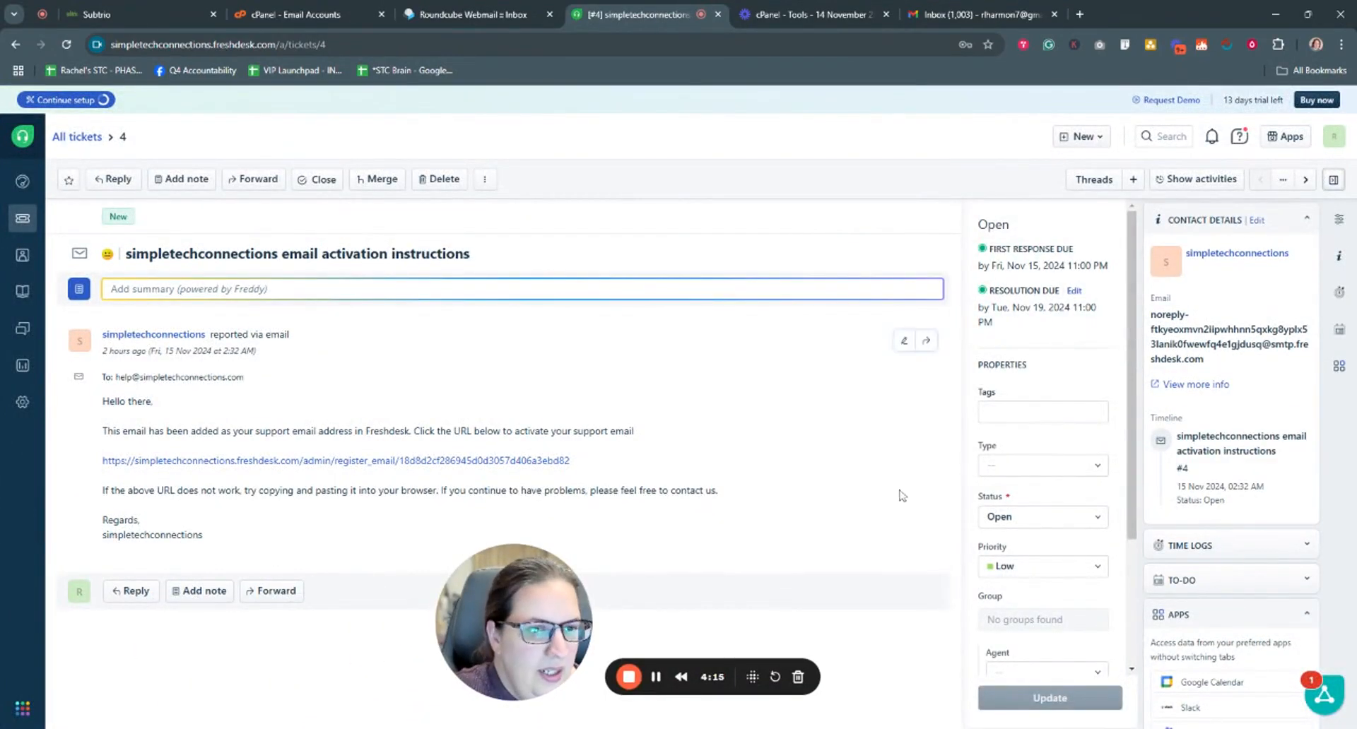
scroll(1042, 495, down, 2)
scroll(1036, 484, up, 2)
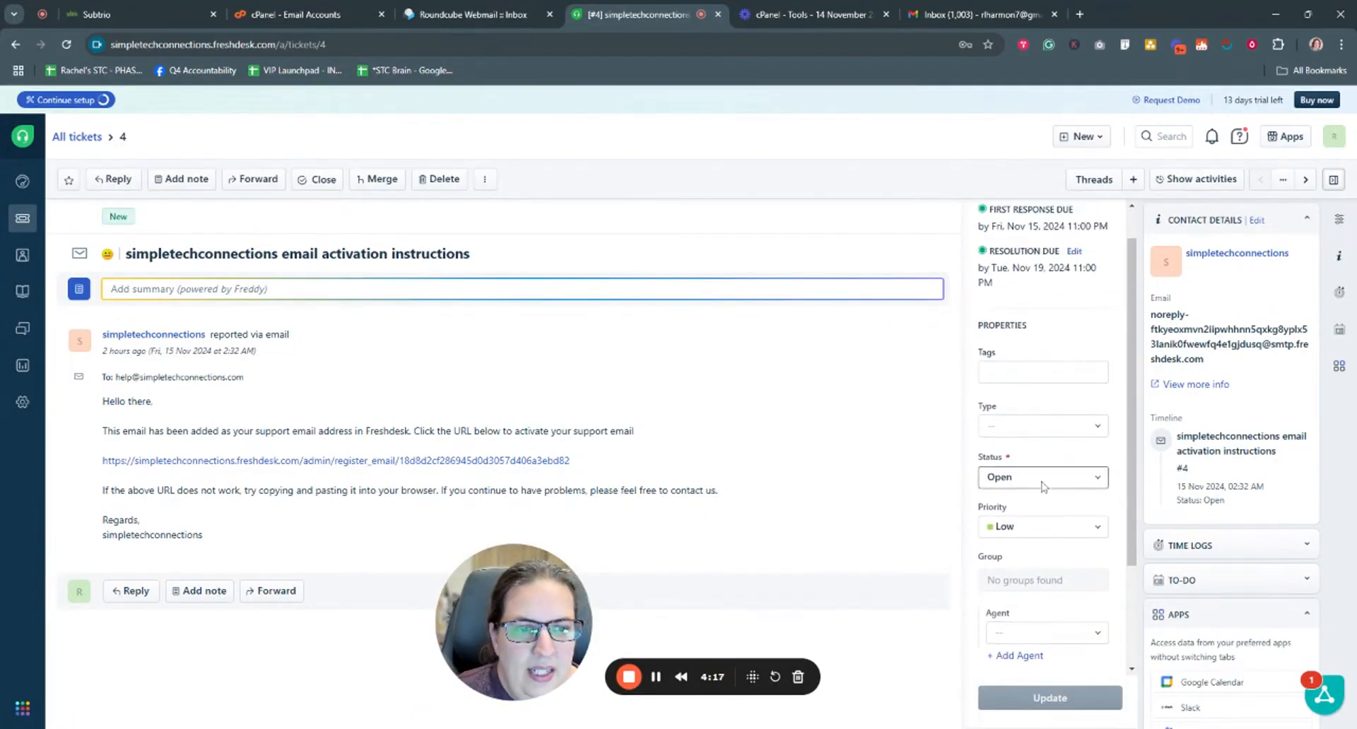
- Check ticket #4's Status and Priority, leaving them Open and Low, then return to Subtrio
click(1044, 478)
click(933, 470)
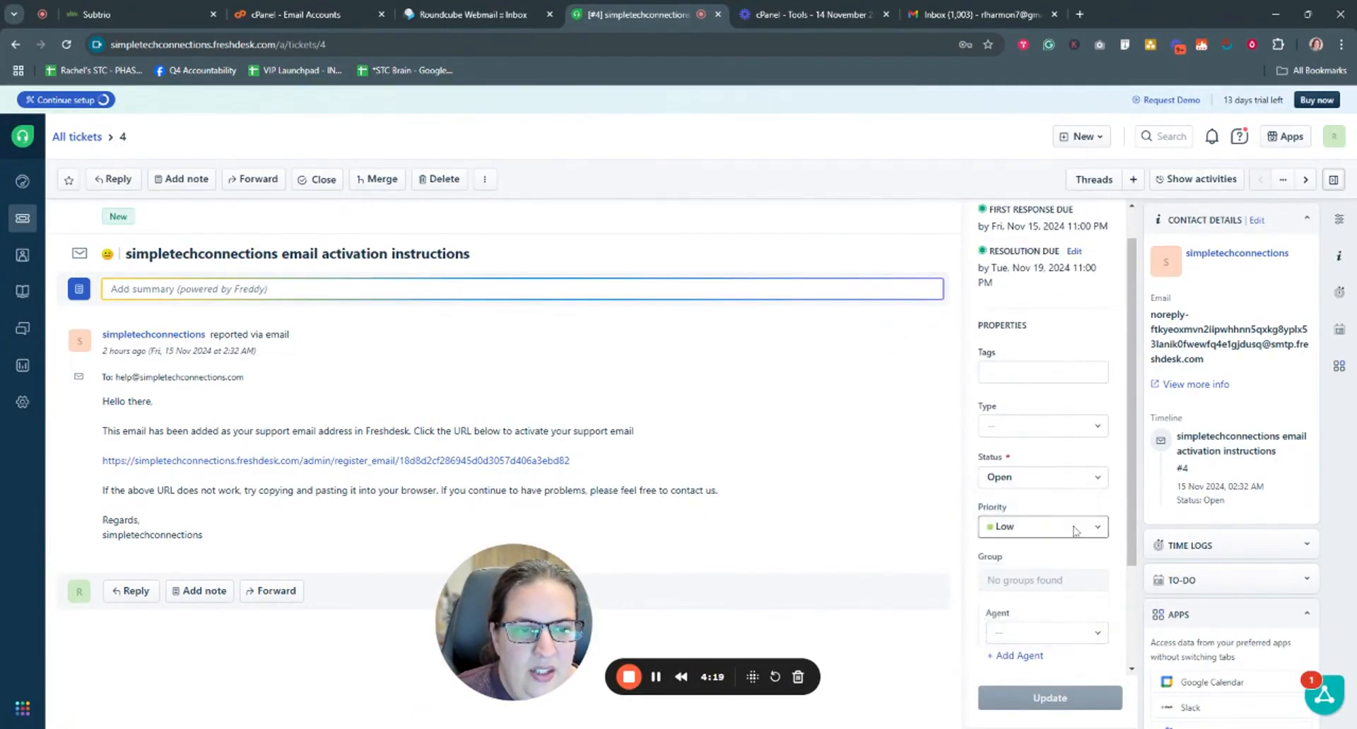
click(1074, 531)
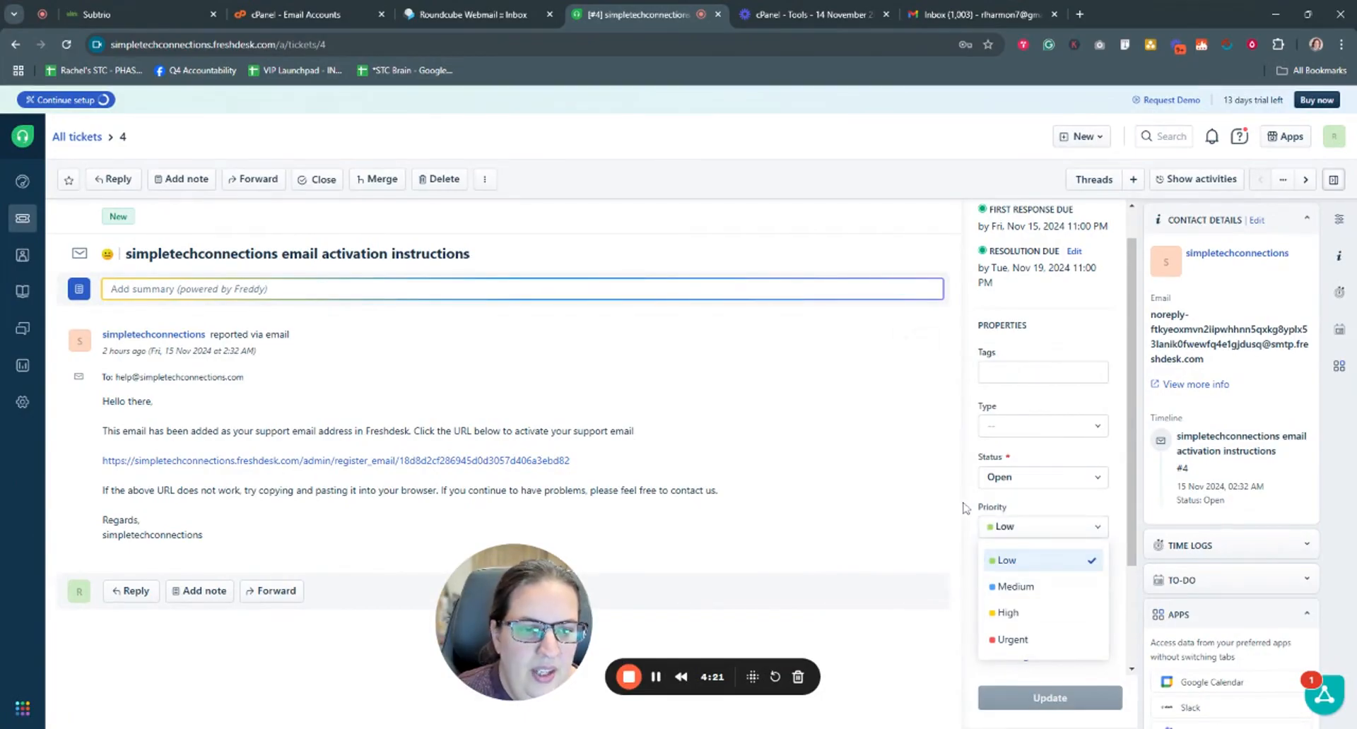
click(895, 555)
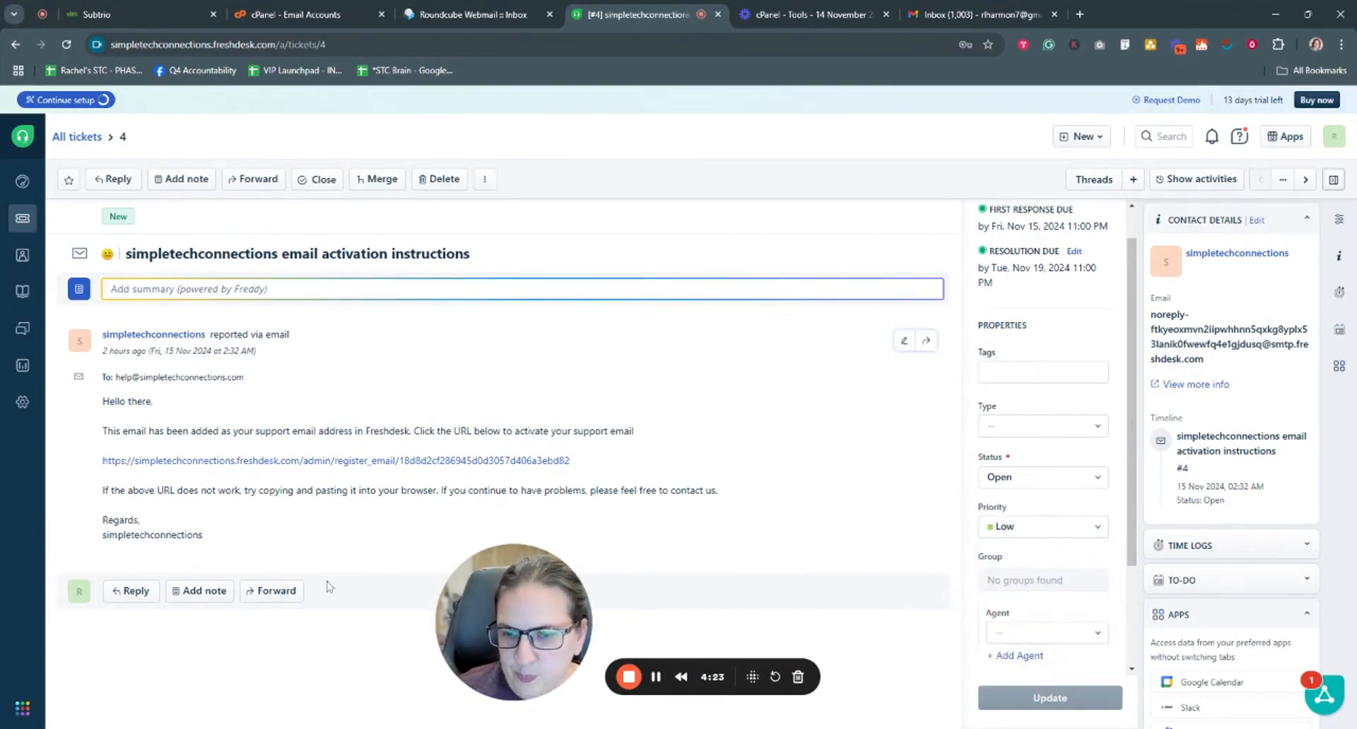
drag(509, 611, 130, 630)
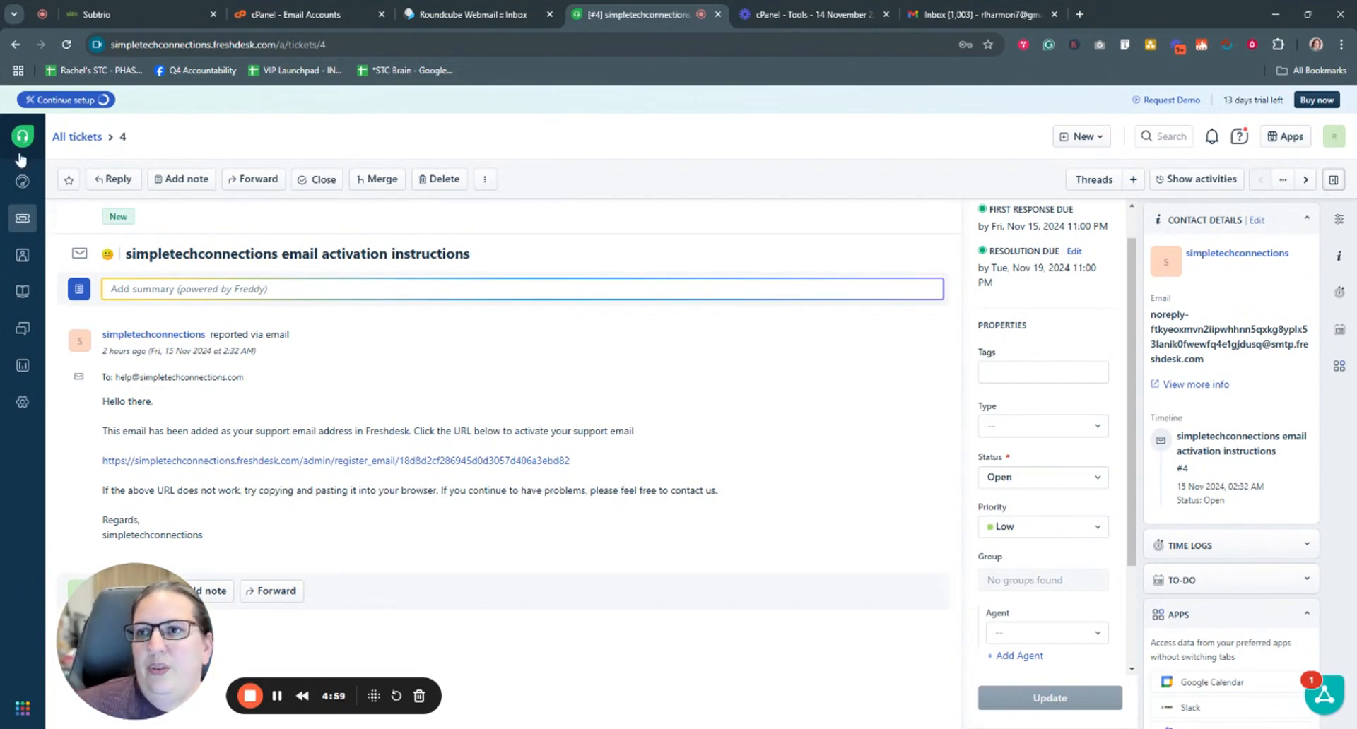
click(121, 23)
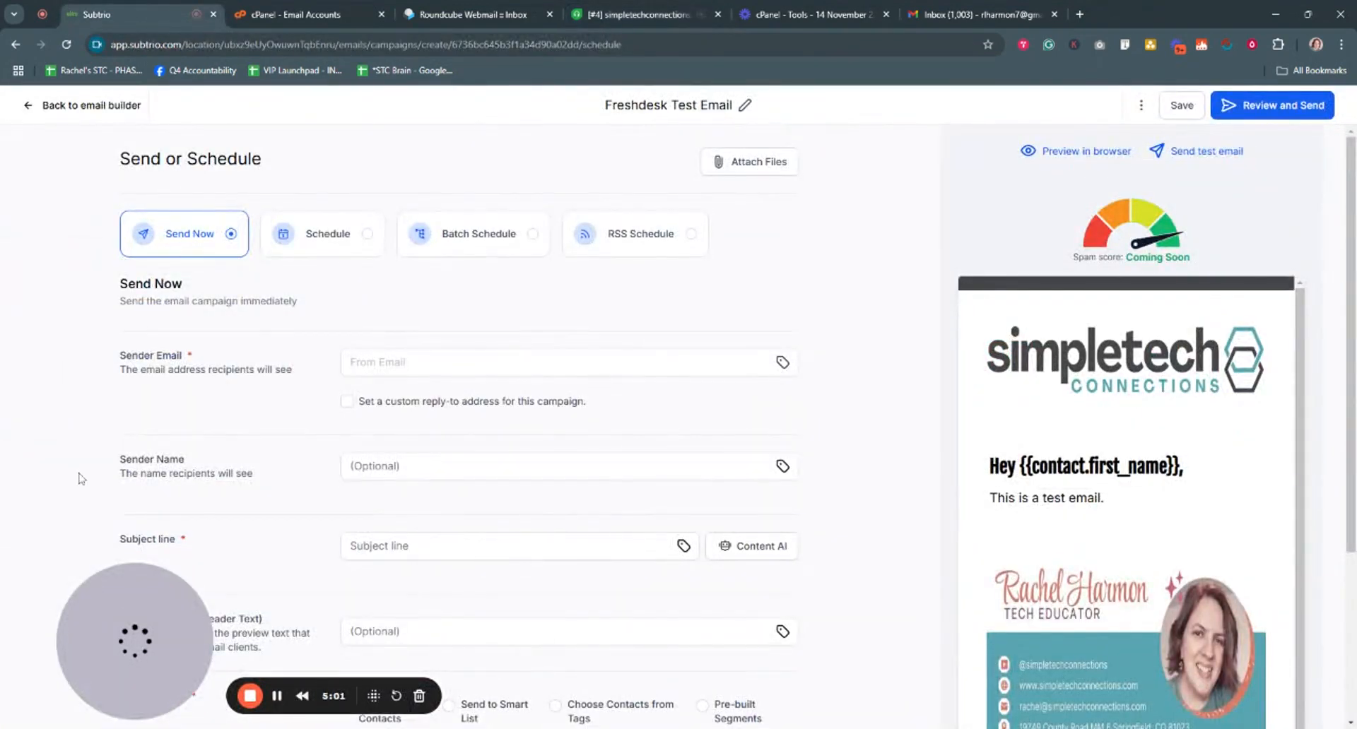
- Go back from the Send or Schedule page to the Email Marketing campaigns list
click(82, 105)
click(51, 108)
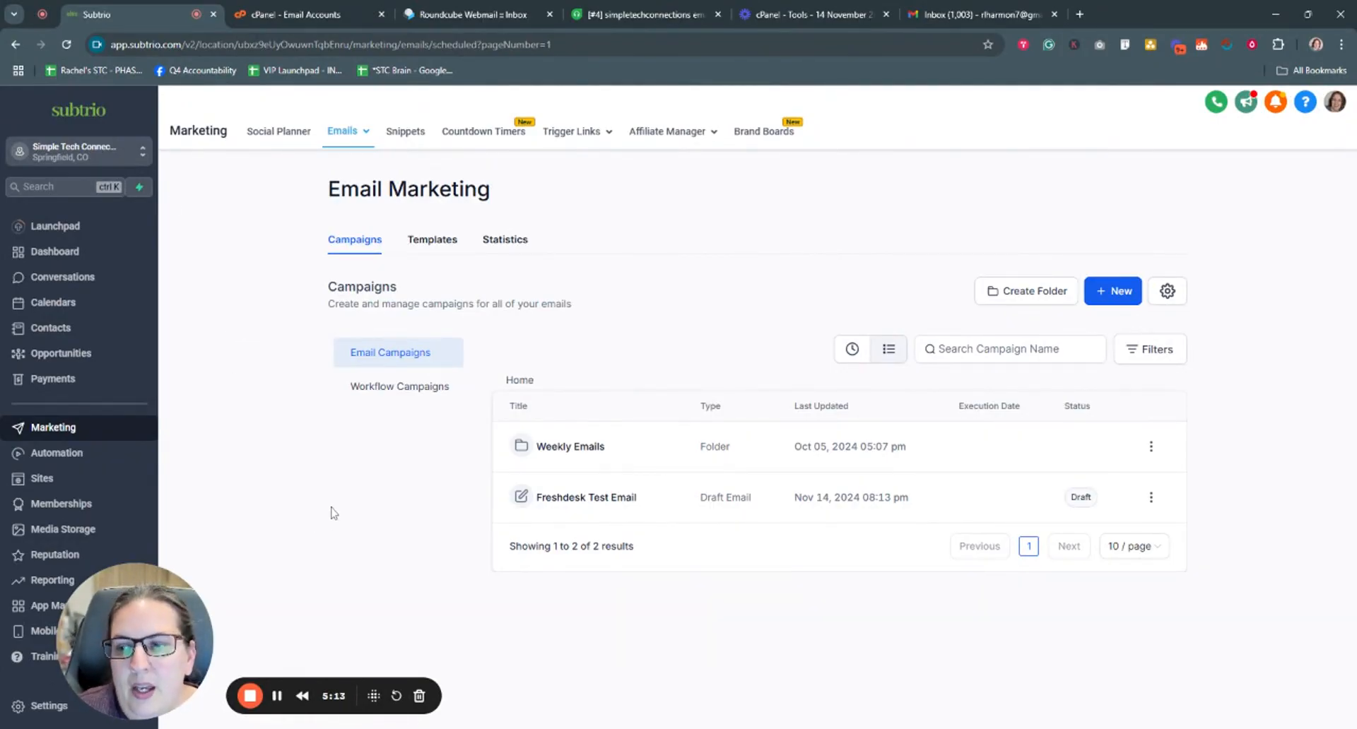
drag(139, 633, 244, 579)
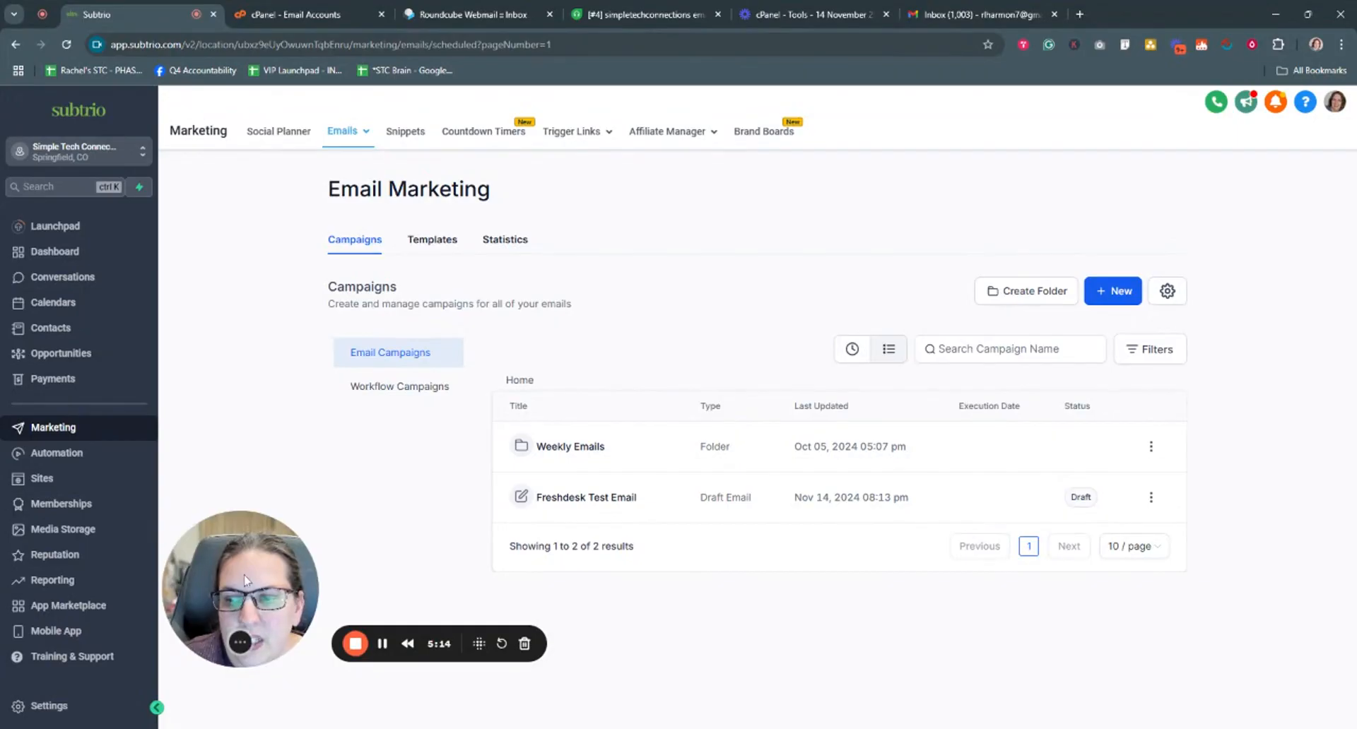
click(47, 709)
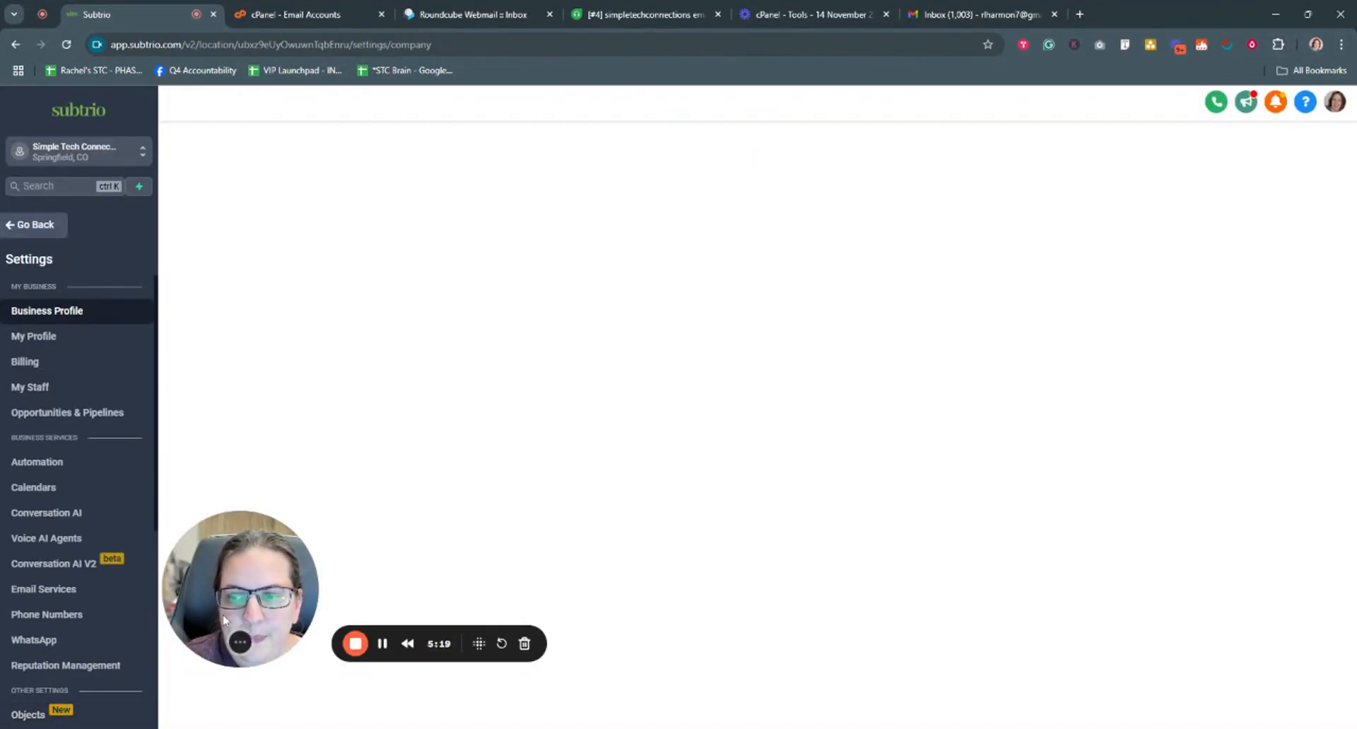
drag(236, 641, 158, 669)
scroll(32, 530, down, 3)
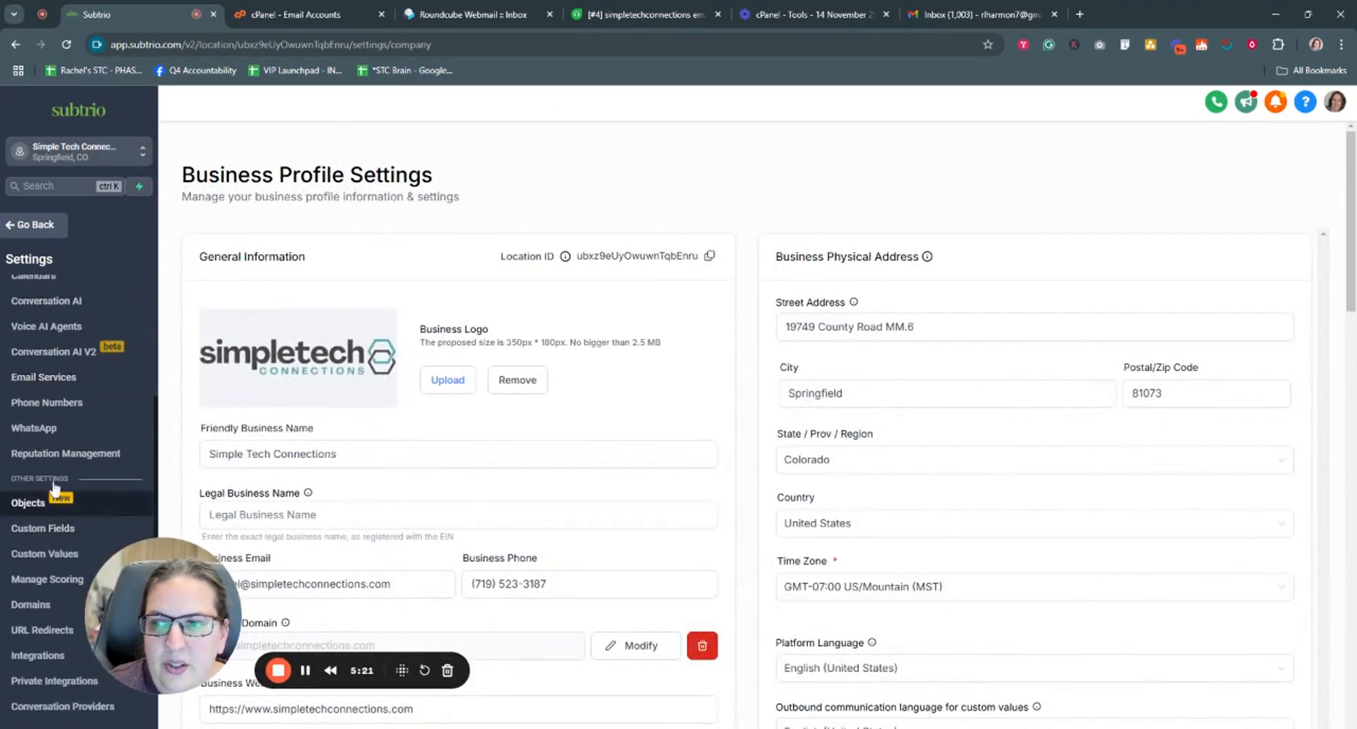
click(31, 379)
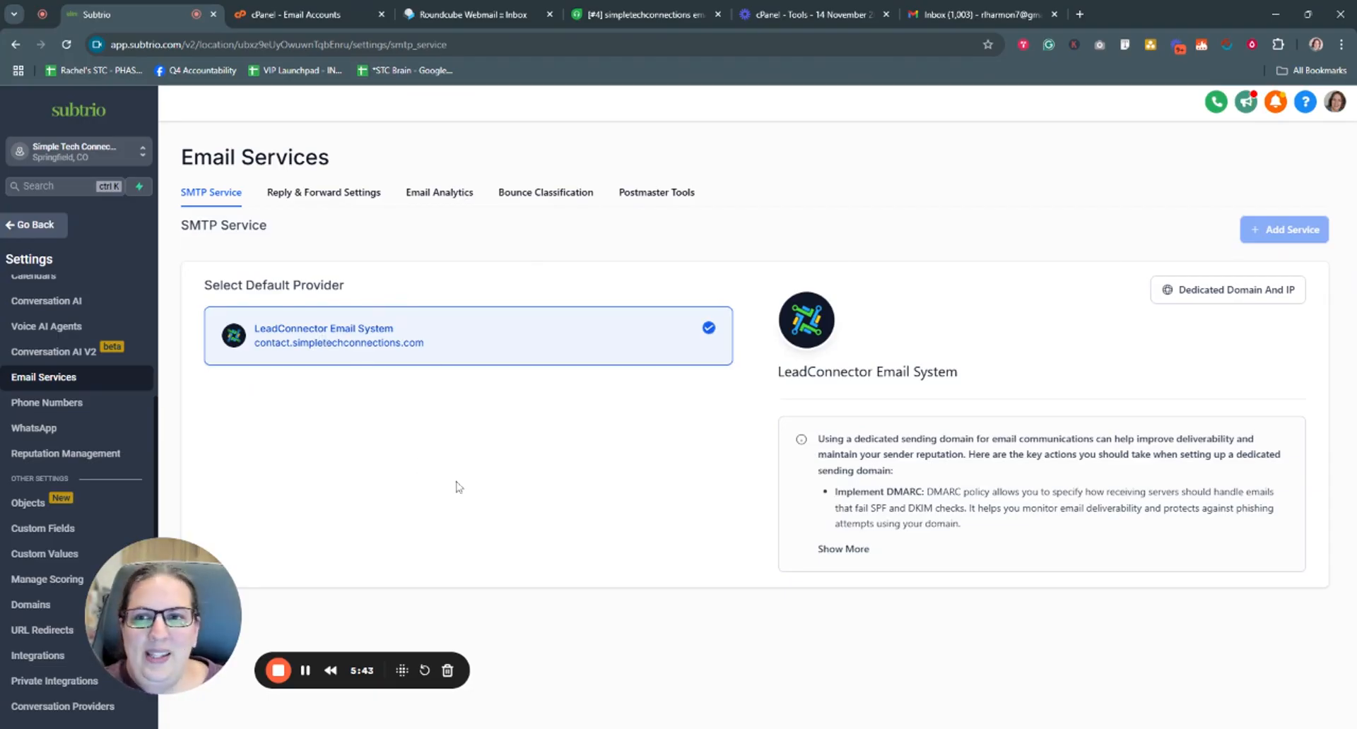
- In Reply & Forward Settings, replace the Reply Address with the help-desk address
click(313, 201)
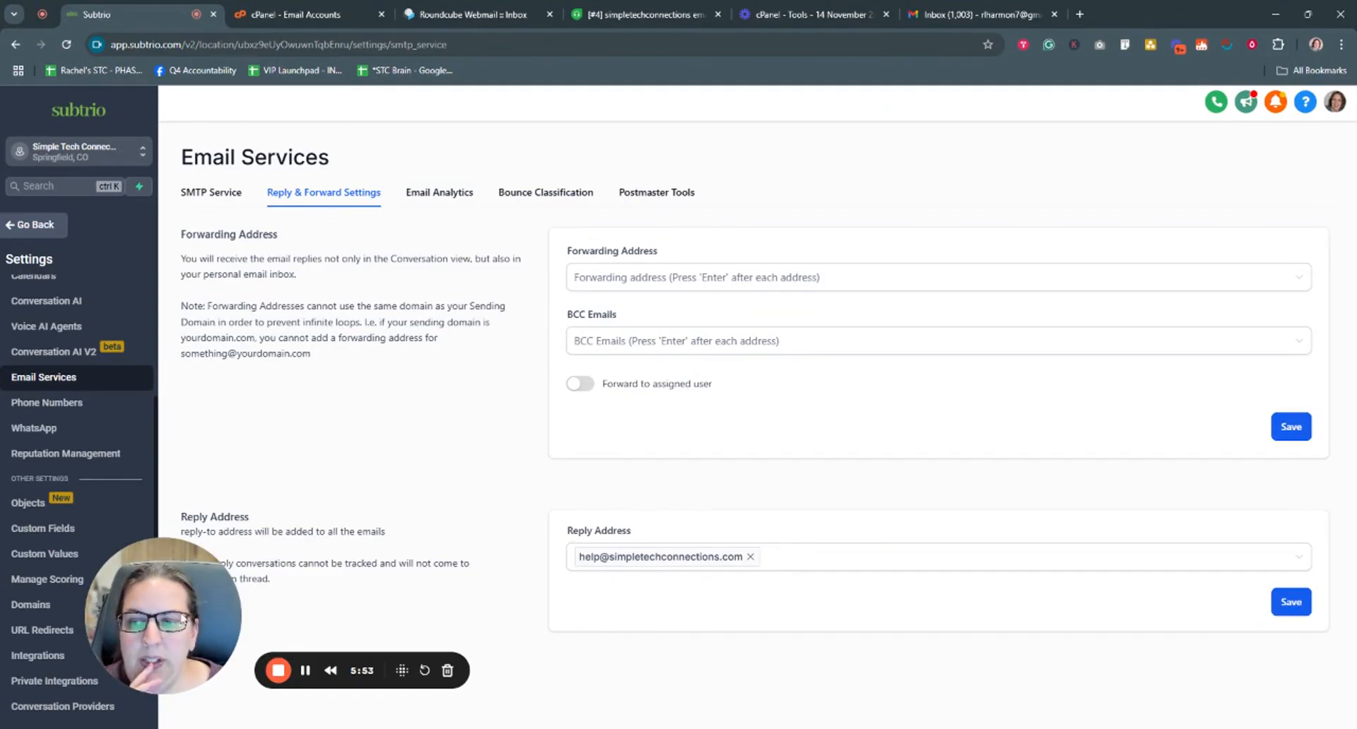
drag(168, 611, 101, 639)
drag(181, 523, 376, 594)
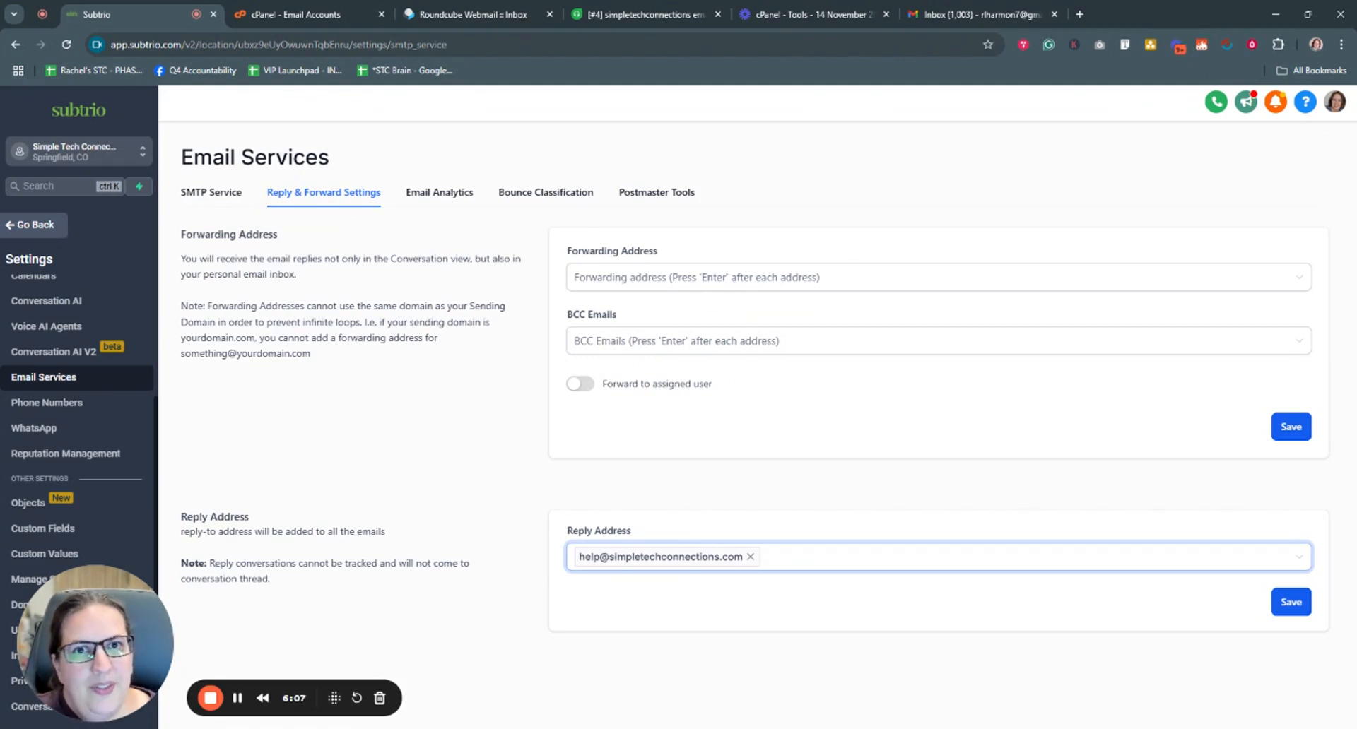
click(750, 558)
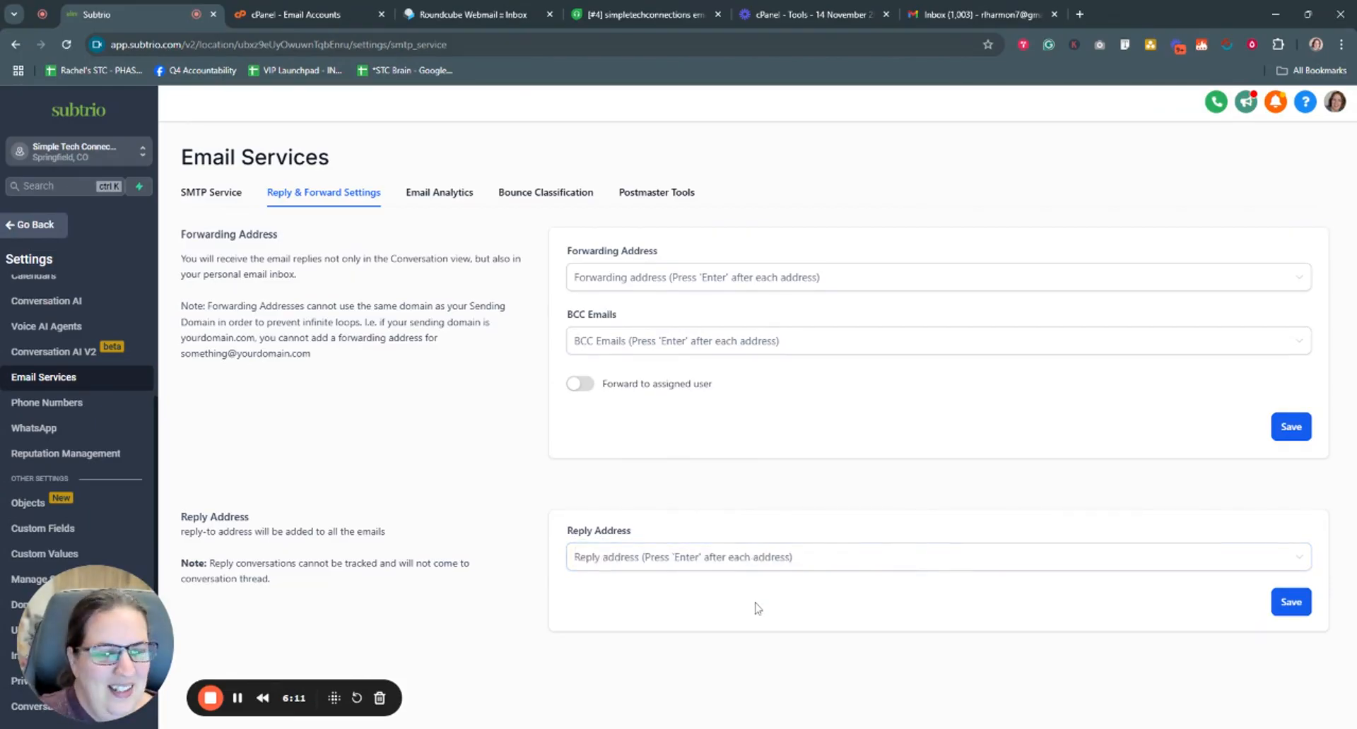
click(660, 563)
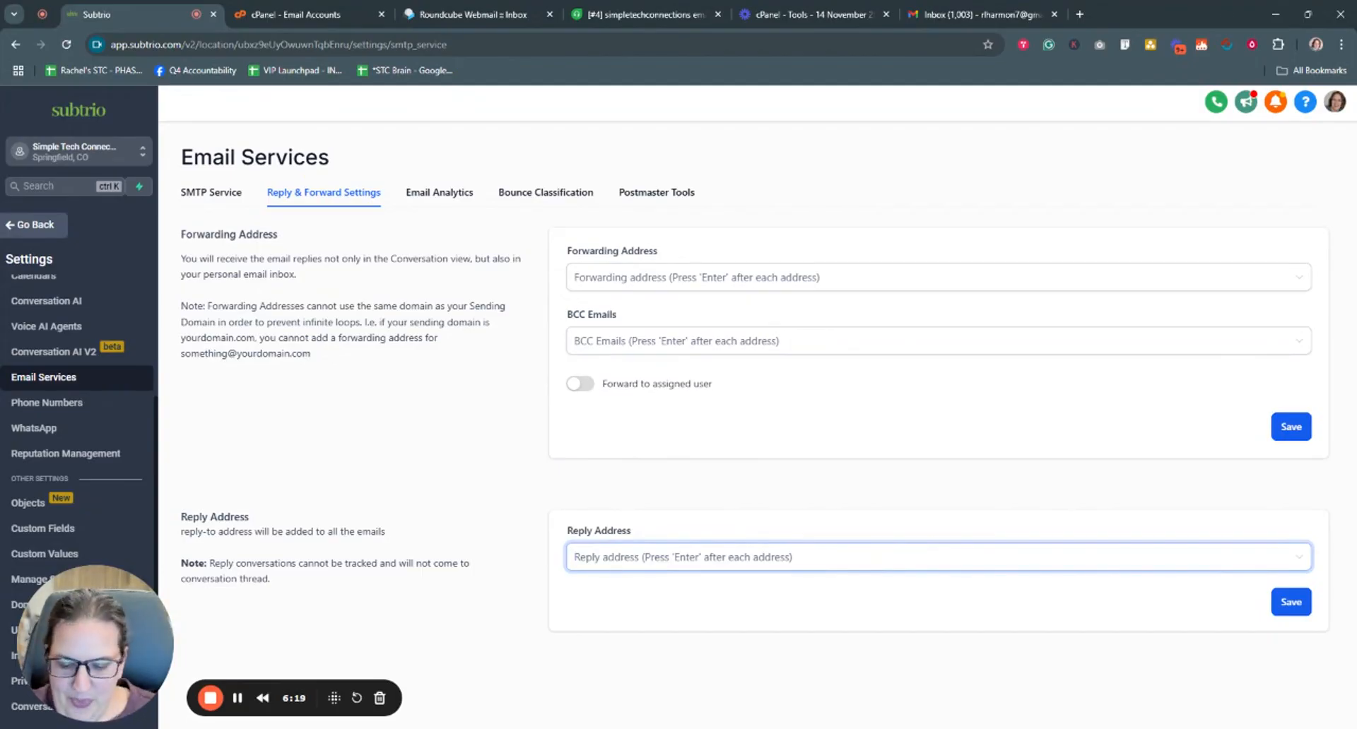
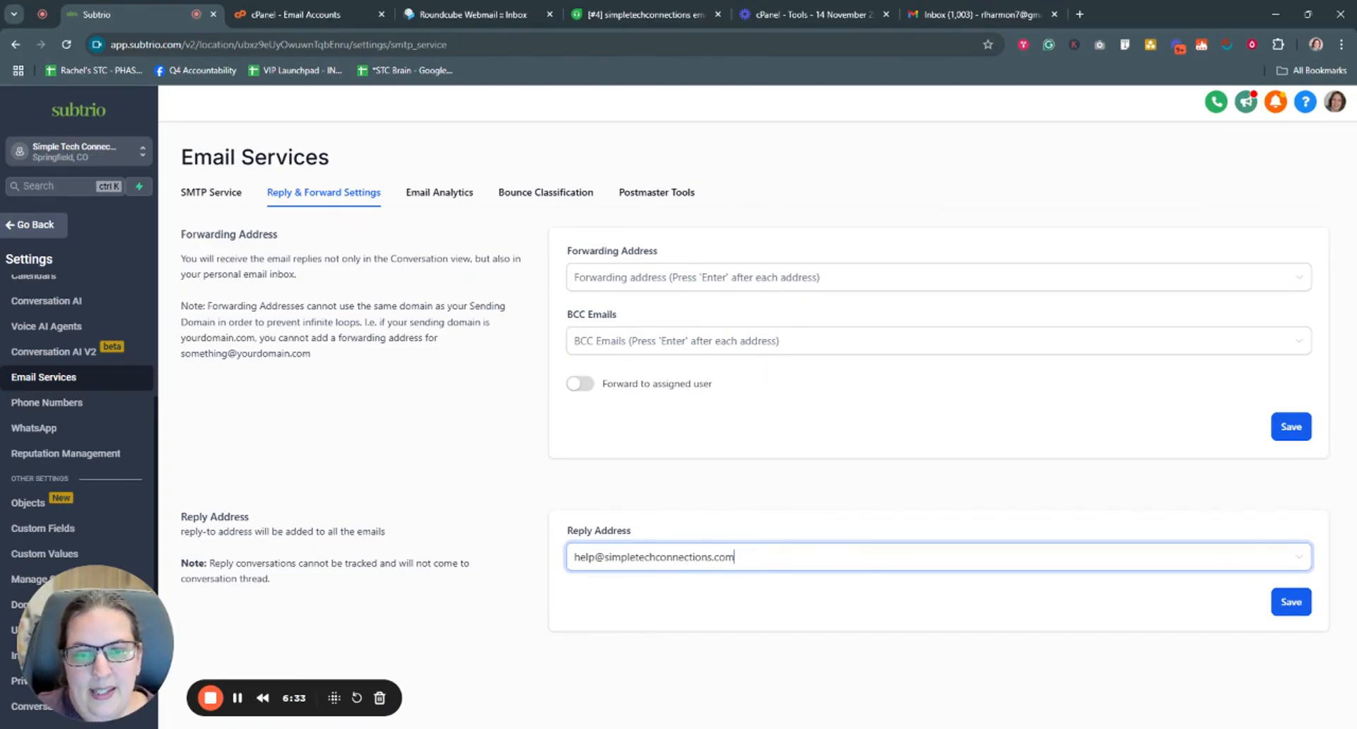
key(Return)
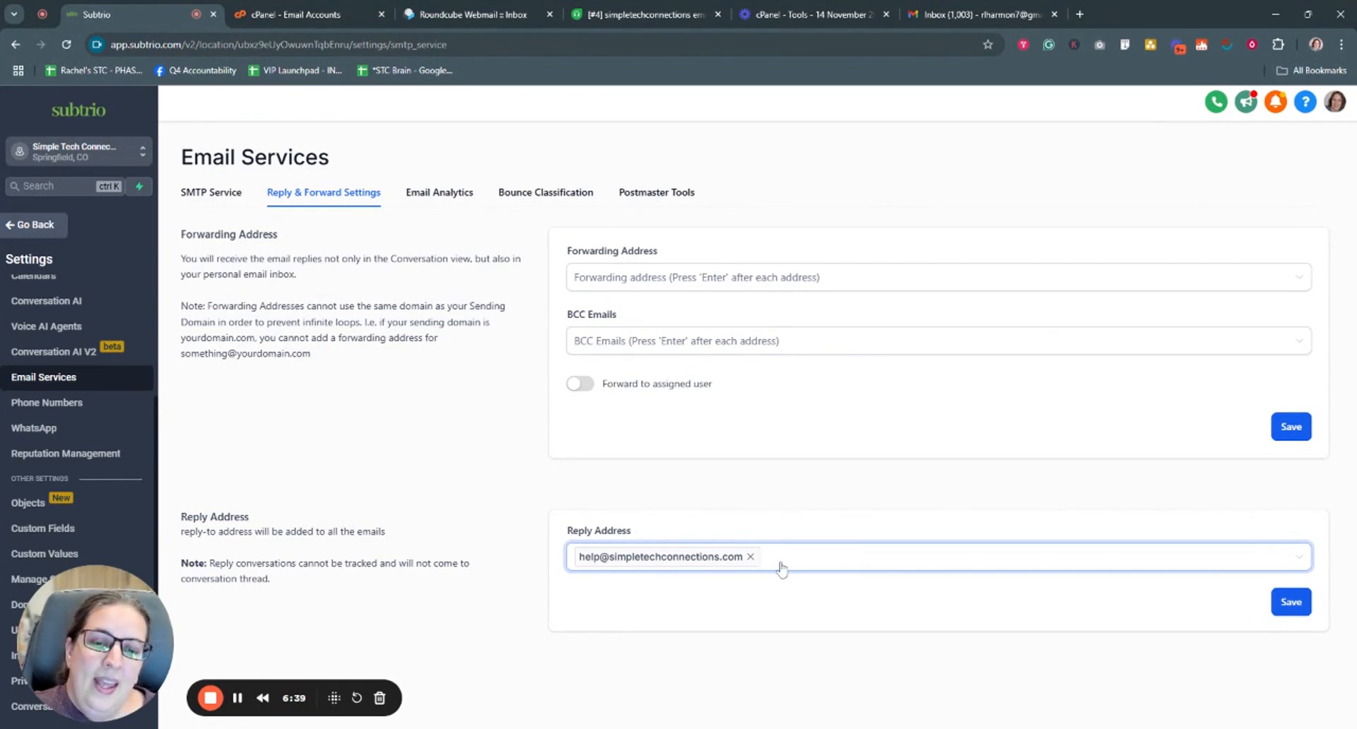
- Retype the help-desk address in Reply Address, clear it, and save the reply settings
click(751, 557)
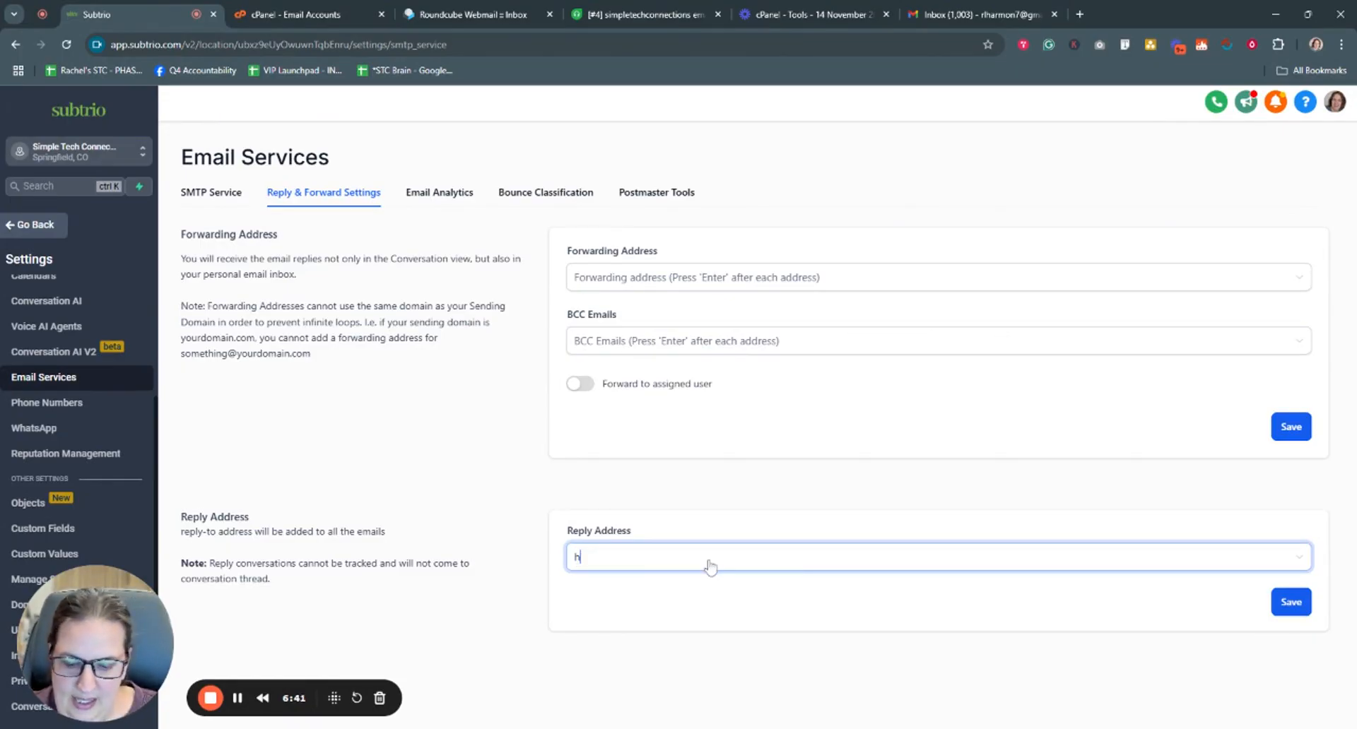
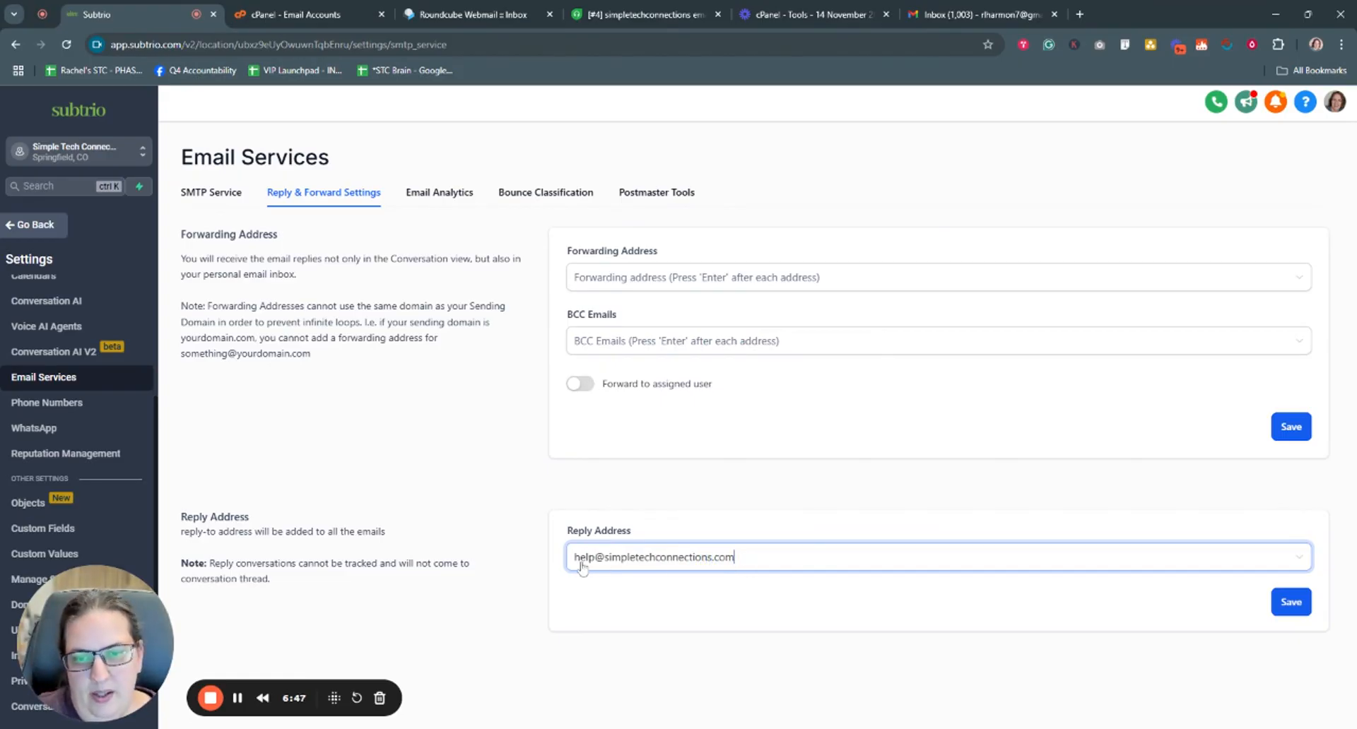
drag(576, 562, 736, 563)
key(ctrl+c)
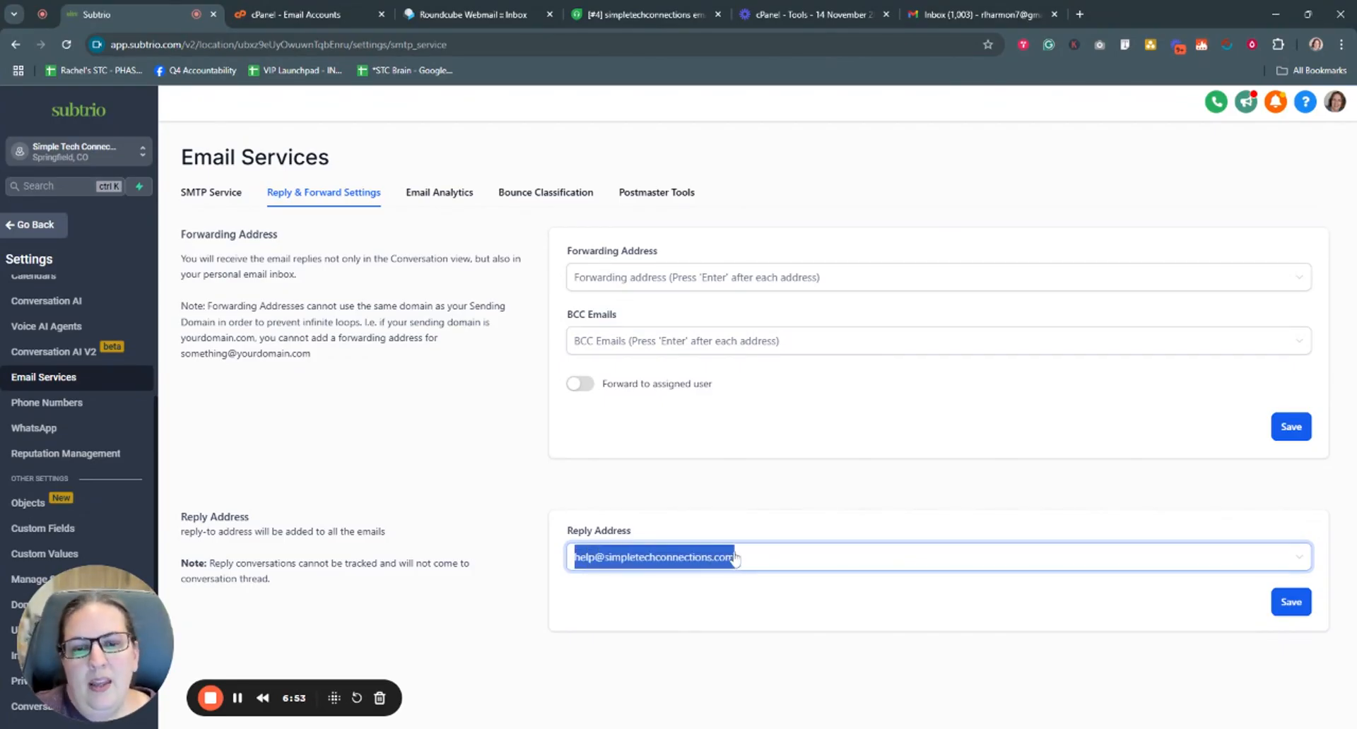
click(727, 563)
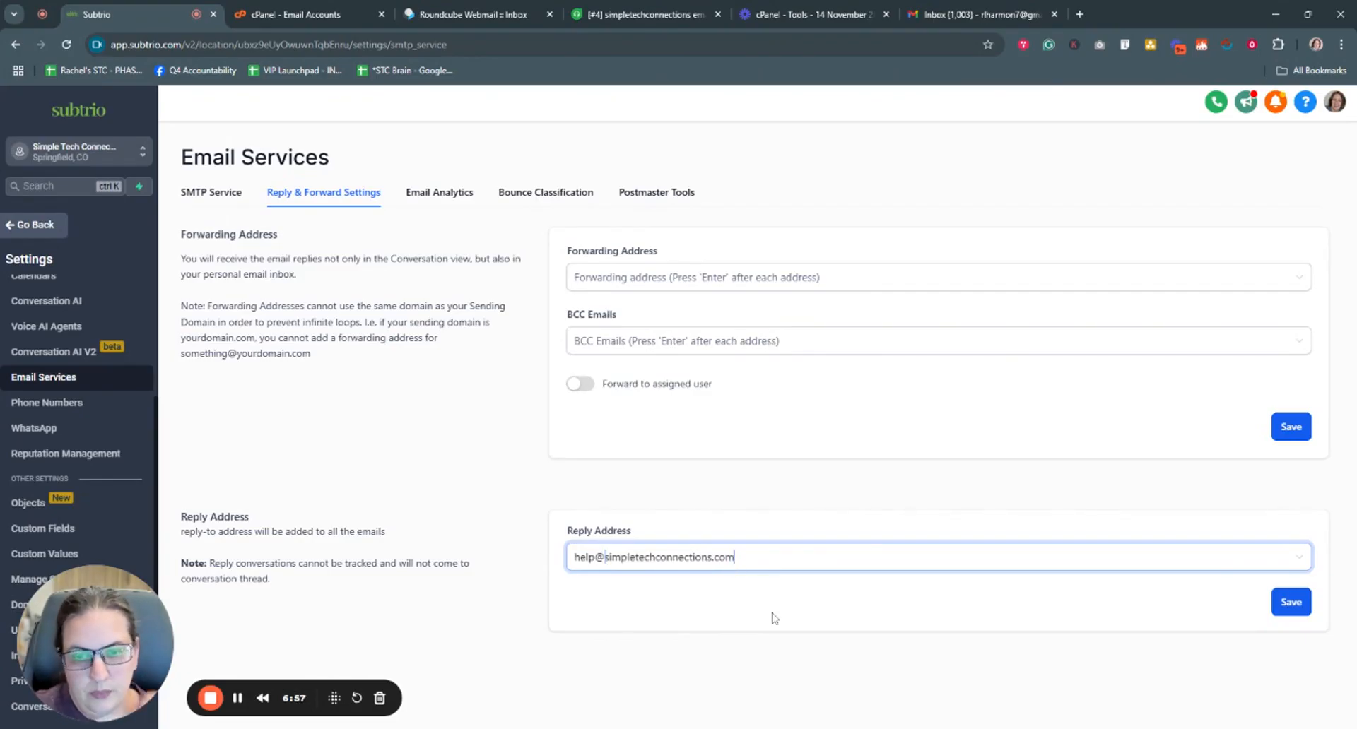
click(1292, 606)
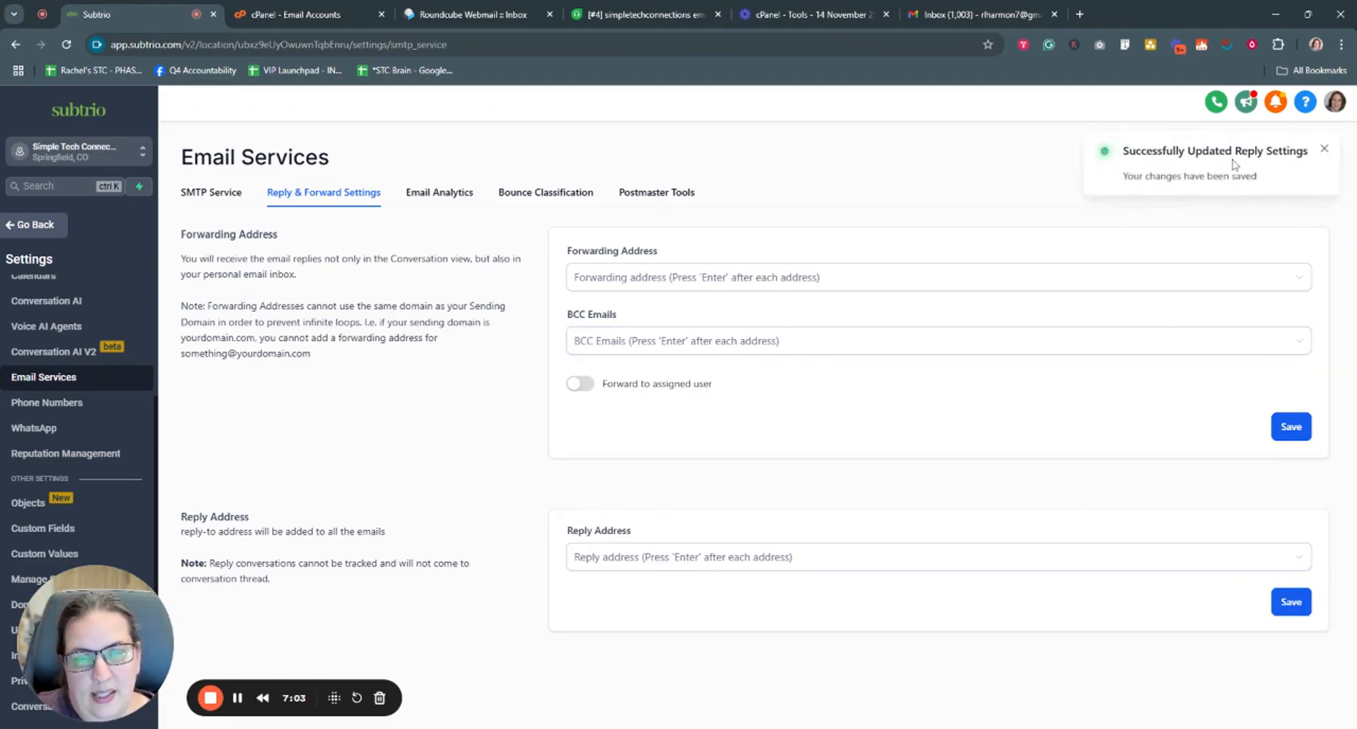
- Paste the help-desk address into Reply Address, confirm it, and save the settings
click(732, 557)
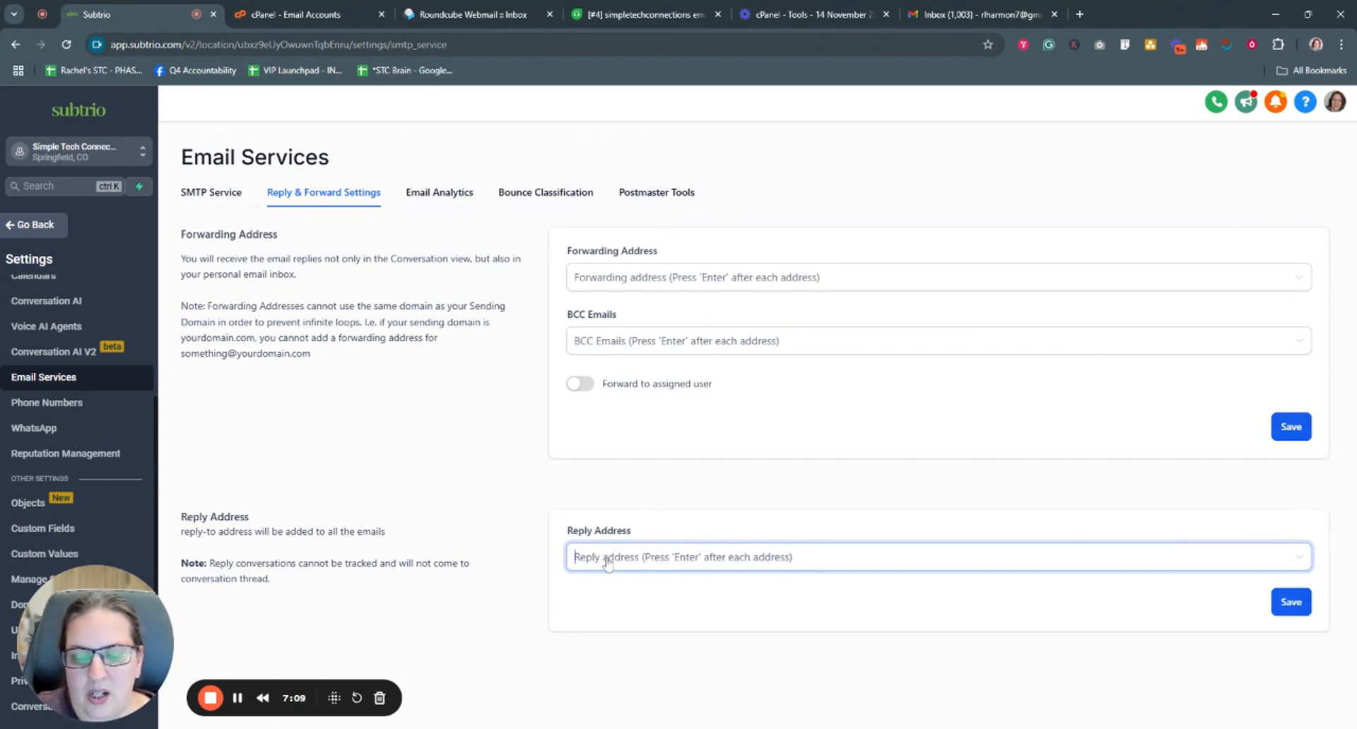
key(ctrl+v)
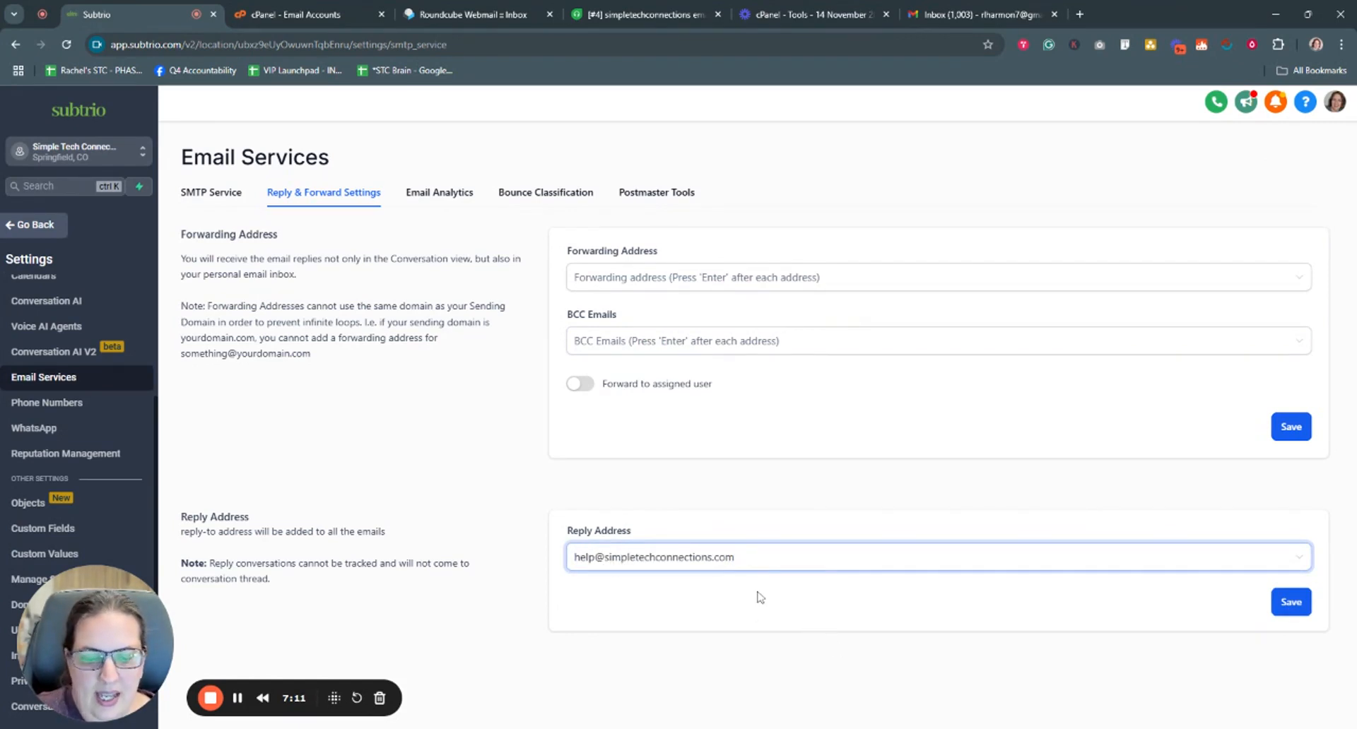
key(Return)
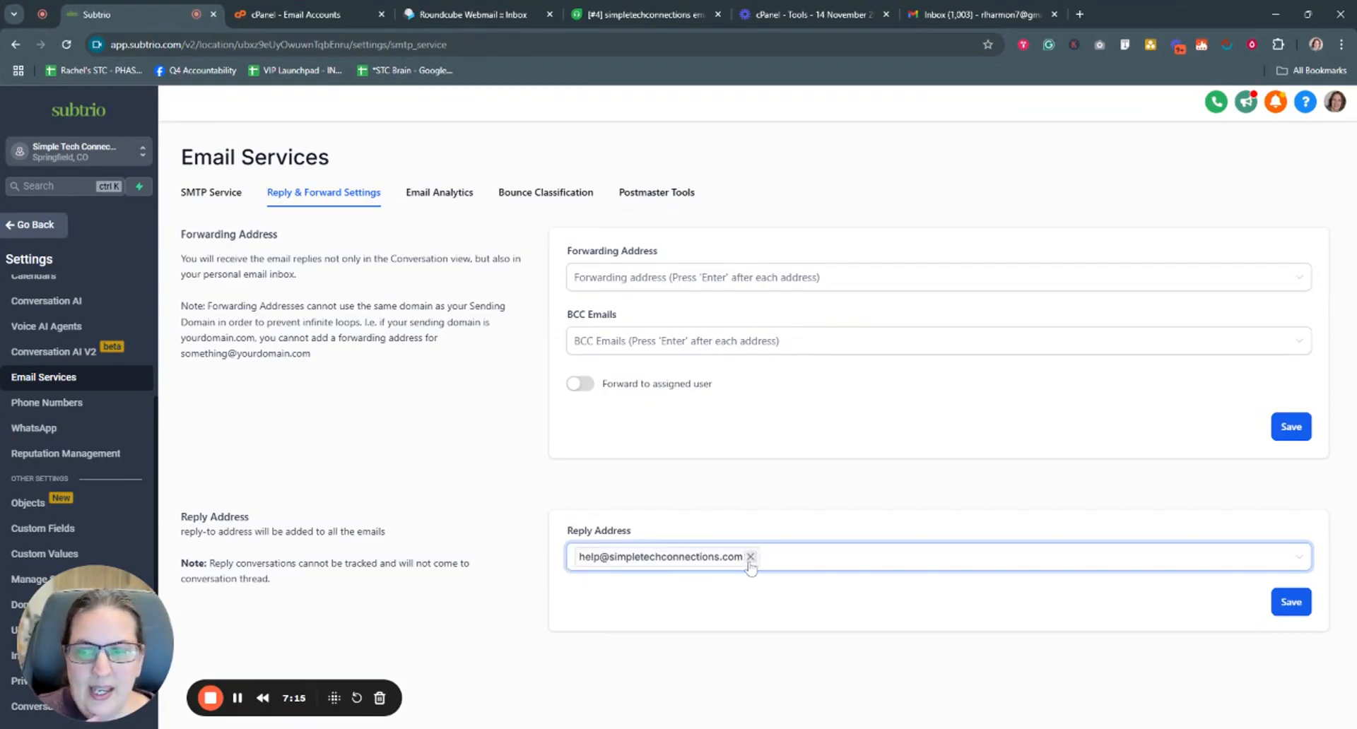
click(1290, 609)
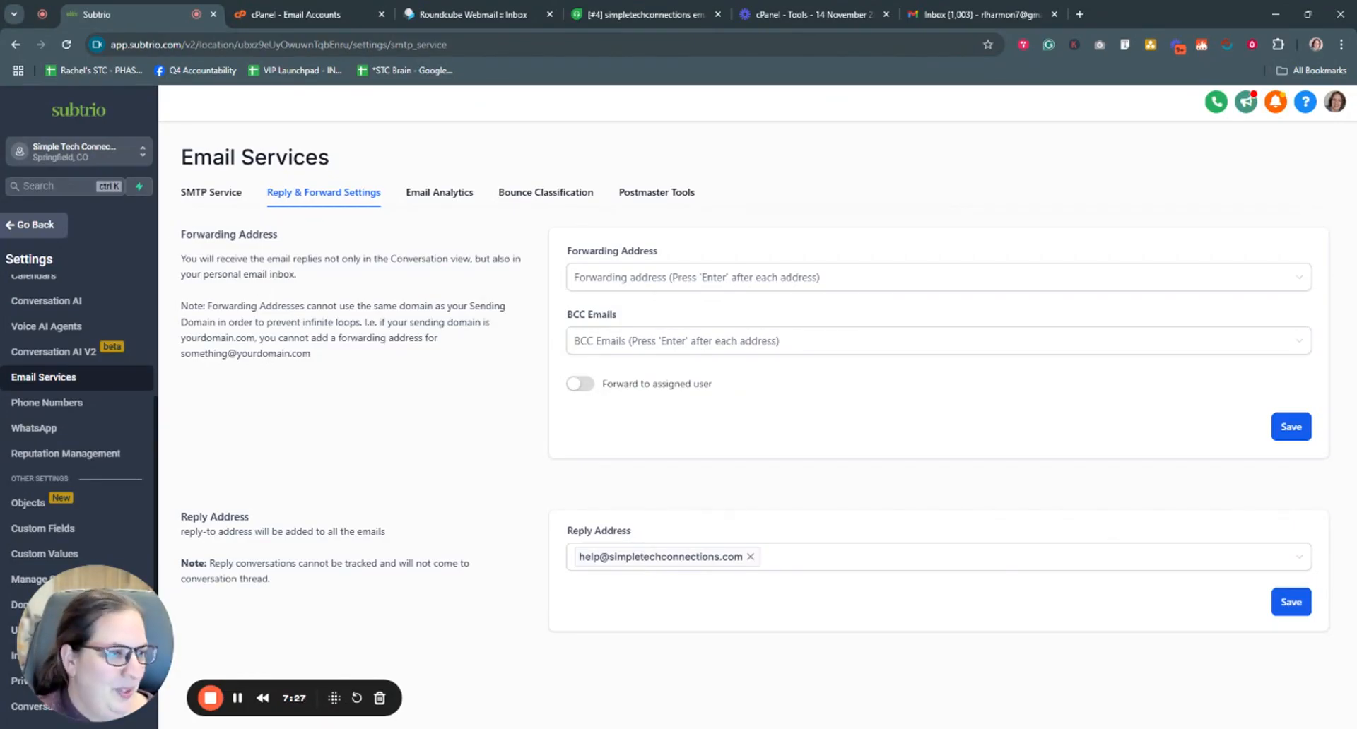
click(730, 556)
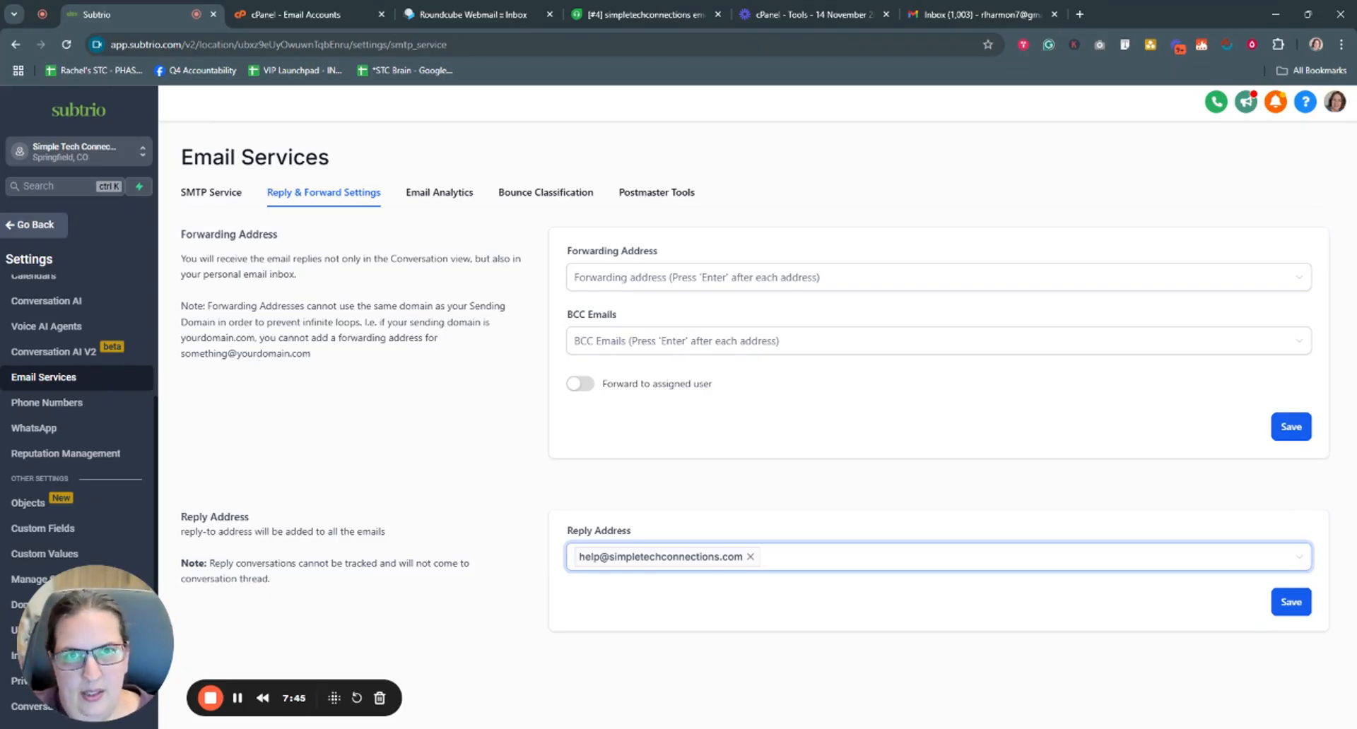
click(550, 445)
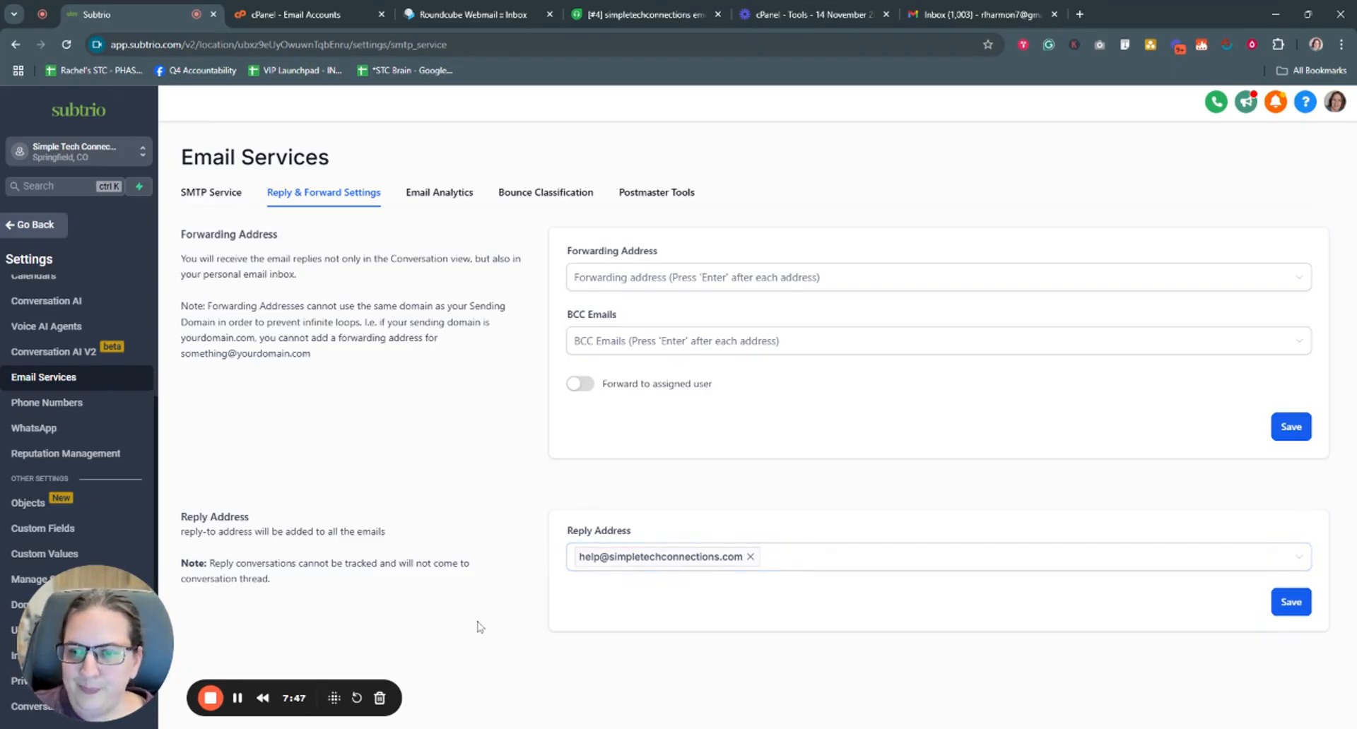
- Leave settings and return to the Email Marketing campaigns list
drag(118, 629, 244, 591)
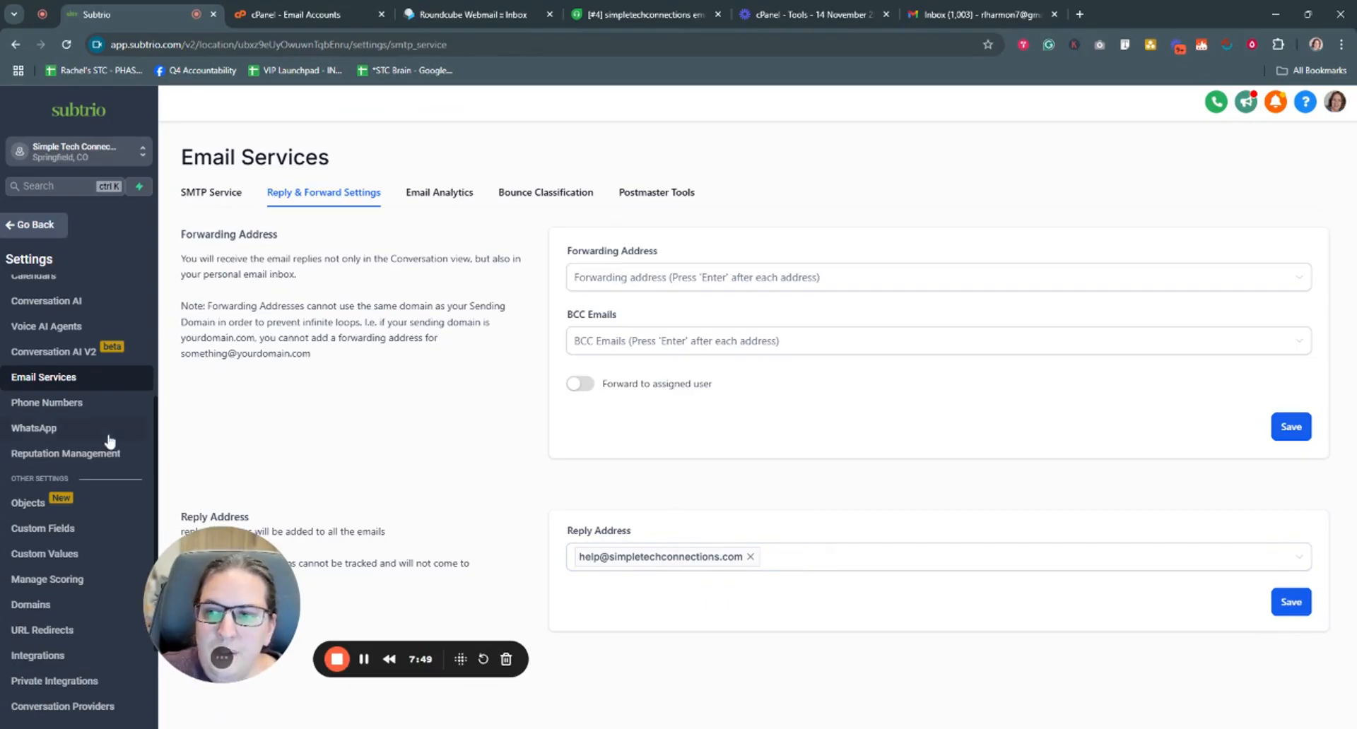
scroll(108, 467, down, 2)
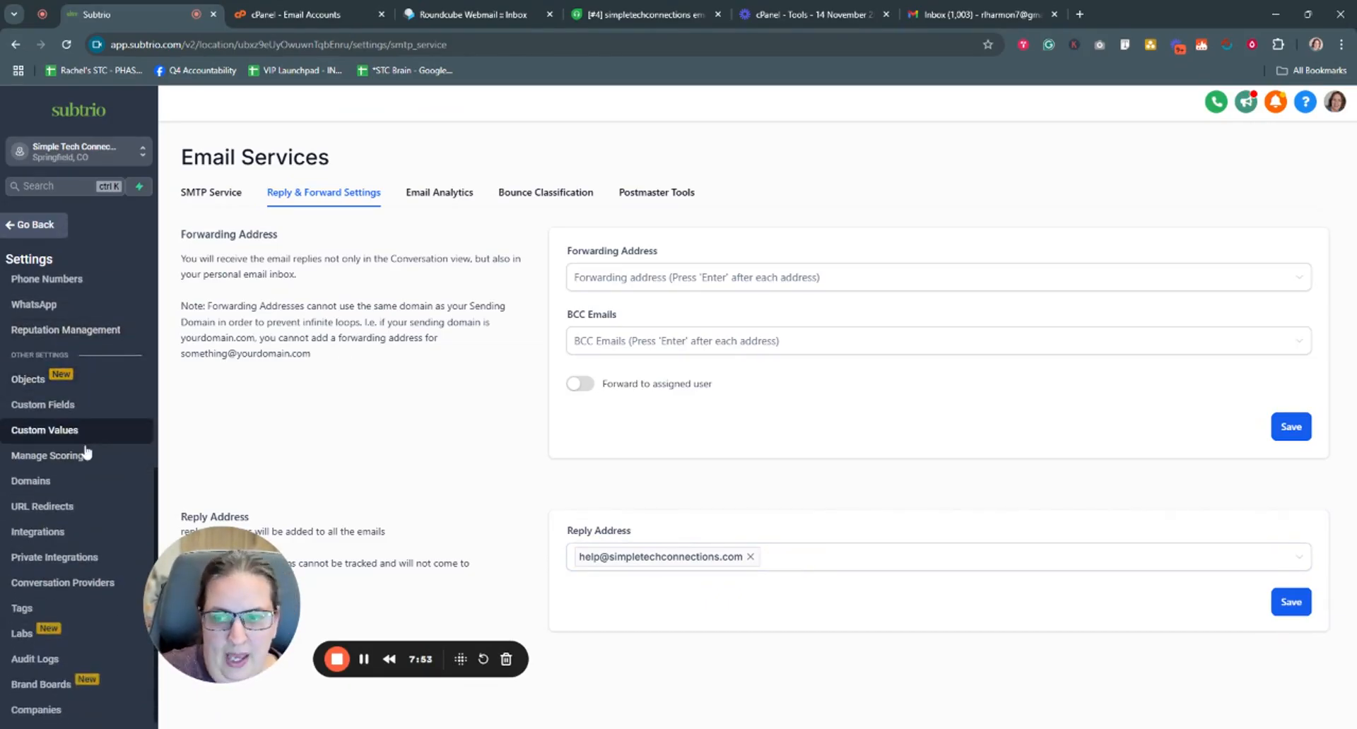
click(28, 226)
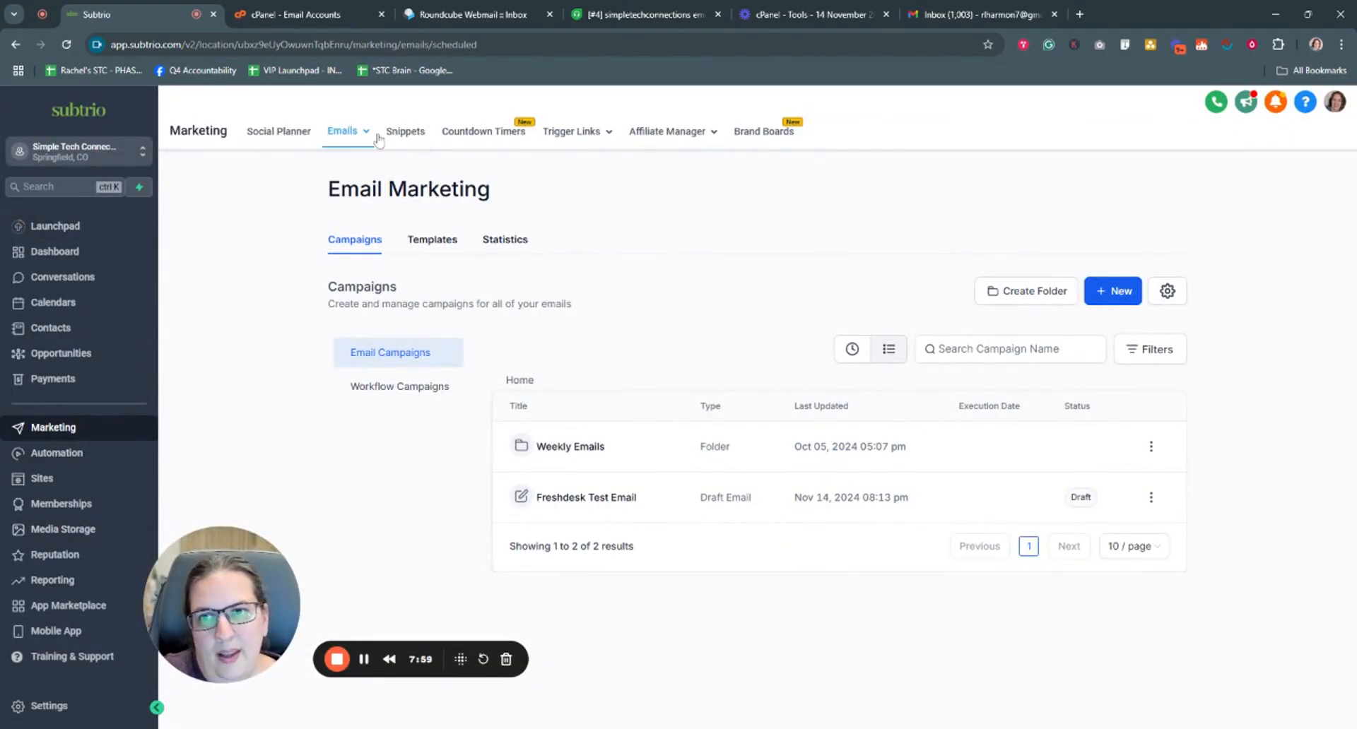
mouse_move(360, 136)
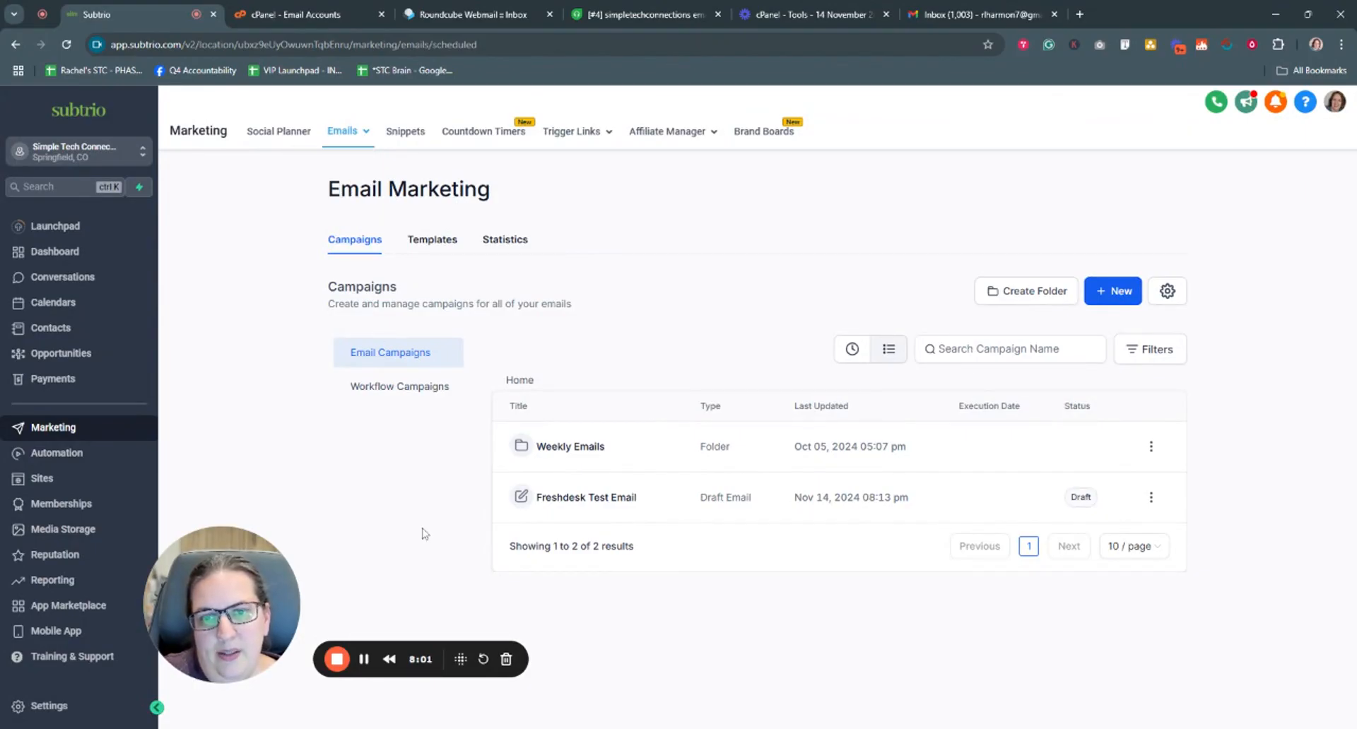
drag(255, 581, 178, 552)
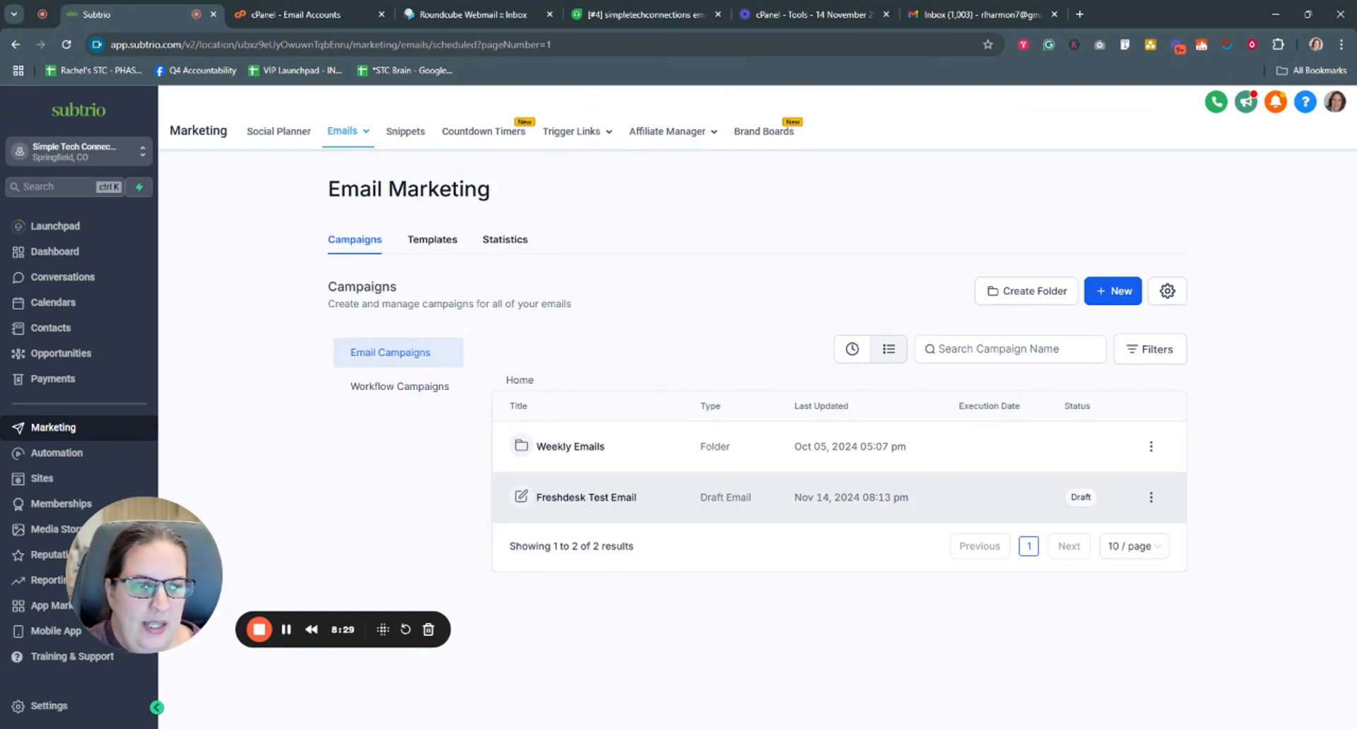
click(1114, 296)
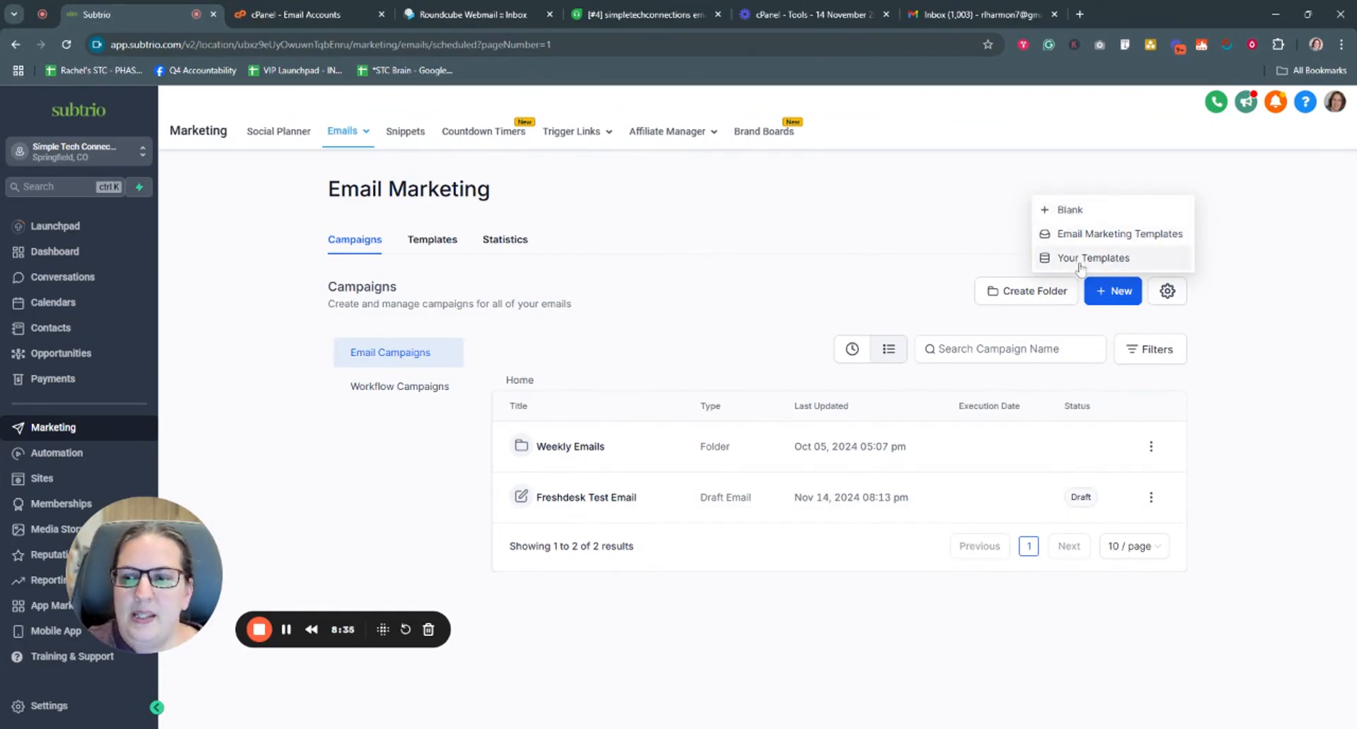
click(717, 628)
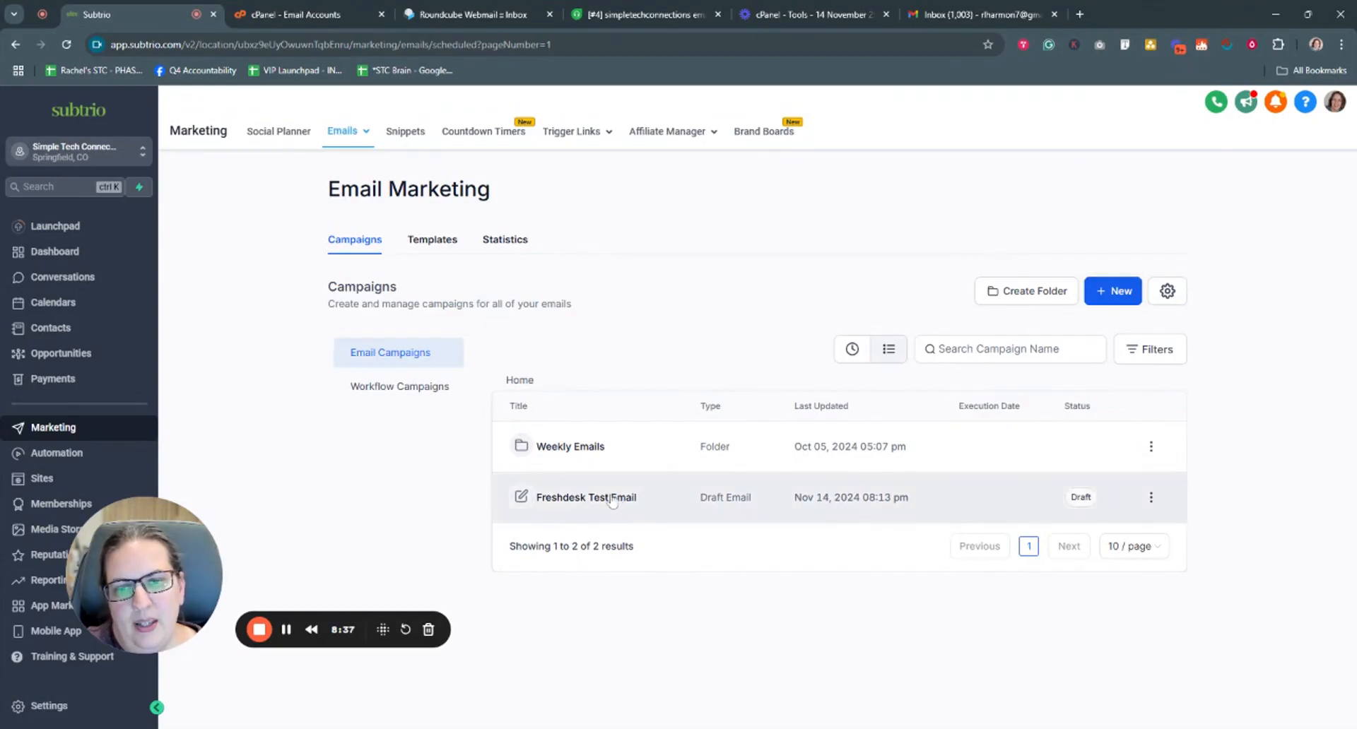
- Open and save the Freshdesk Test Email draft, then bring up its Send test email form
click(612, 499)
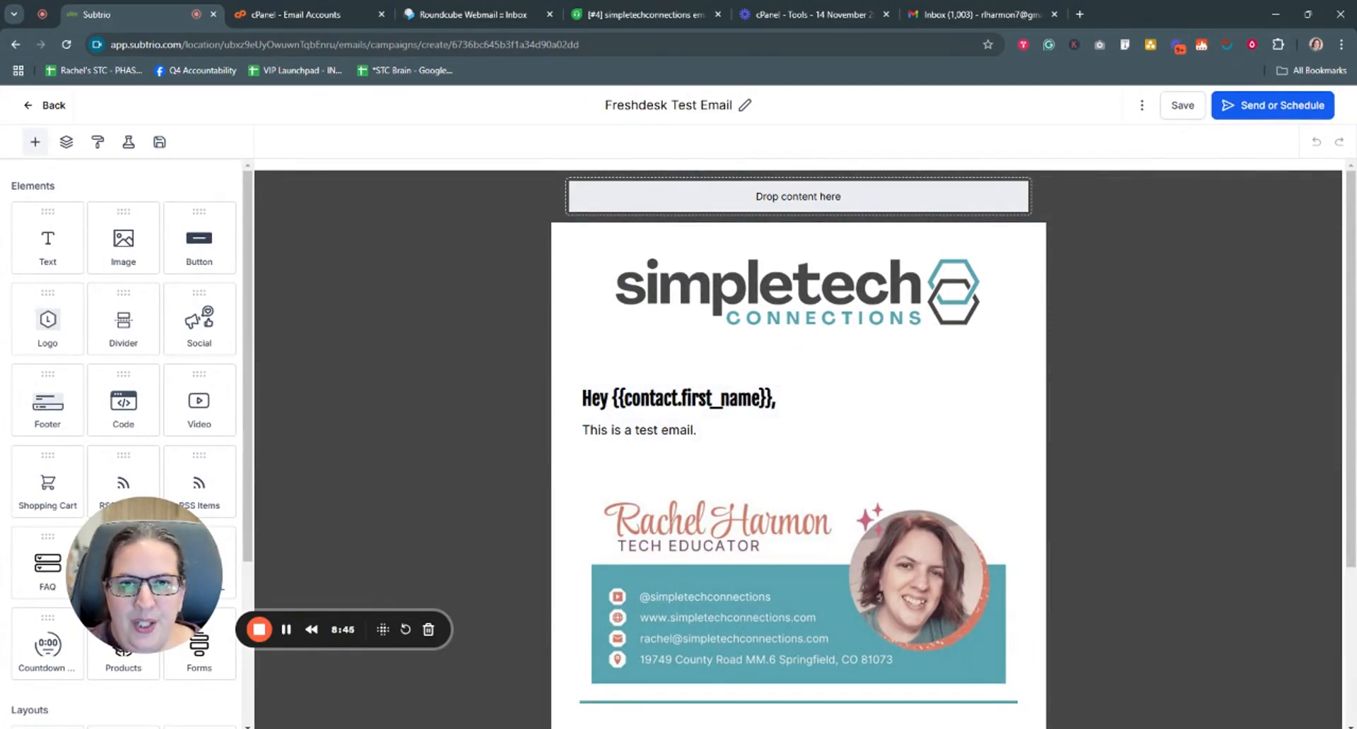
click(1178, 105)
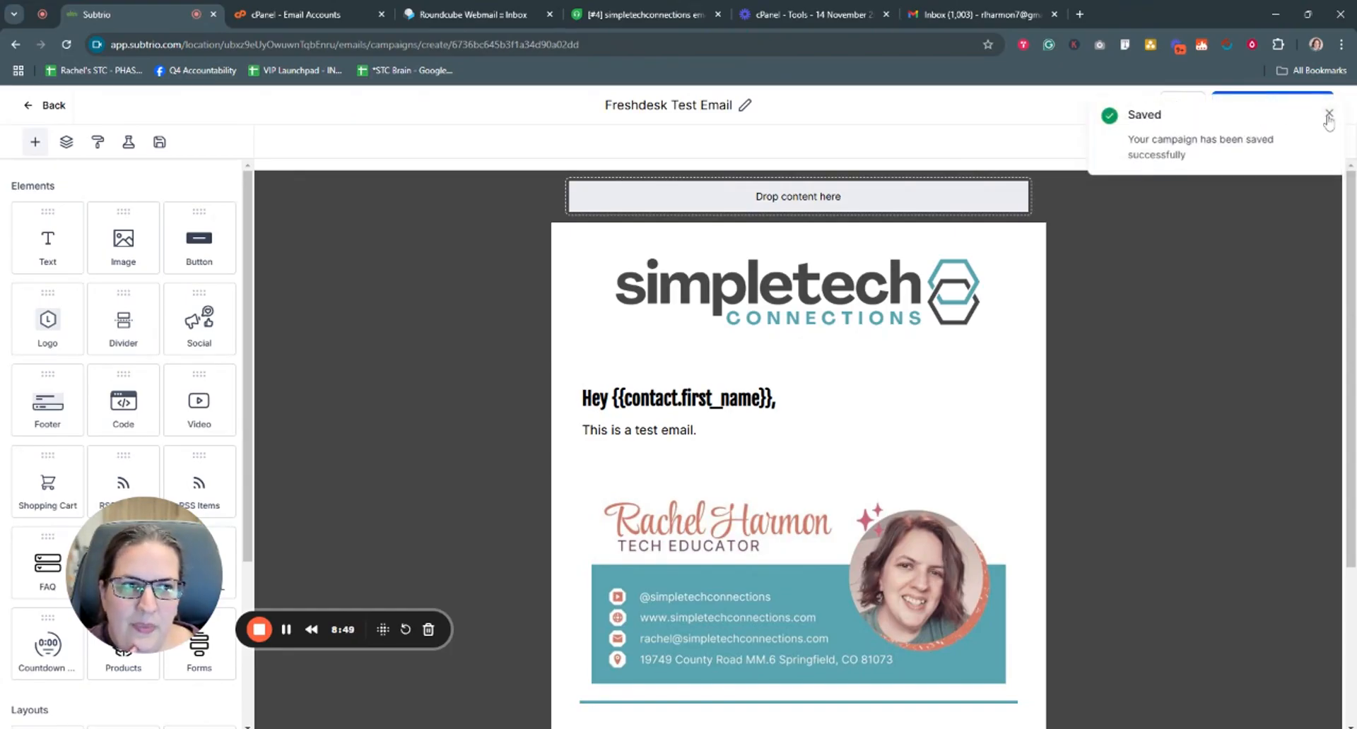
click(1328, 114)
click(1254, 110)
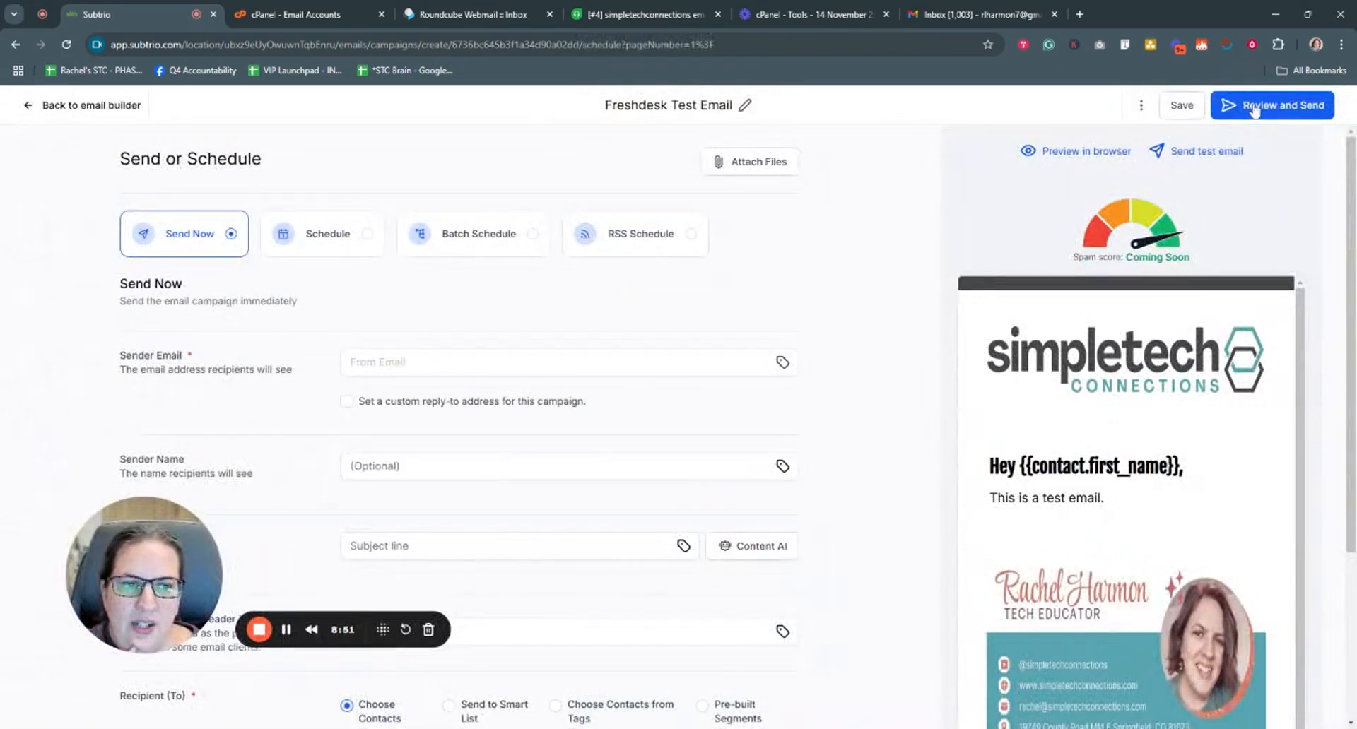
click(1194, 154)
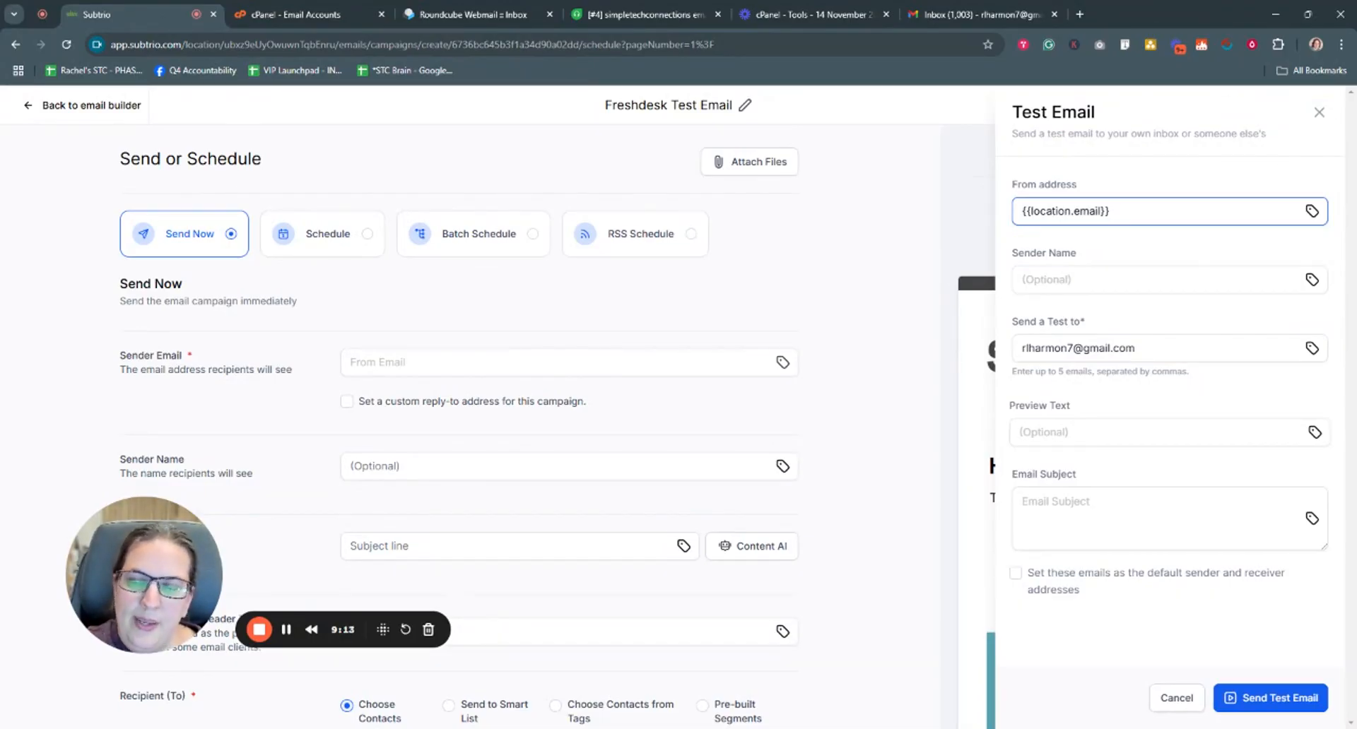
- Set the test email's sender to the Account email merge tag
click(1312, 210)
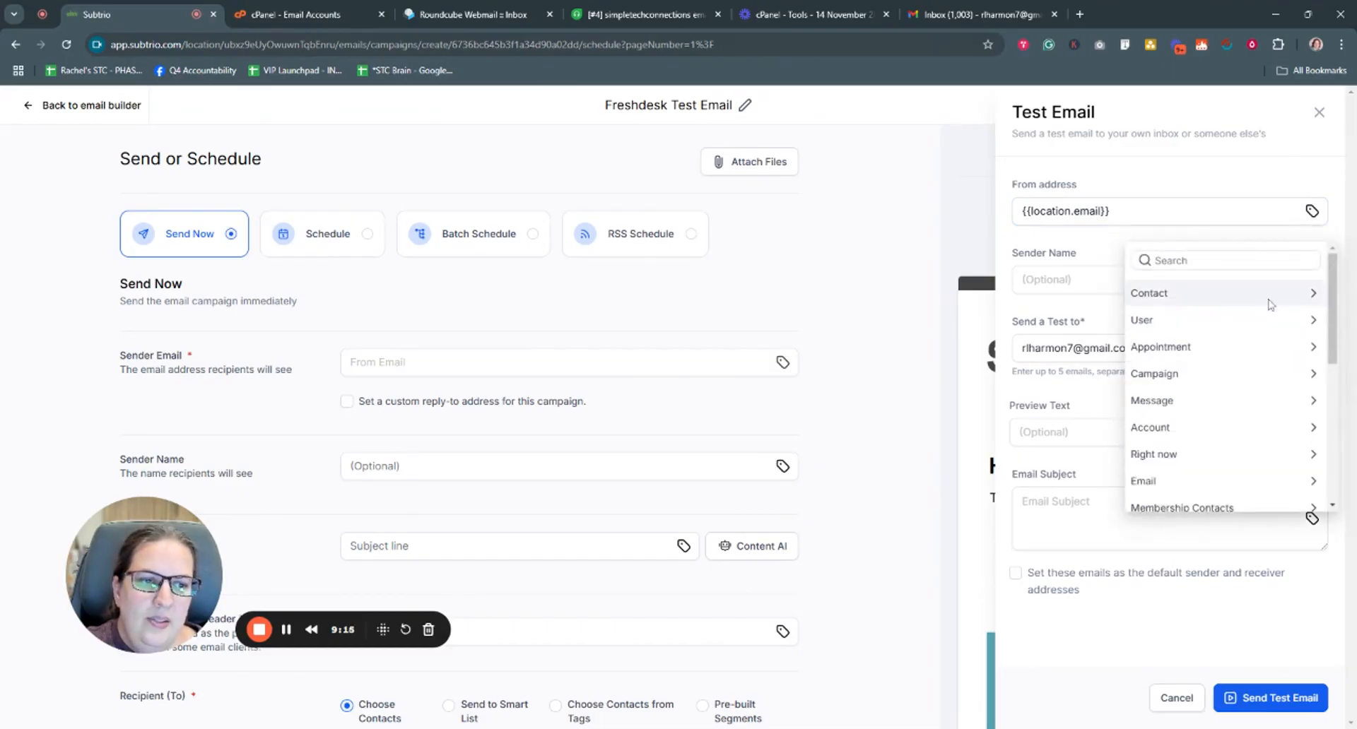
click(1187, 426)
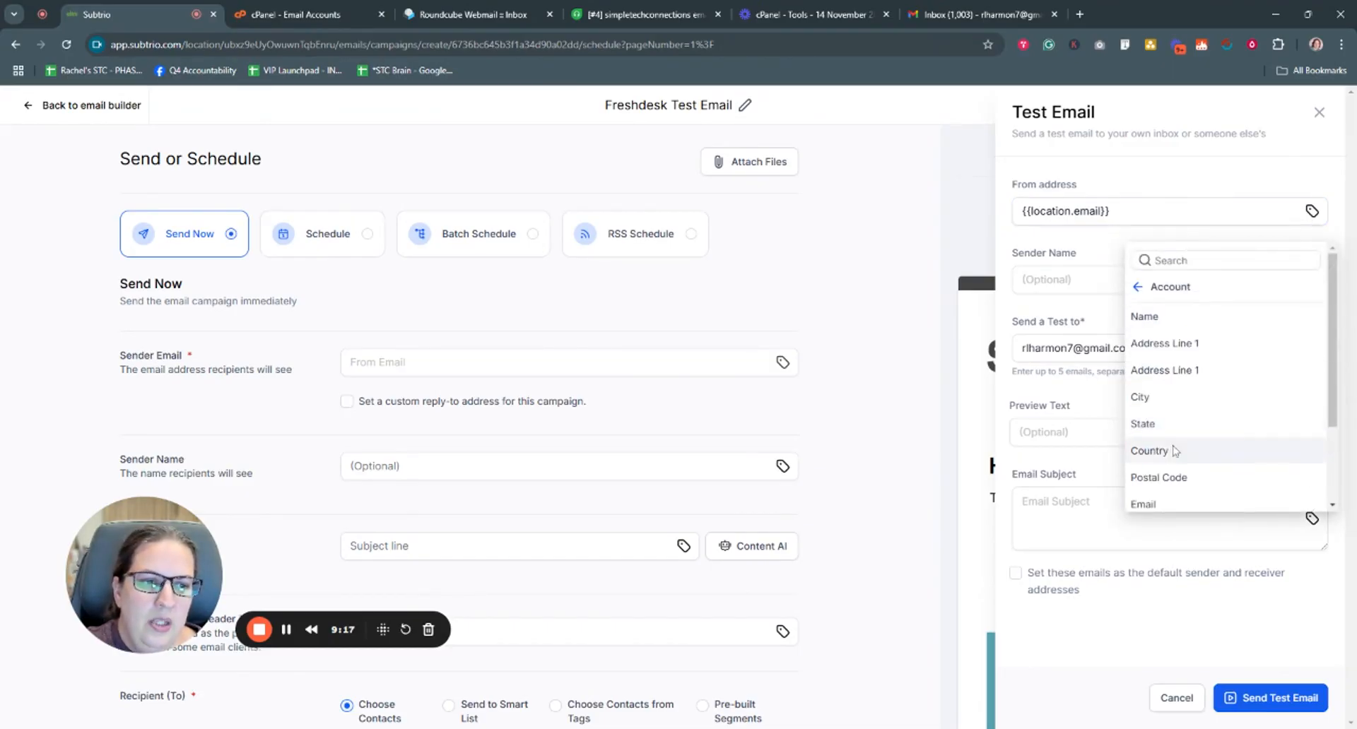
click(1156, 504)
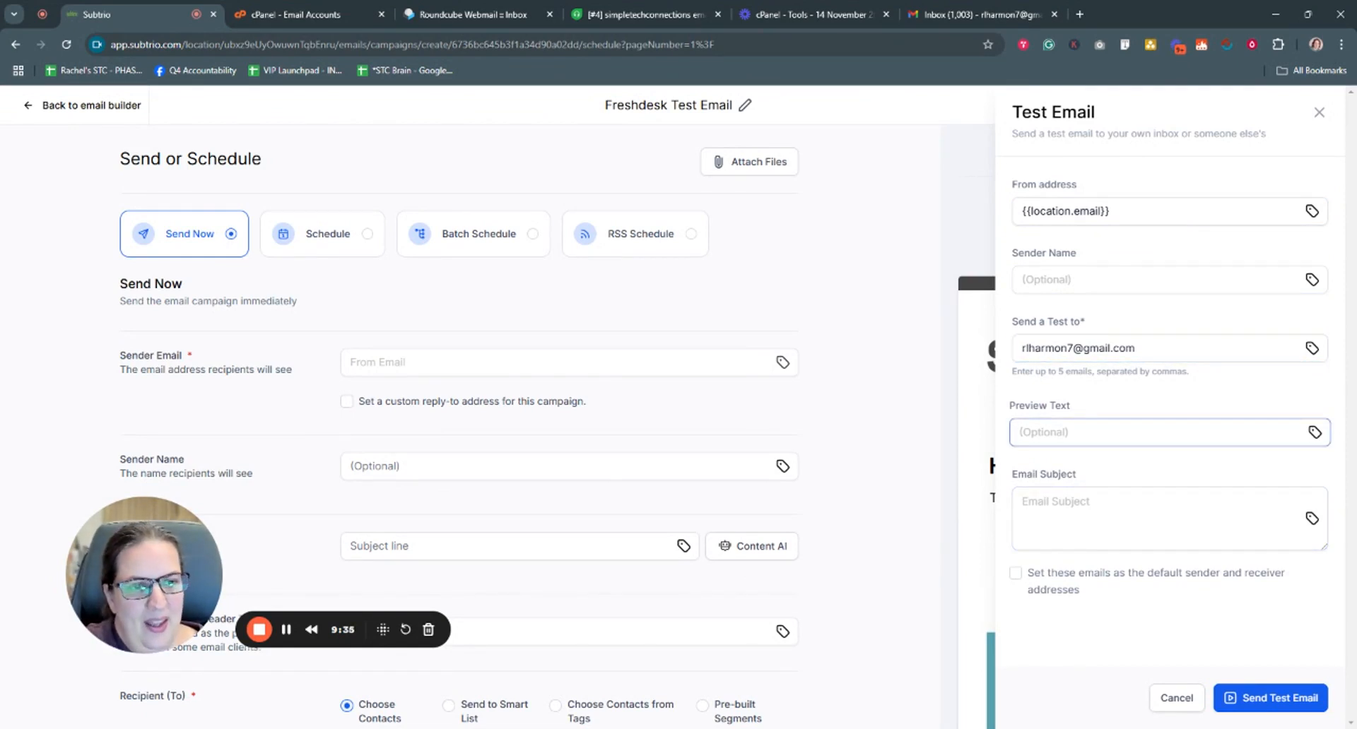
- Give the test email preview text 'Text' and subject 'Freshdesk Test Email', then go to Gmail
click(1159, 433)
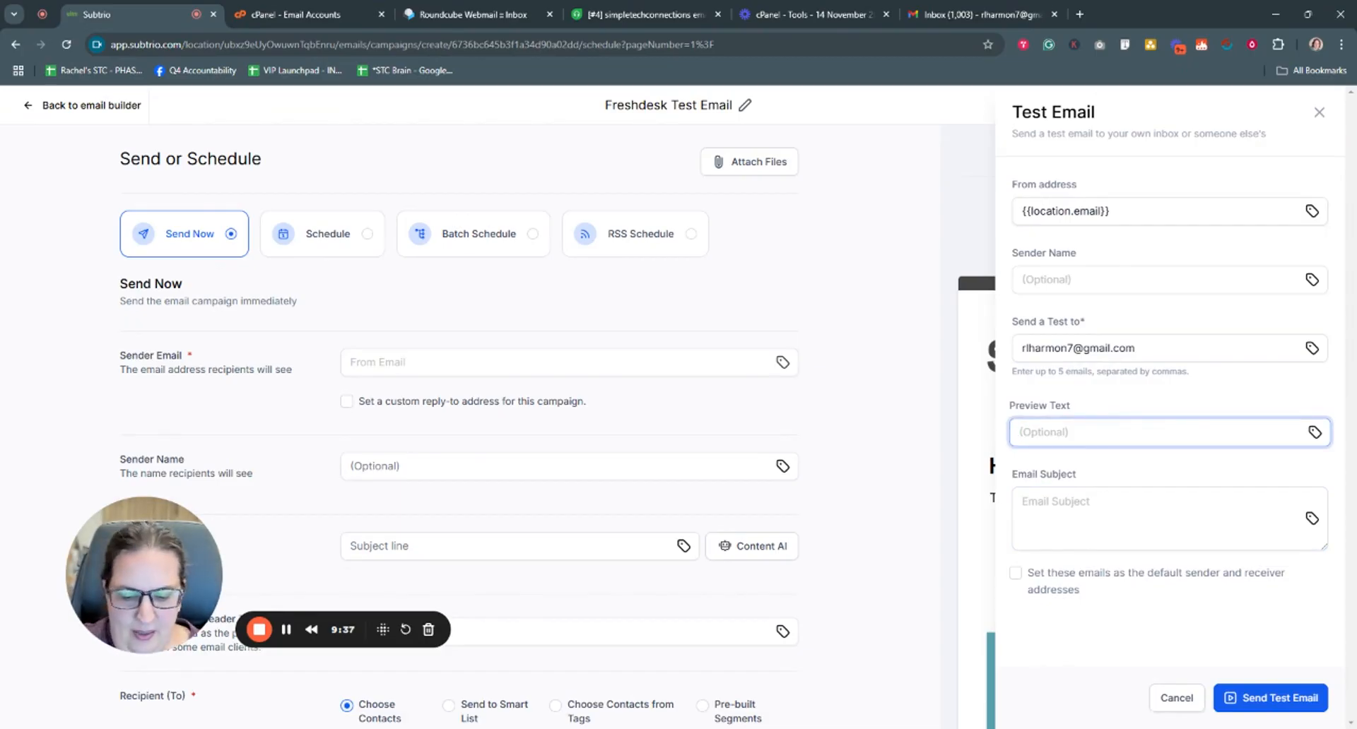
text(Text)
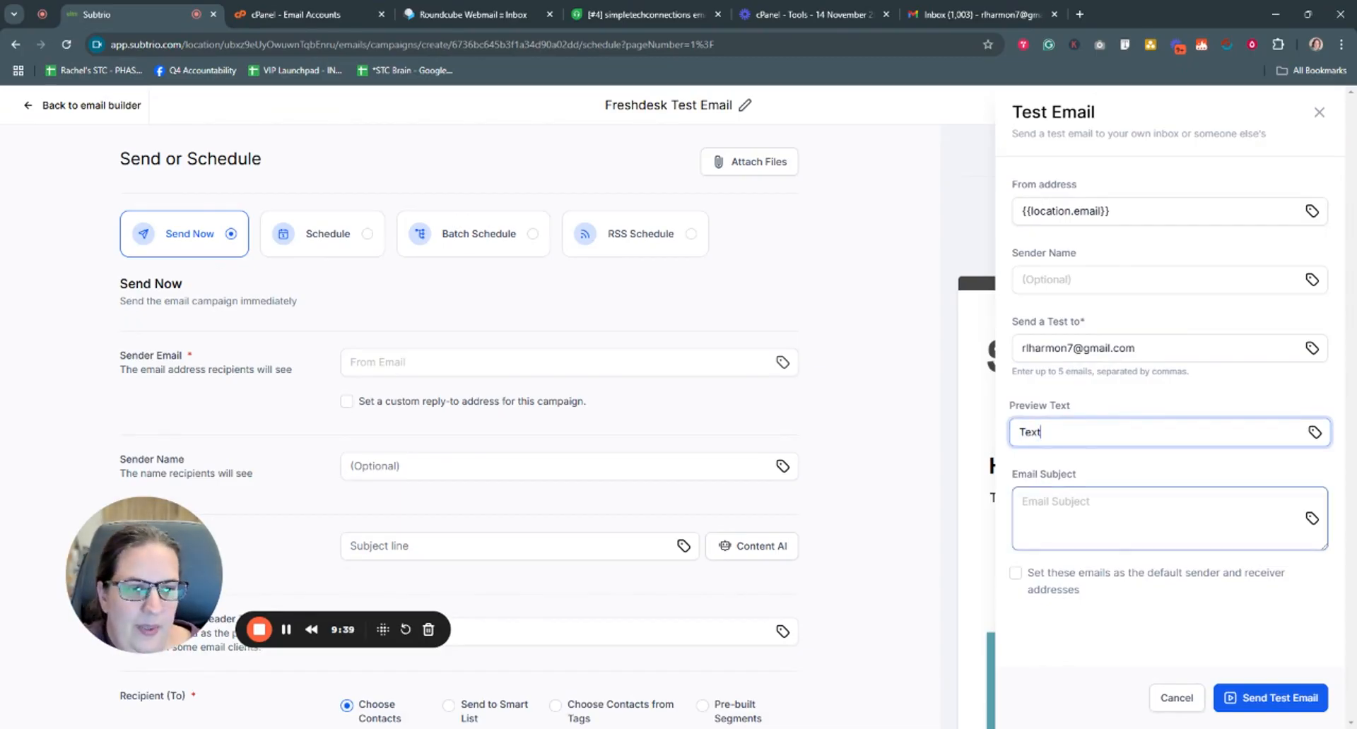
click(1158, 517)
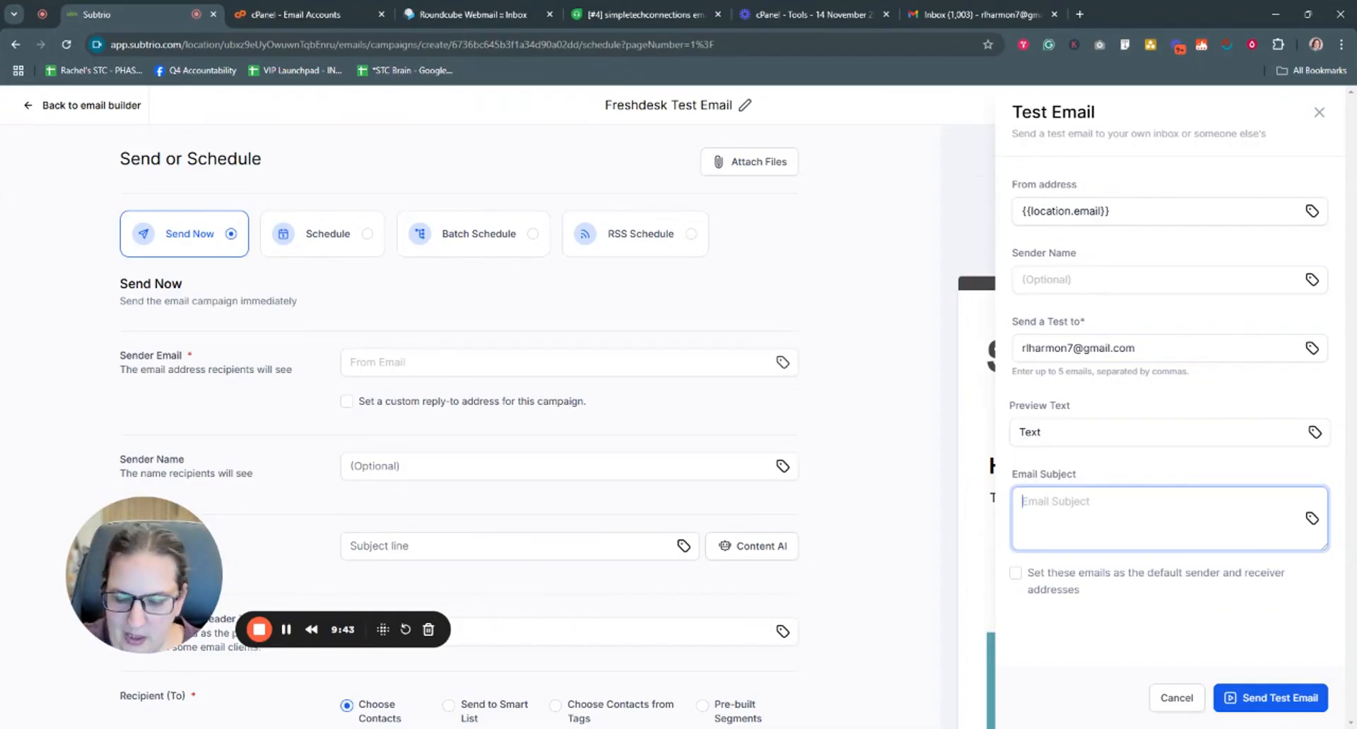
text(Freshdesk )
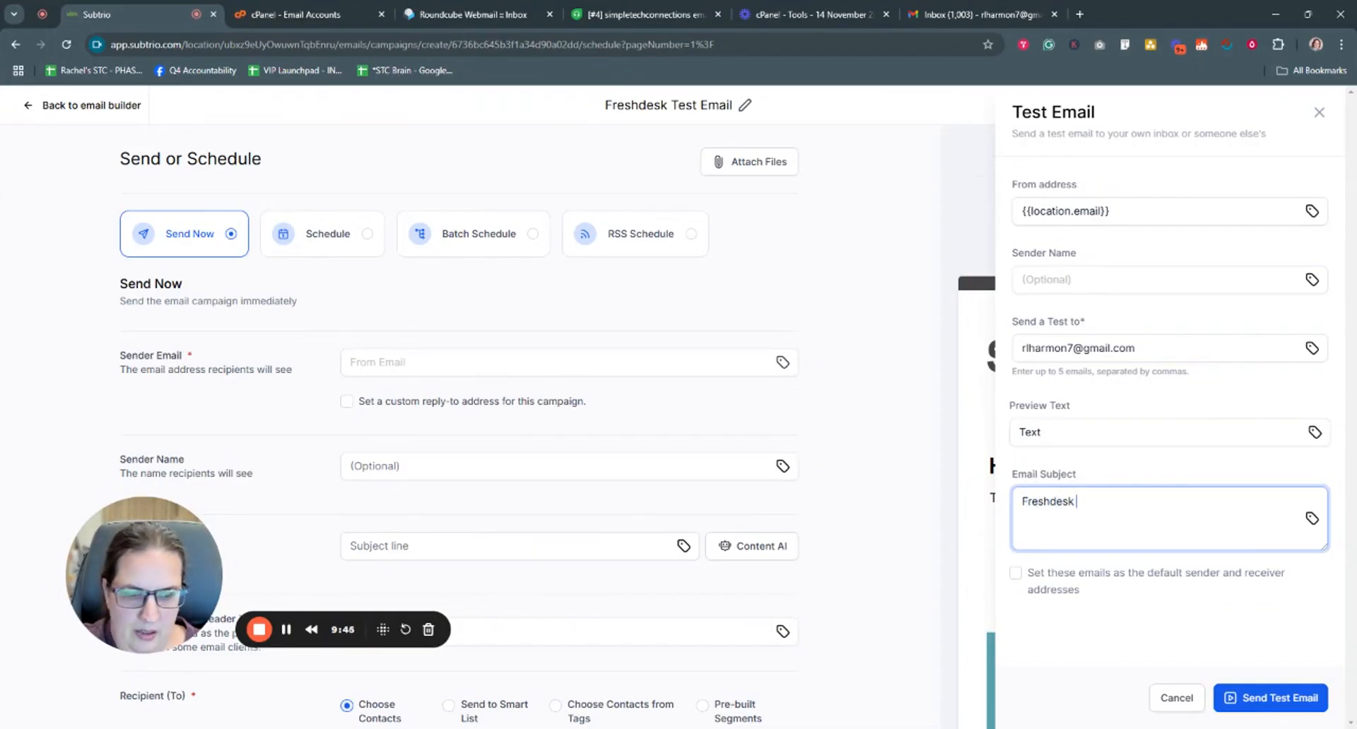
text(Test Email)
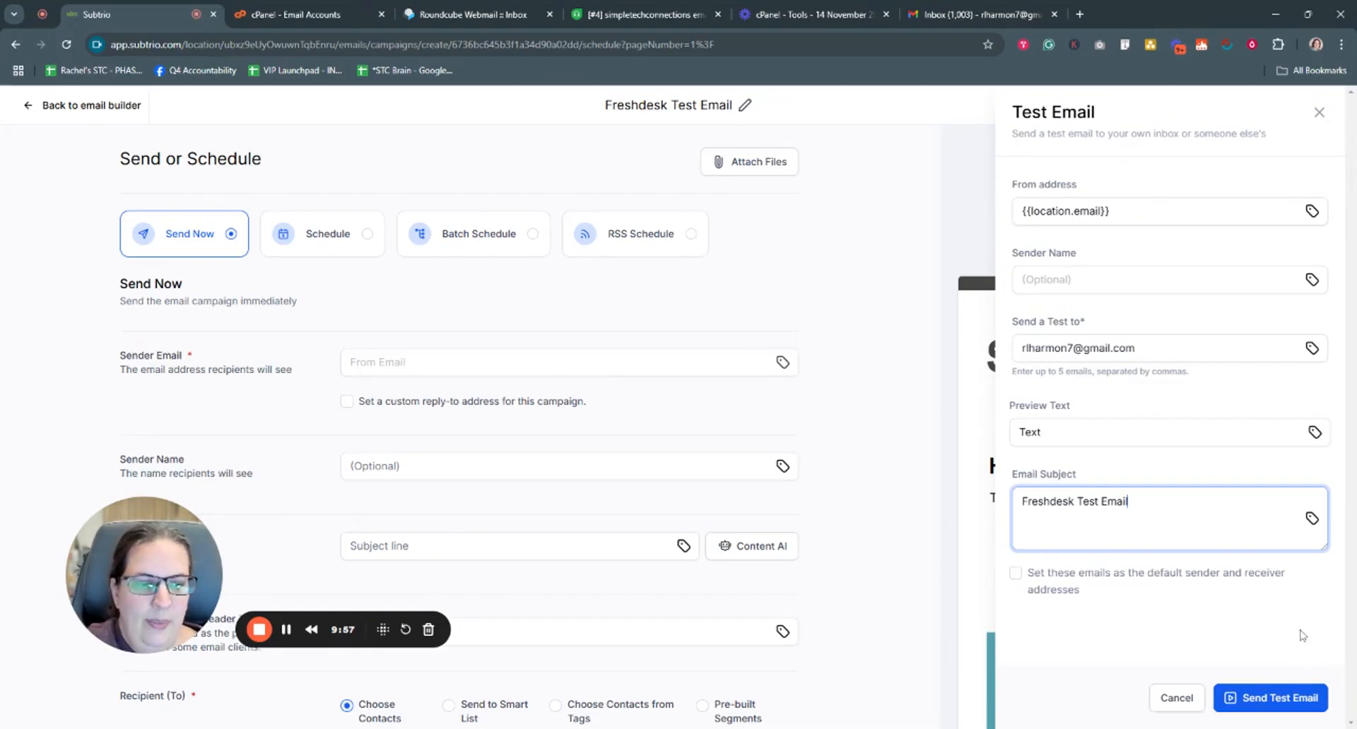
click(982, 14)
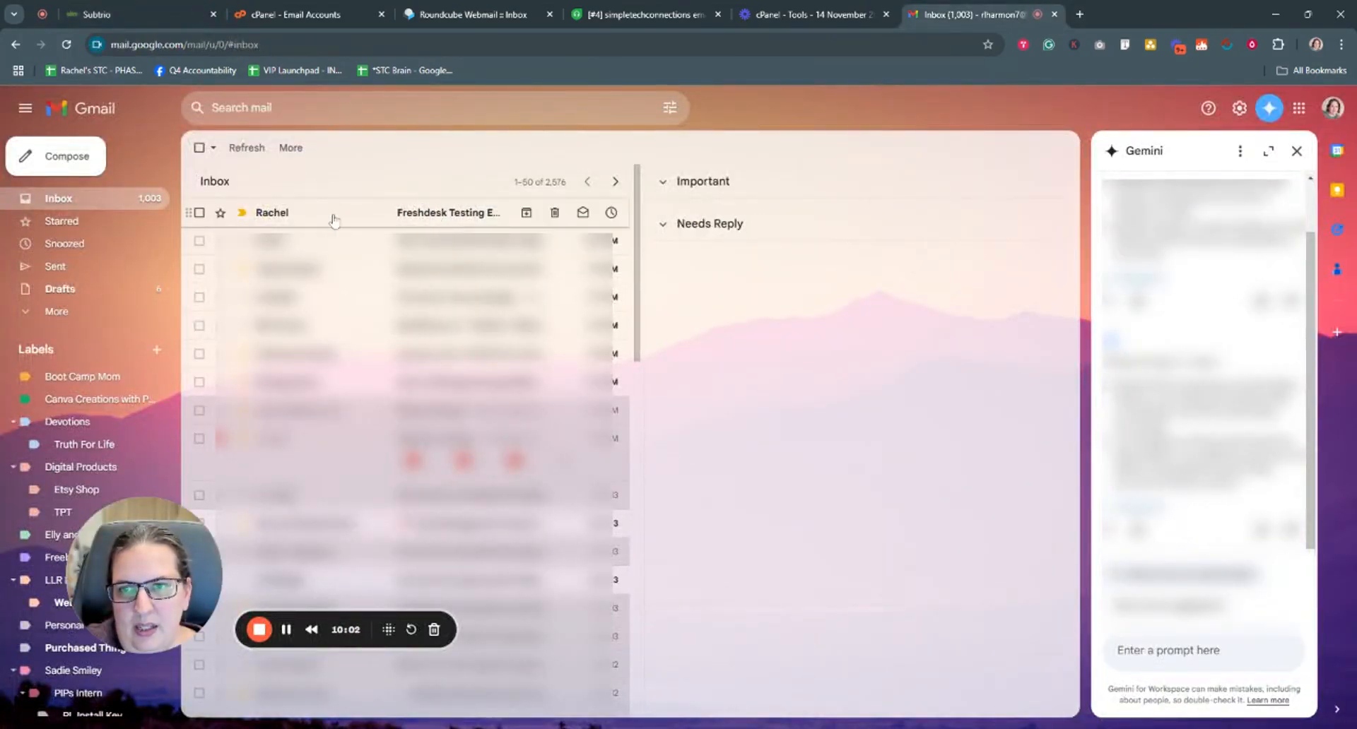
- Open the Freshdesk Testing Email in Gmail and verify its reply-to is the help-desk address
click(450, 217)
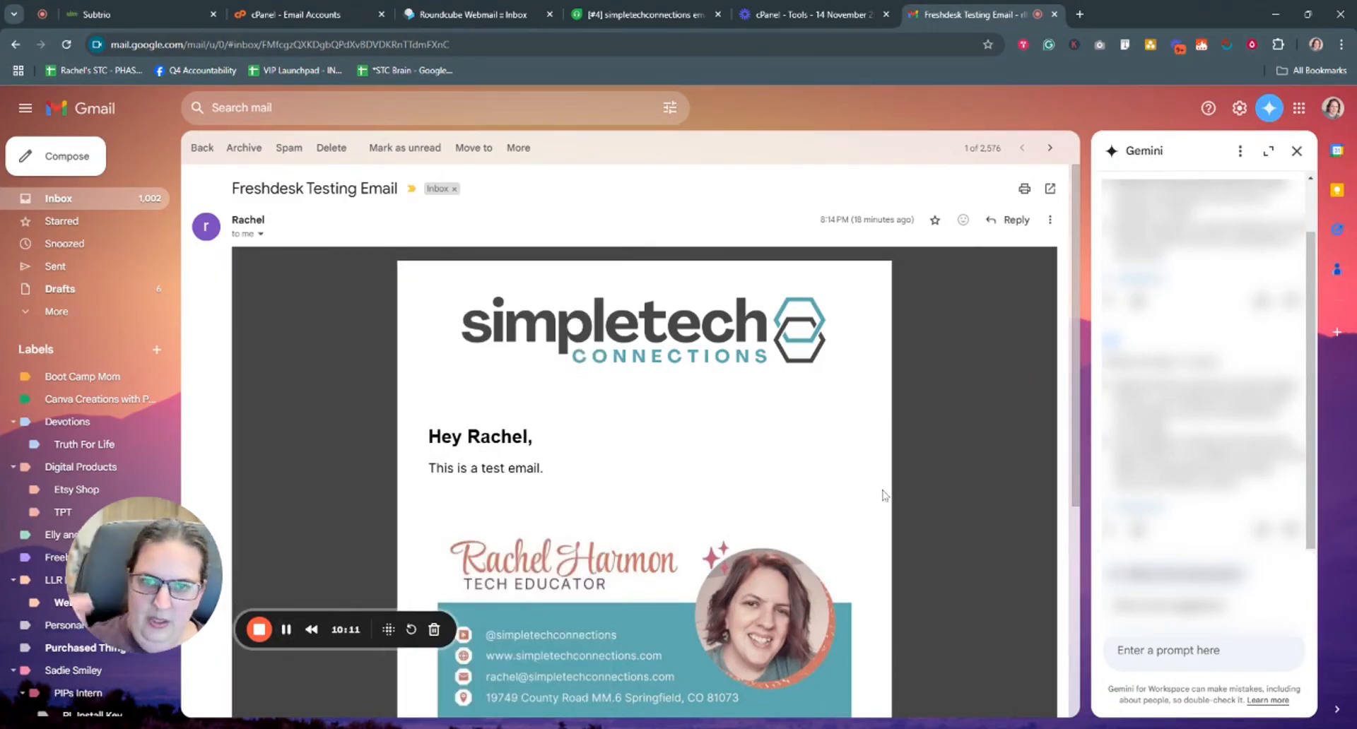
scroll(884, 494, down, 1)
scroll(883, 495, up, 1)
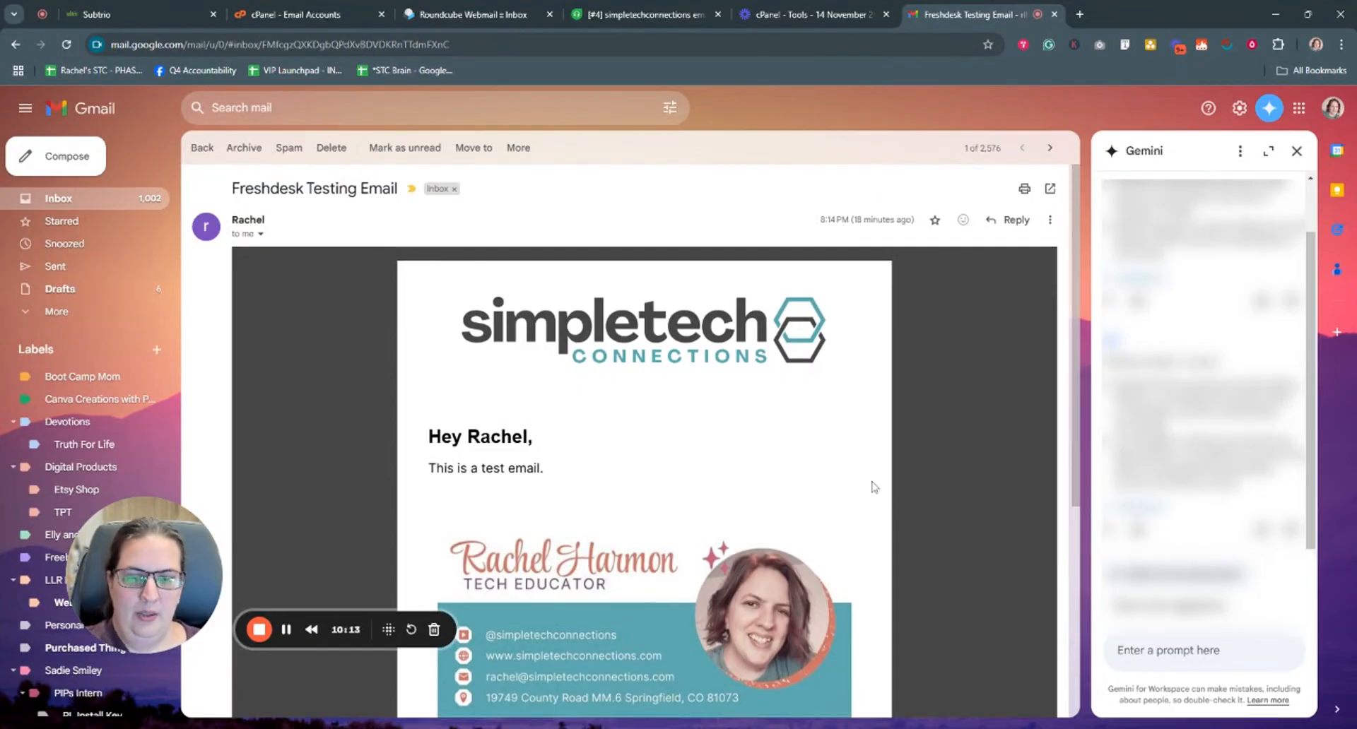
click(260, 235)
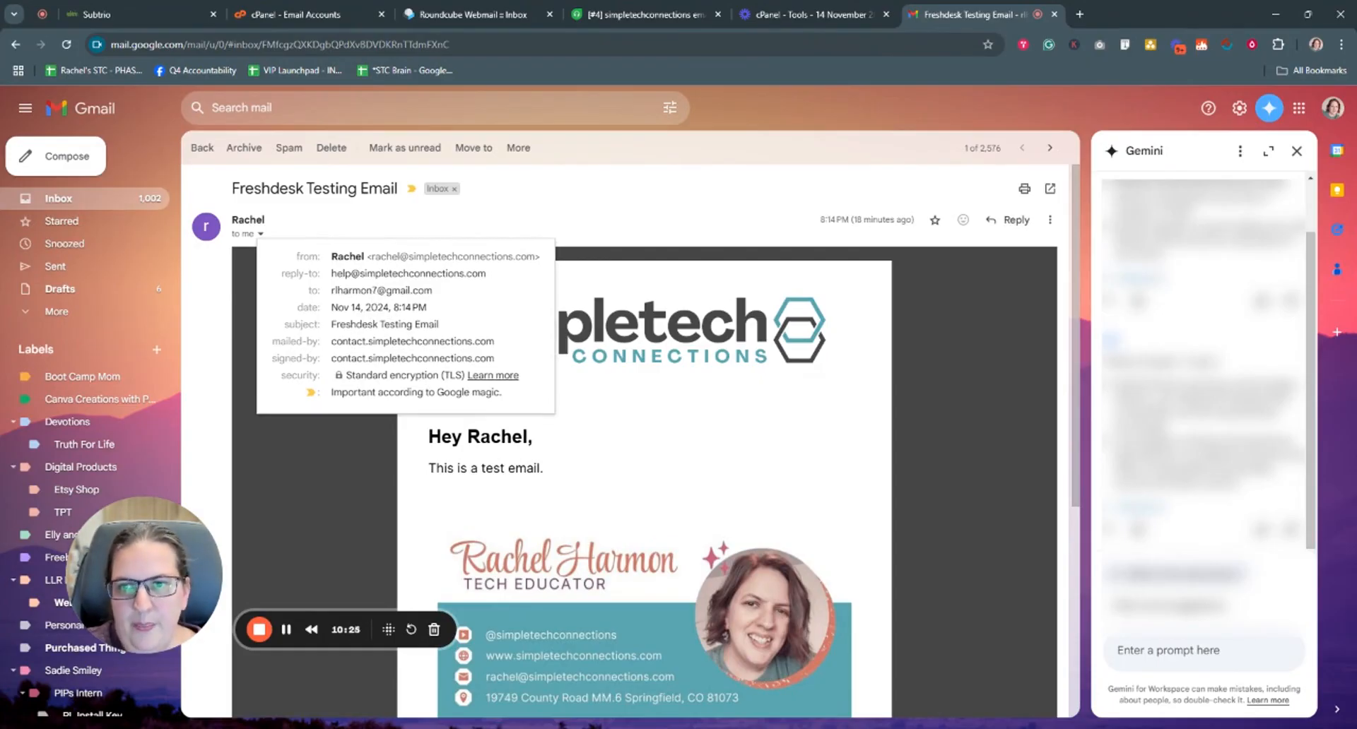
mouse_move(409, 273)
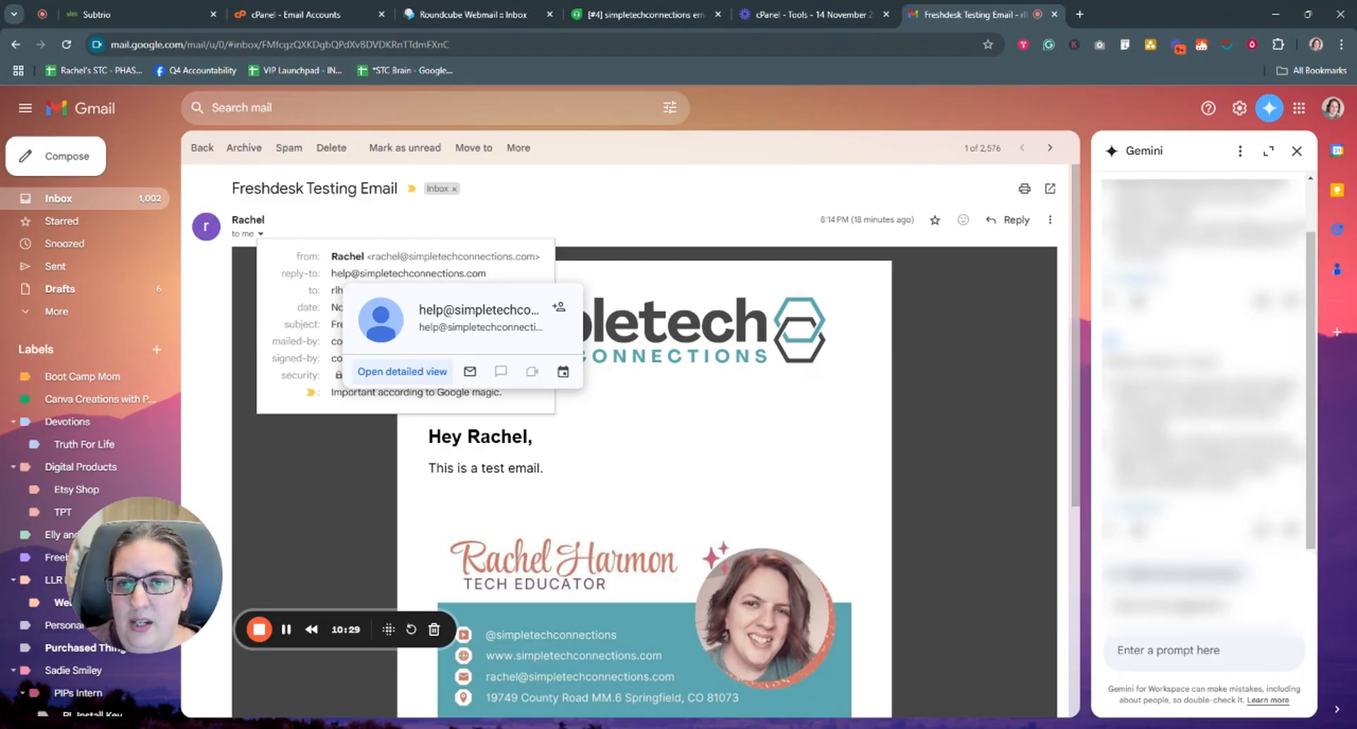
drag(332, 273, 494, 279)
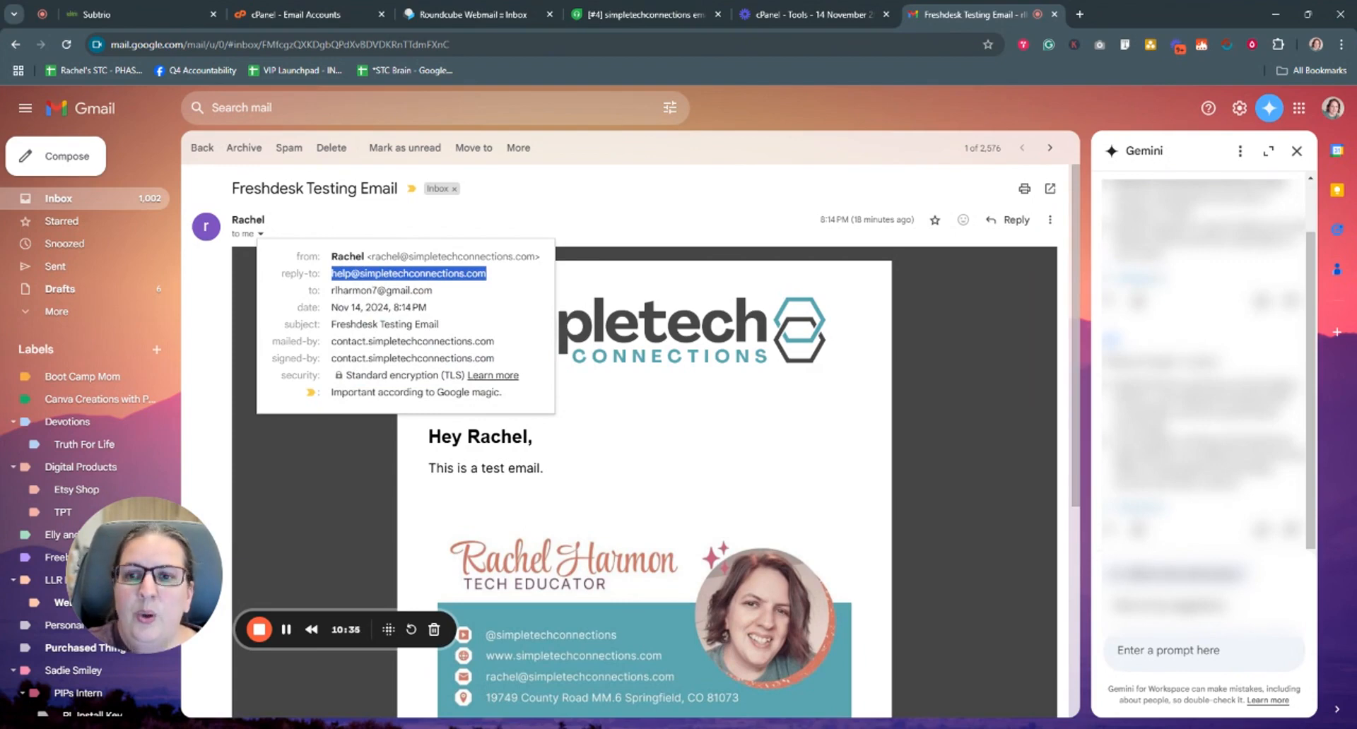
click(576, 243)
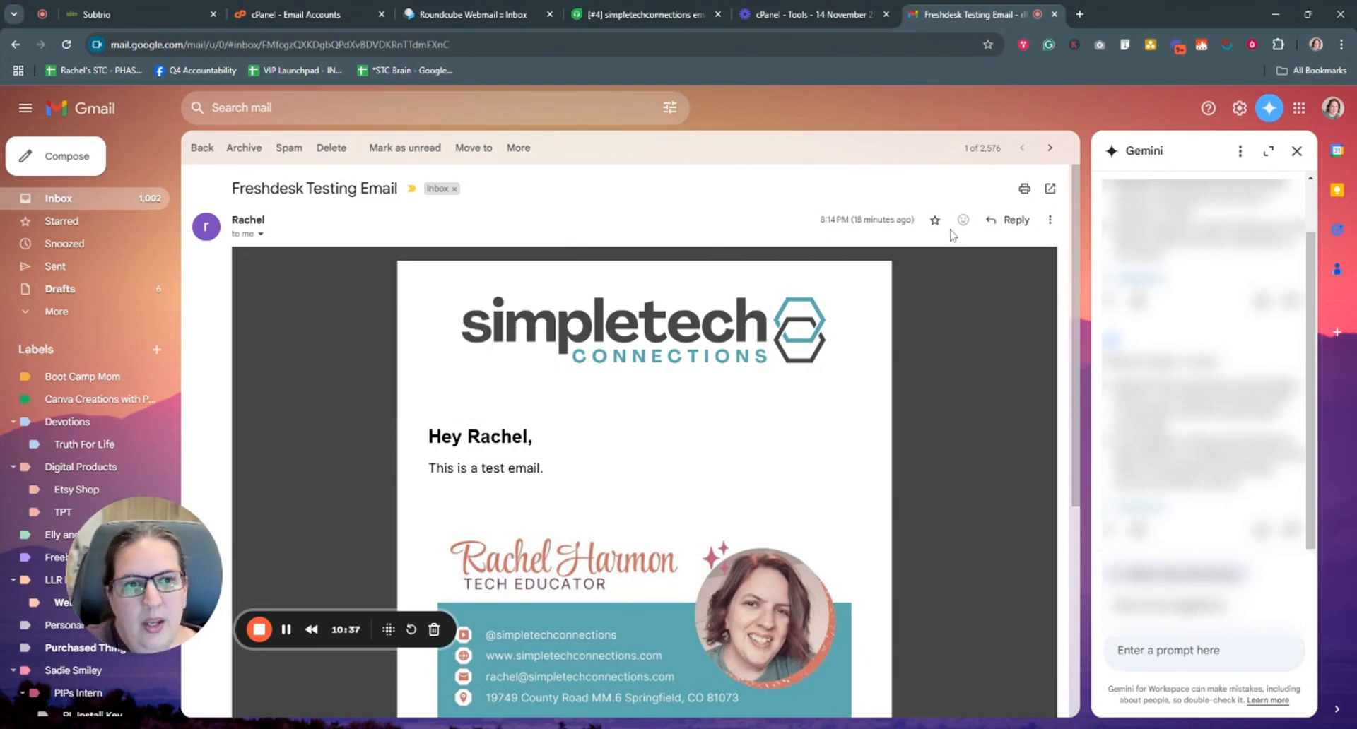
- Reply to the test email with 'Replying to the test email. Did it go to helpdesk?' and send it
click(1012, 220)
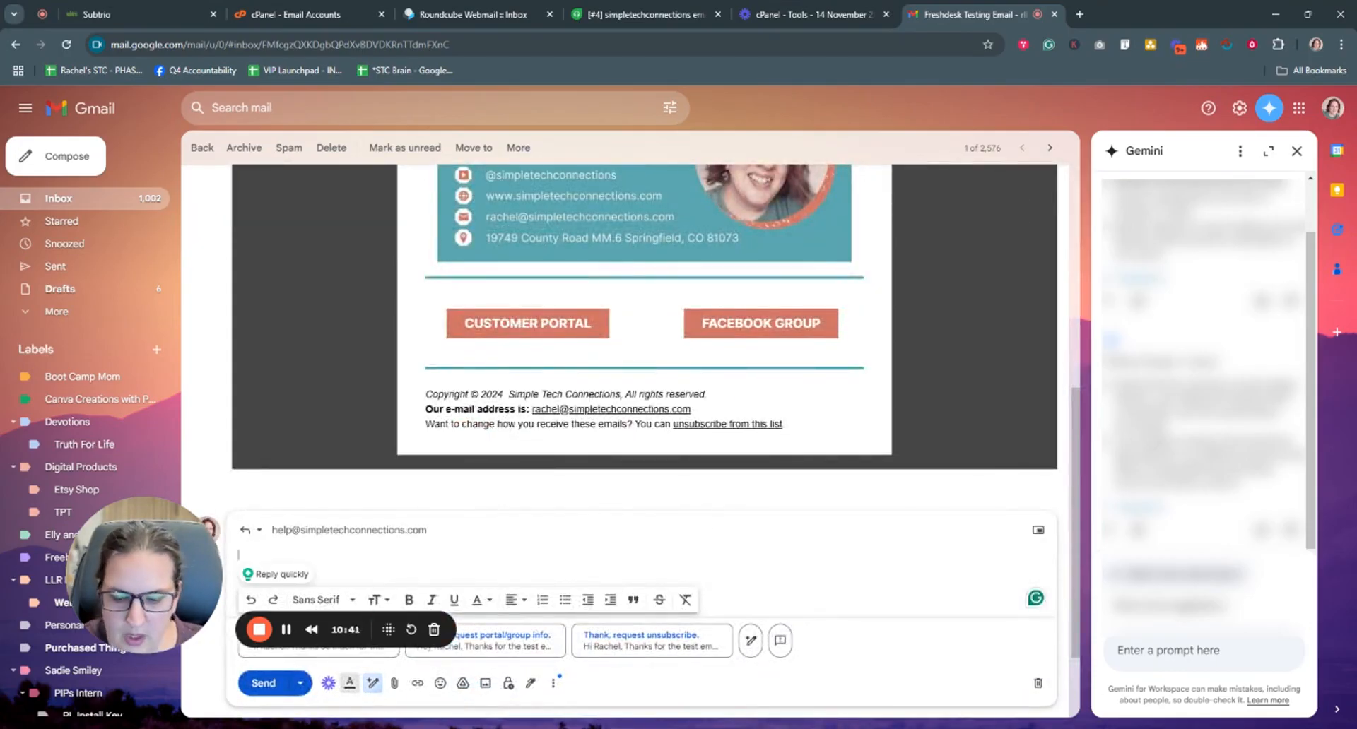
text(Replying to the )
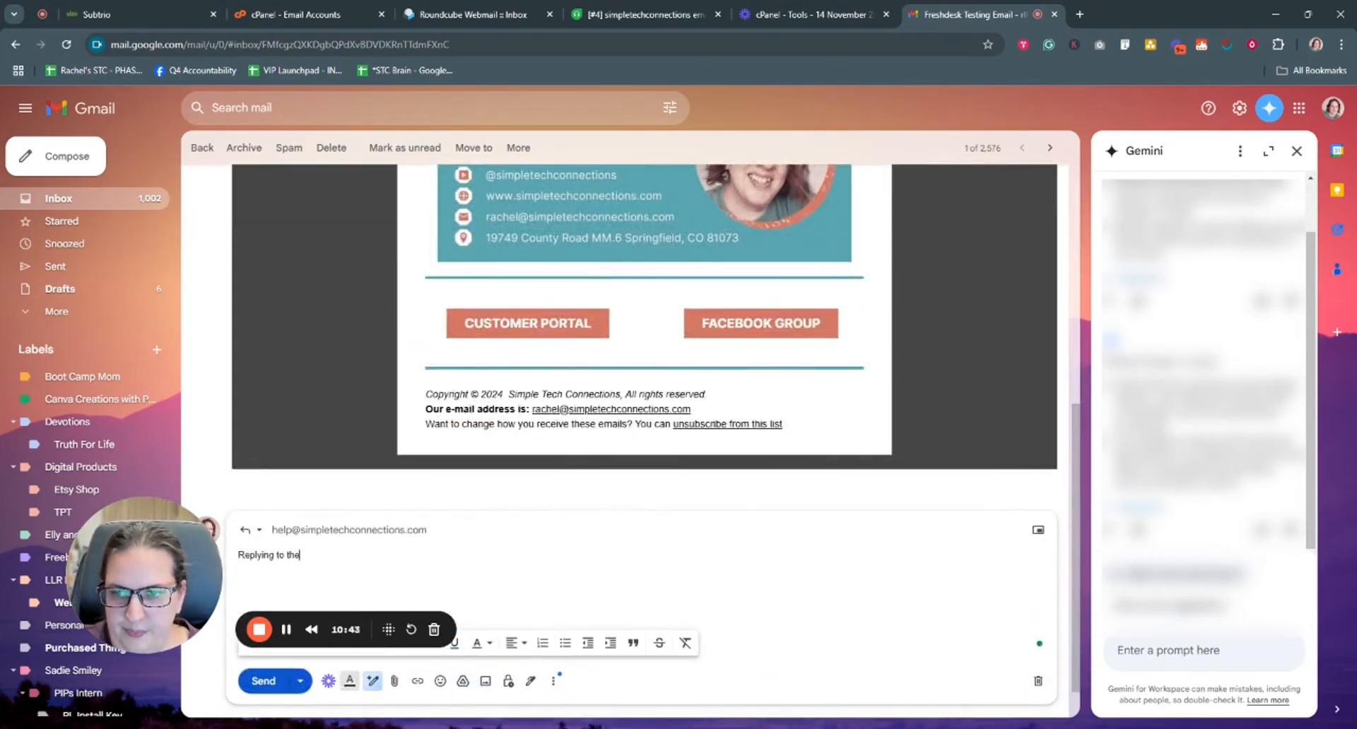
text(test email. )
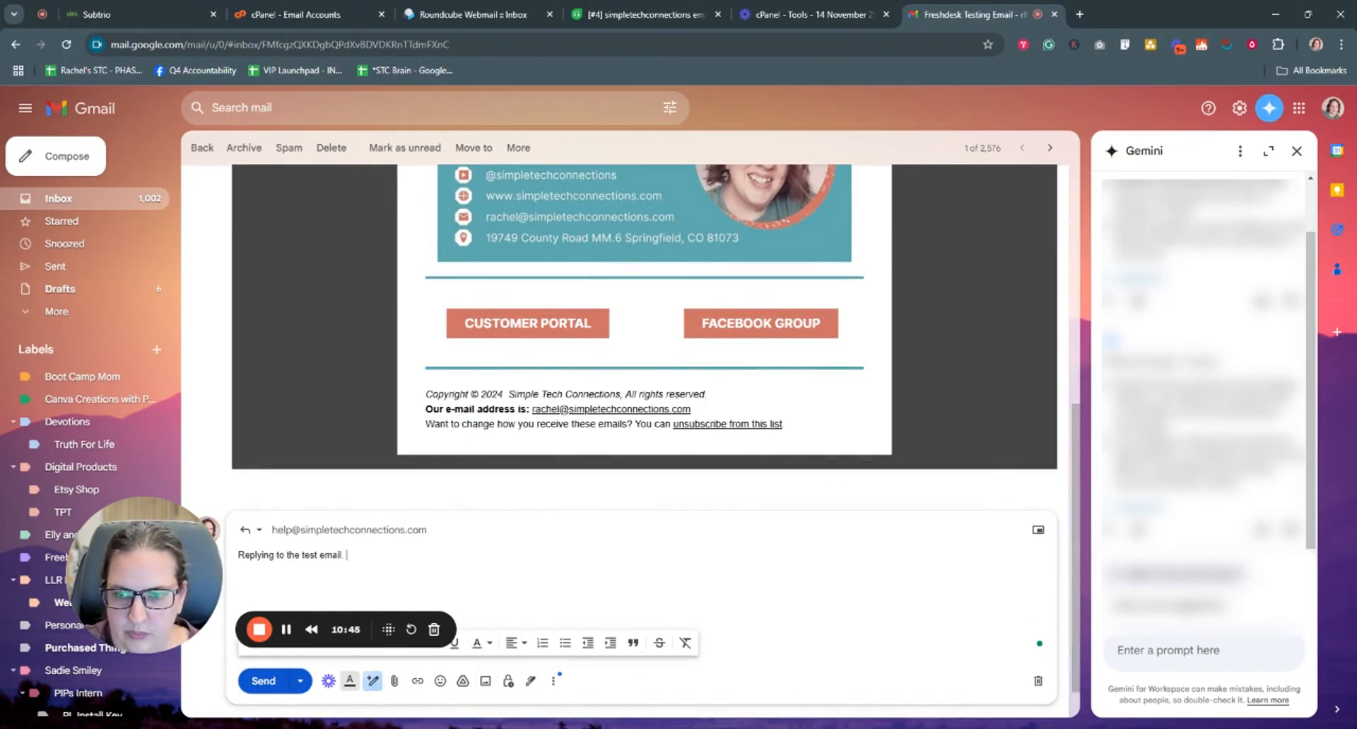
text(Did it go to he)
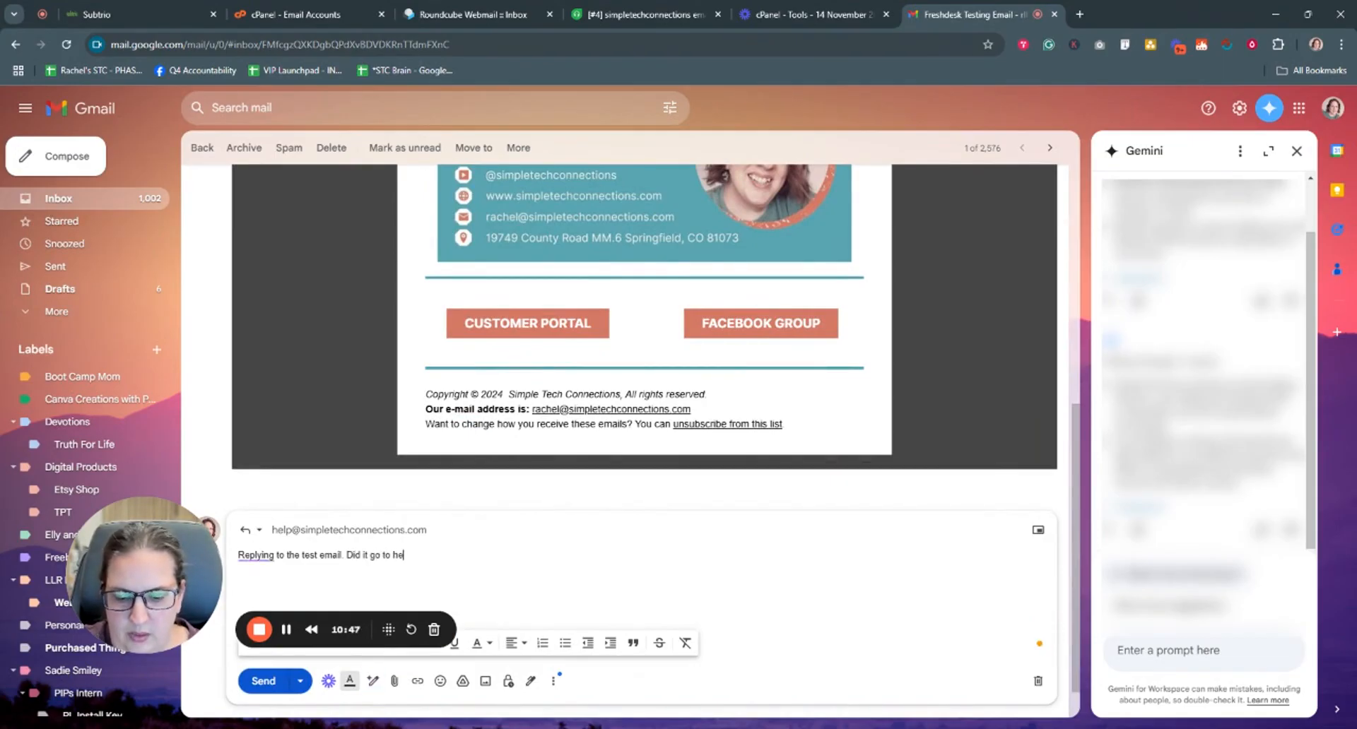
text(lpdesk?)
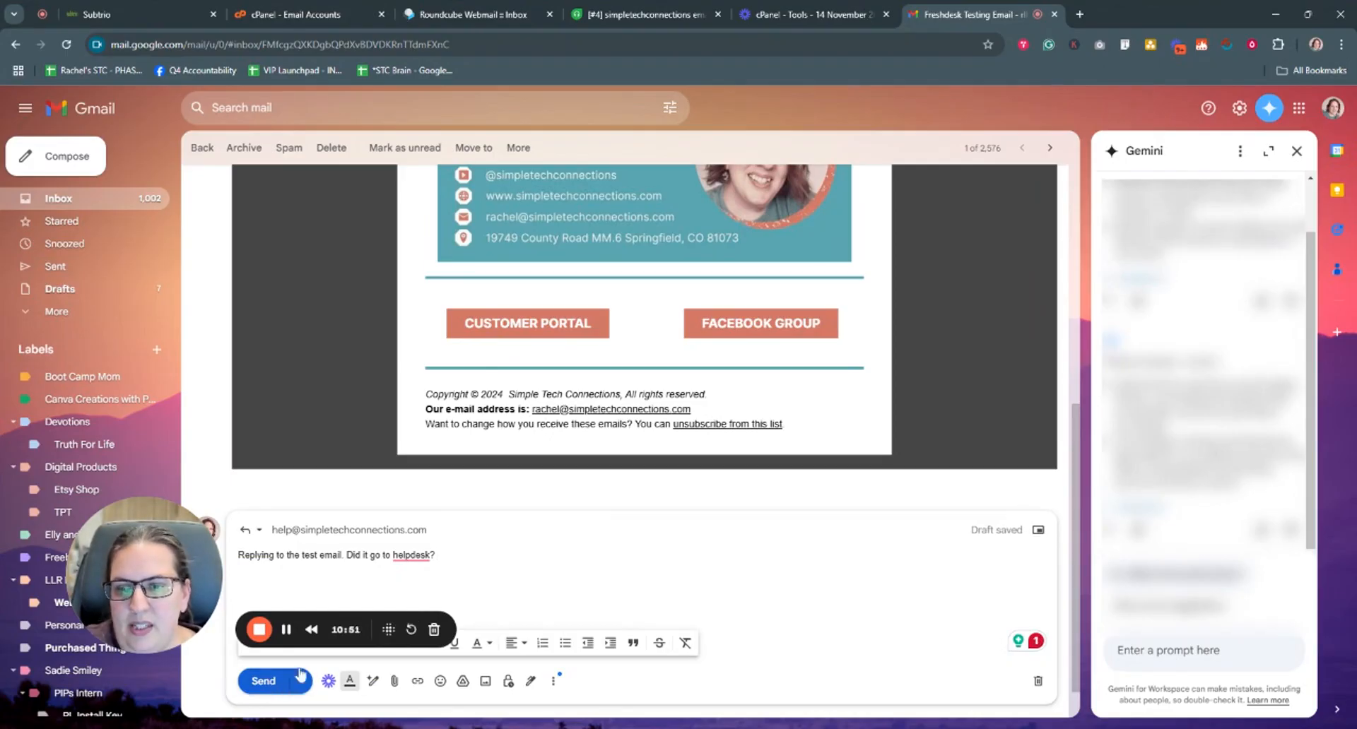
mouse_move(349, 530)
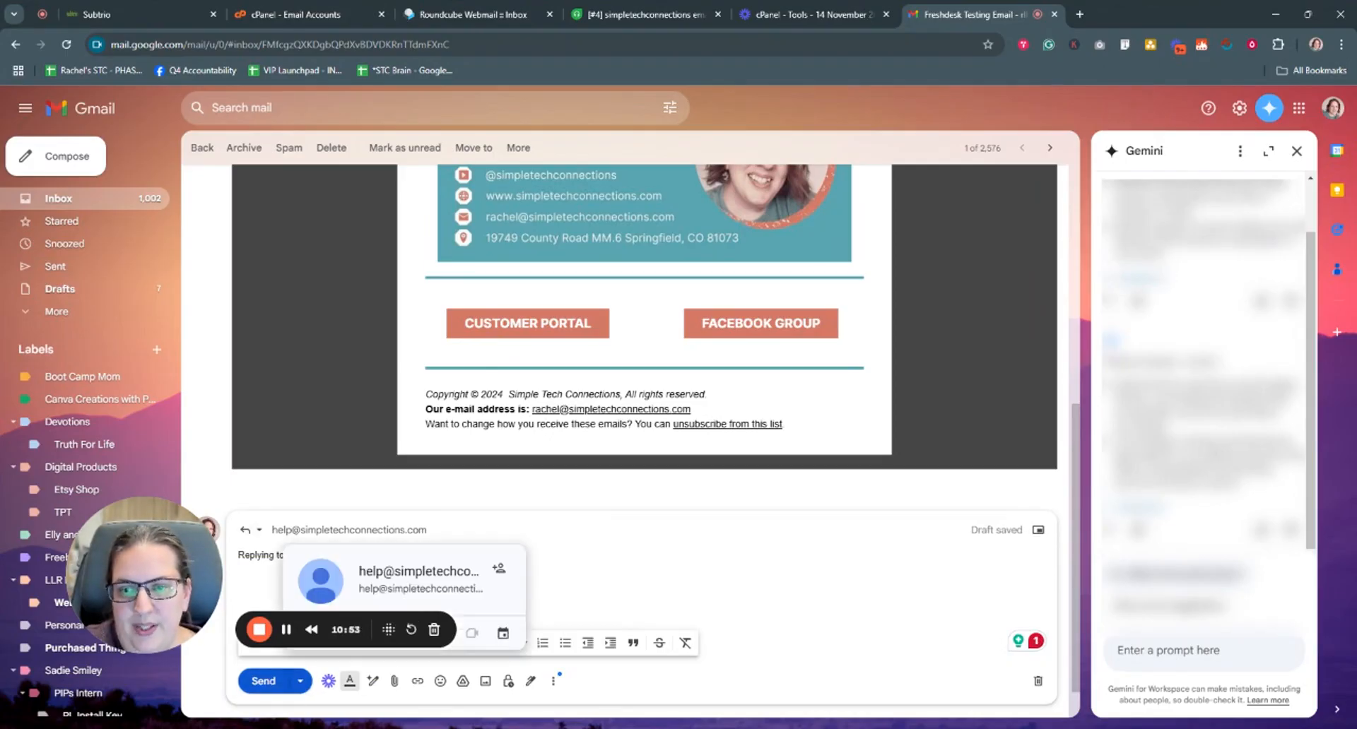
click(265, 683)
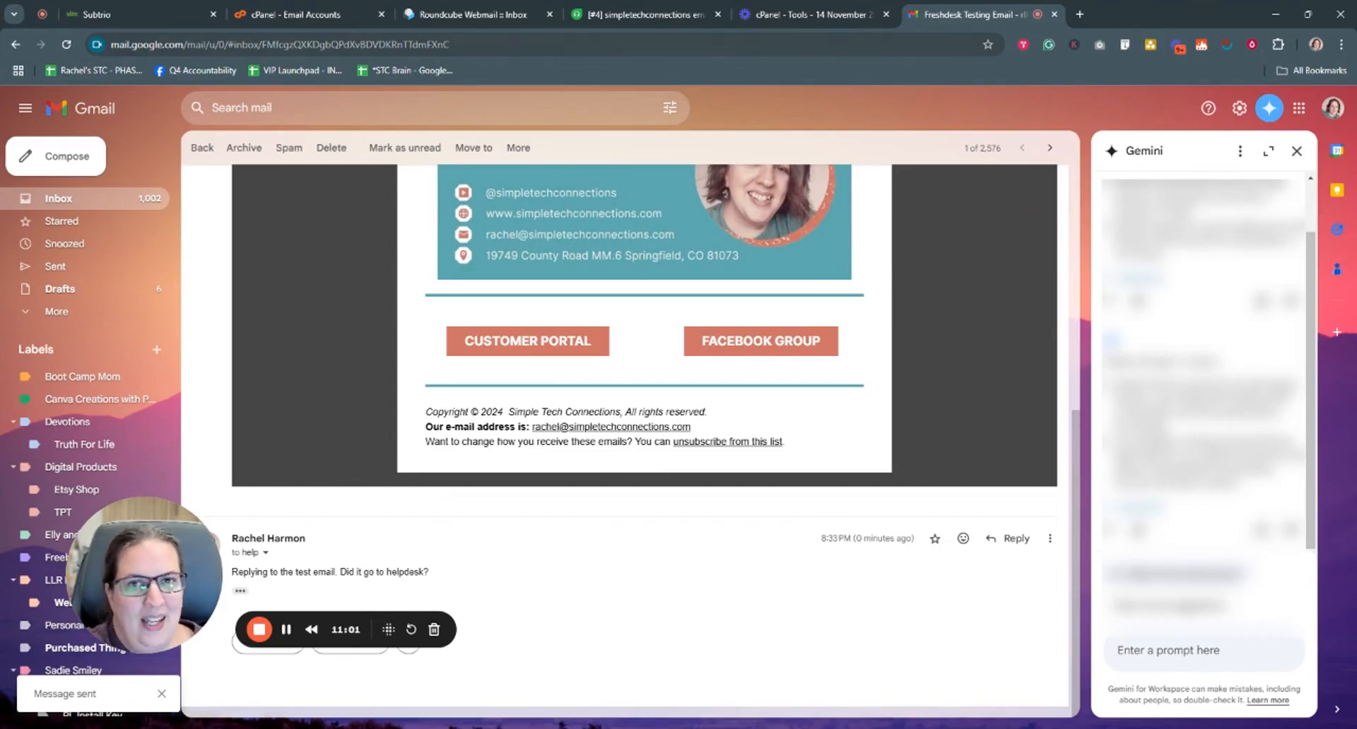
- Switch to Freshdesk and bring up the list of all tickets
click(642, 16)
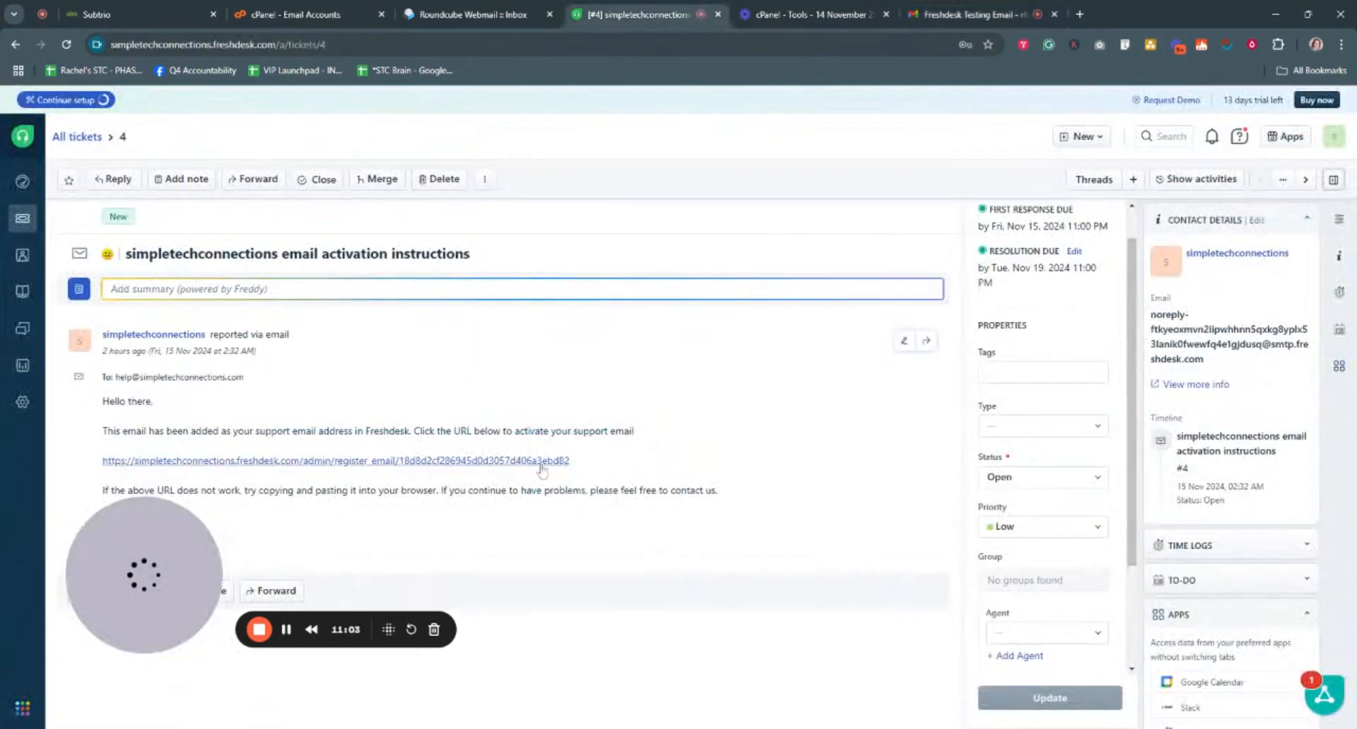
click(19, 220)
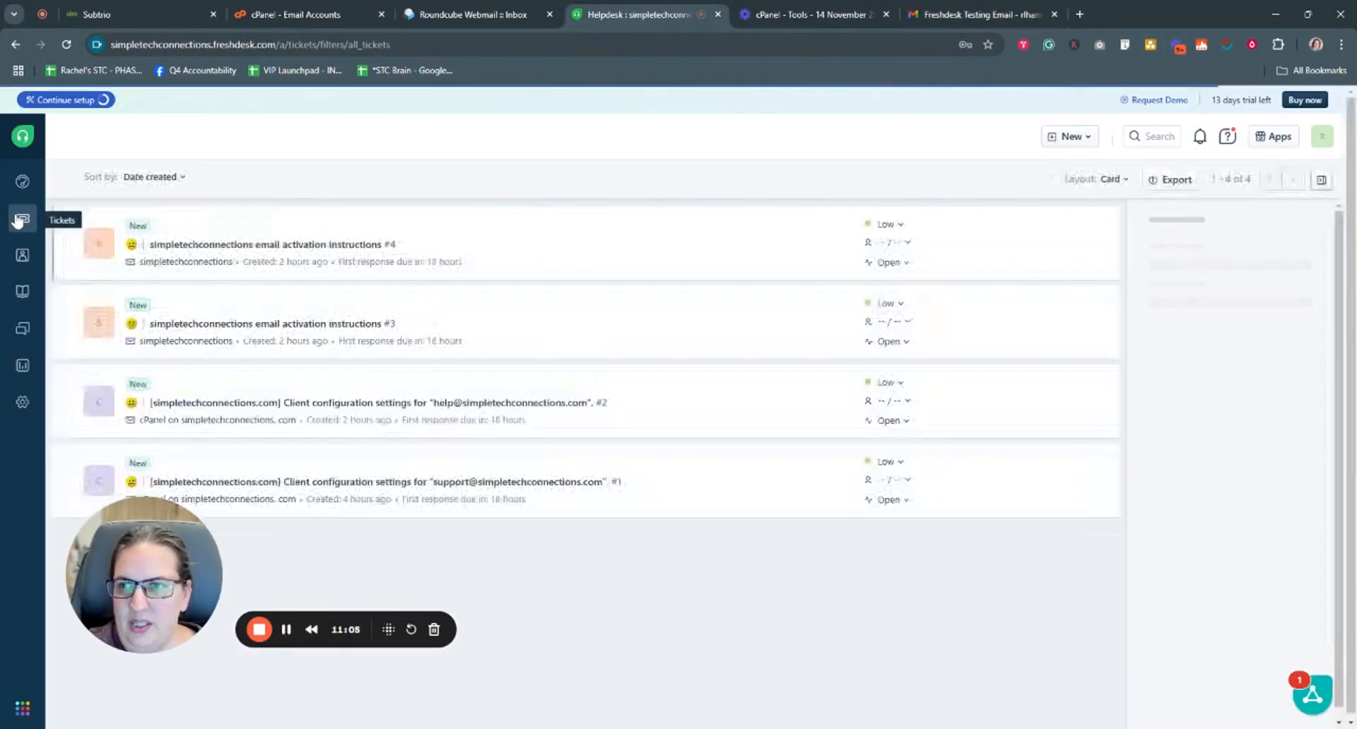
drag(157, 593, 147, 634)
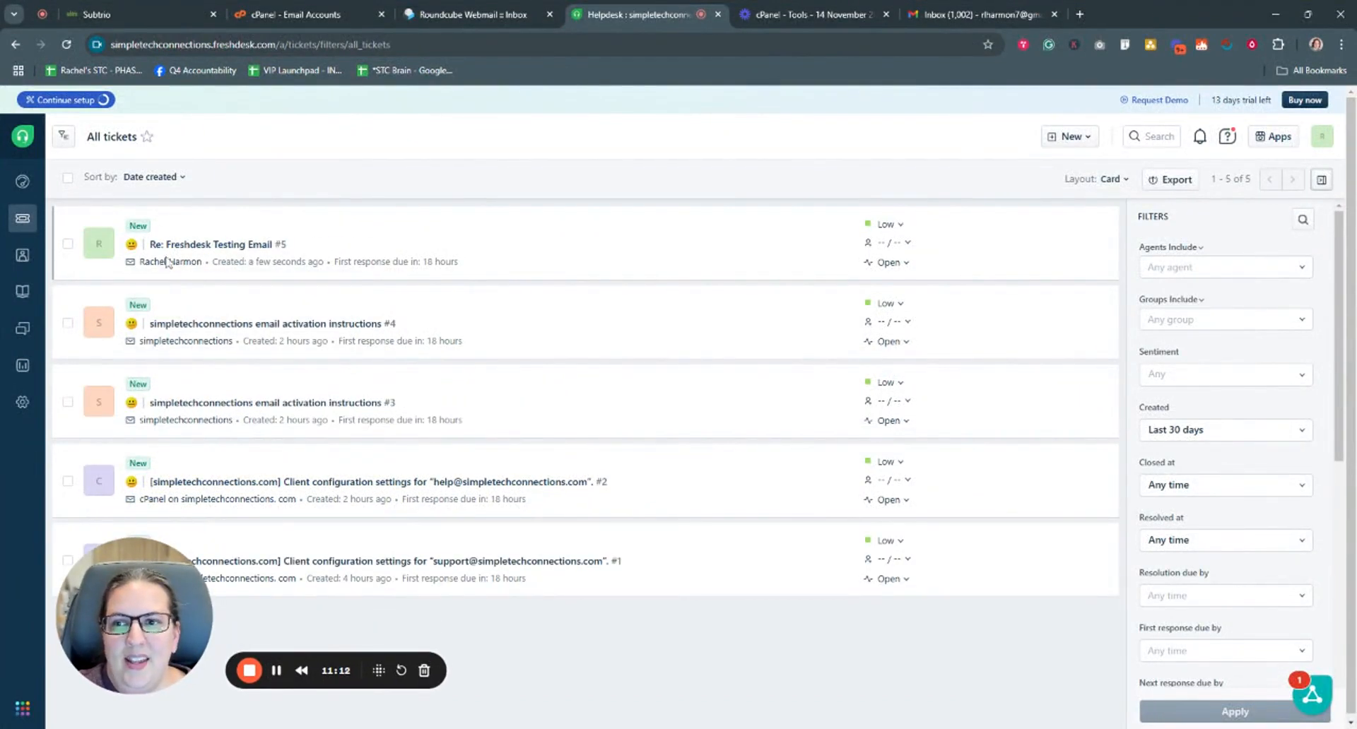
- Open ticket #5 'Re: Freshdesk Testing Email' and read the Gmail reply text
click(213, 245)
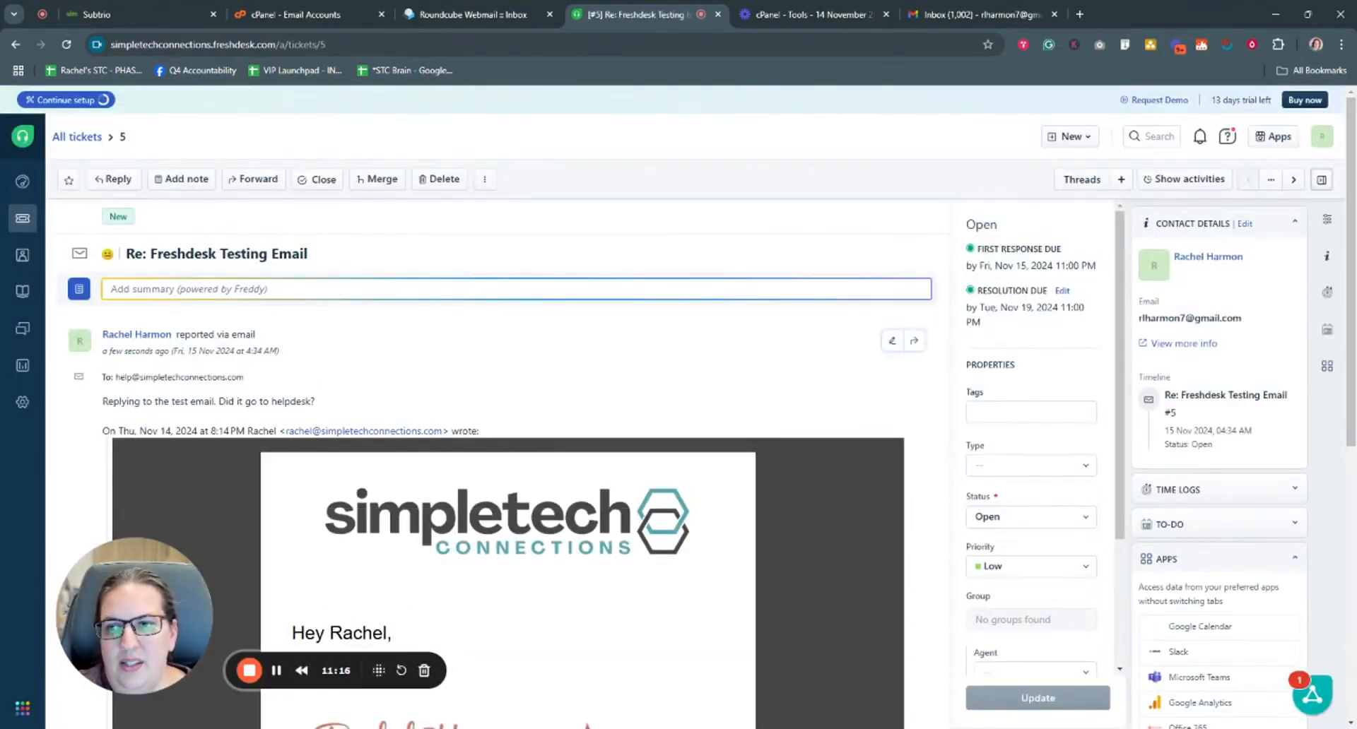
drag(104, 402, 326, 396)
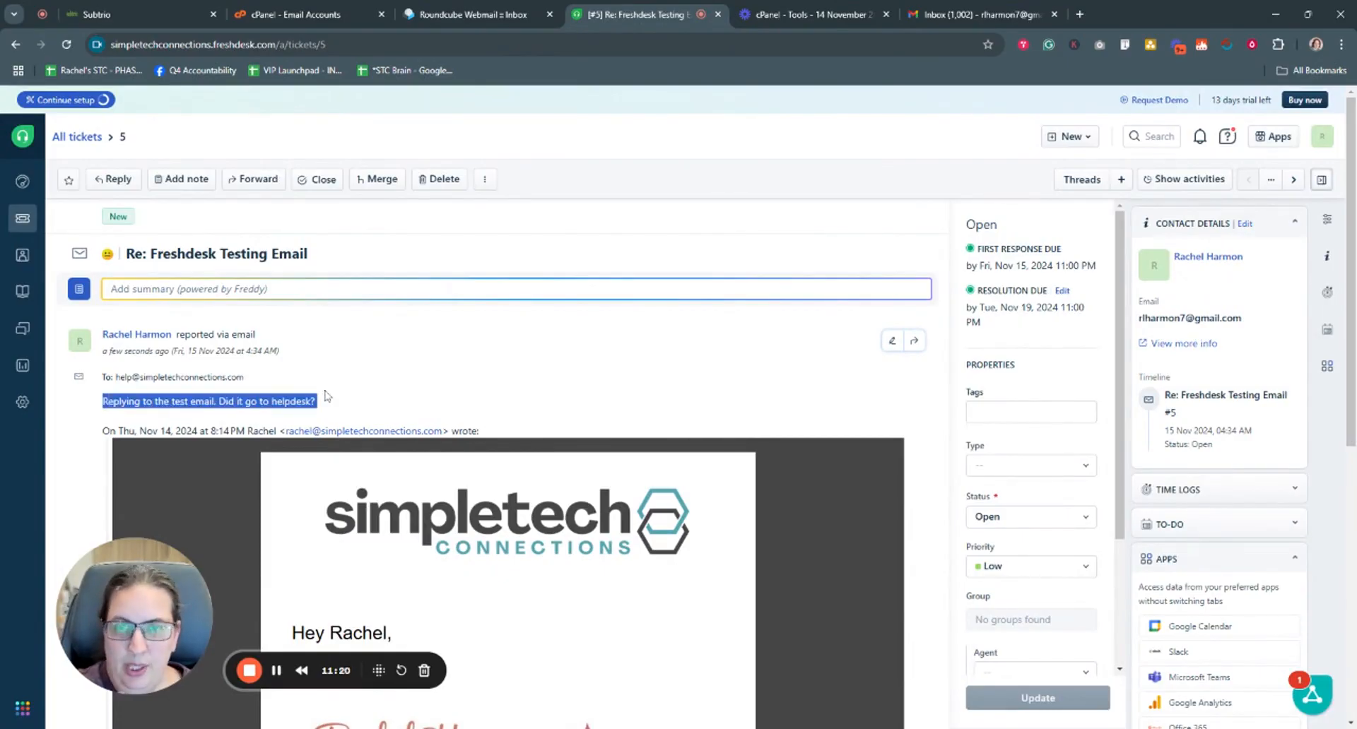
scroll(779, 351, down, 4)
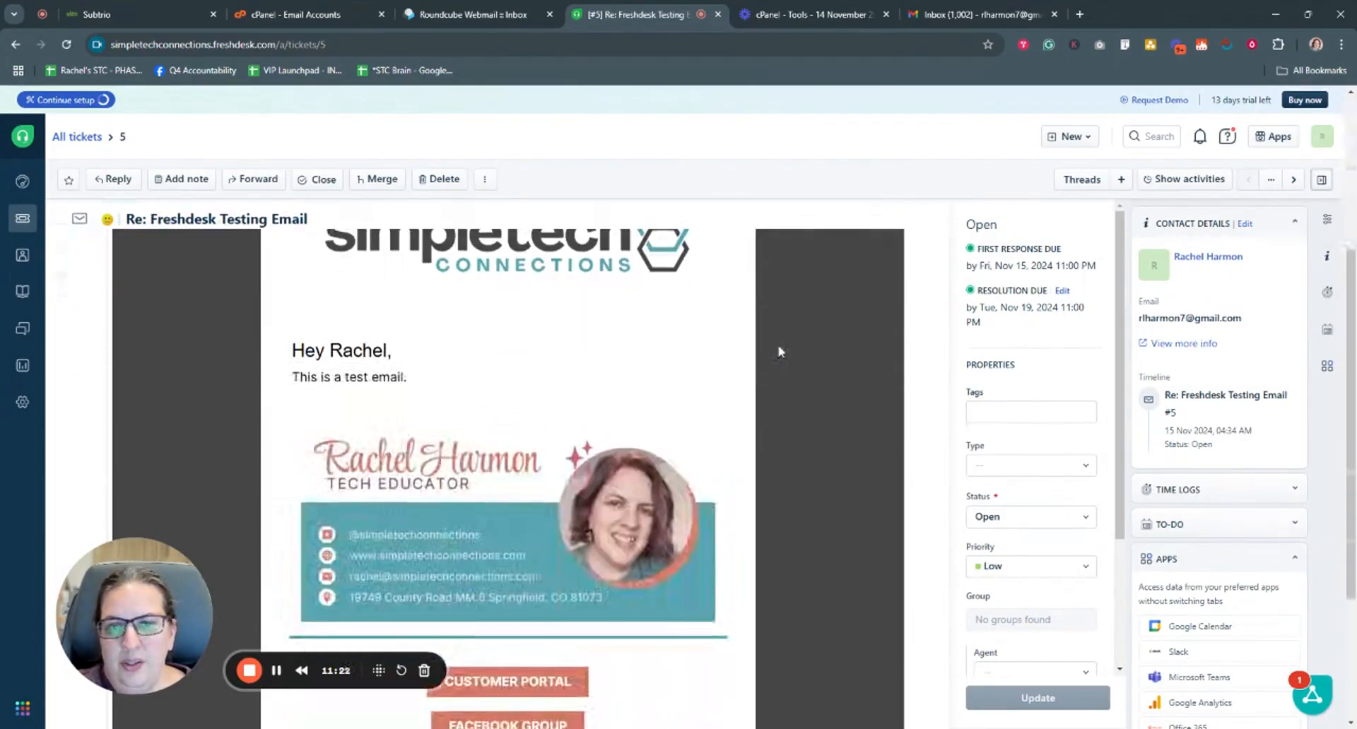
scroll(773, 424, down, 3)
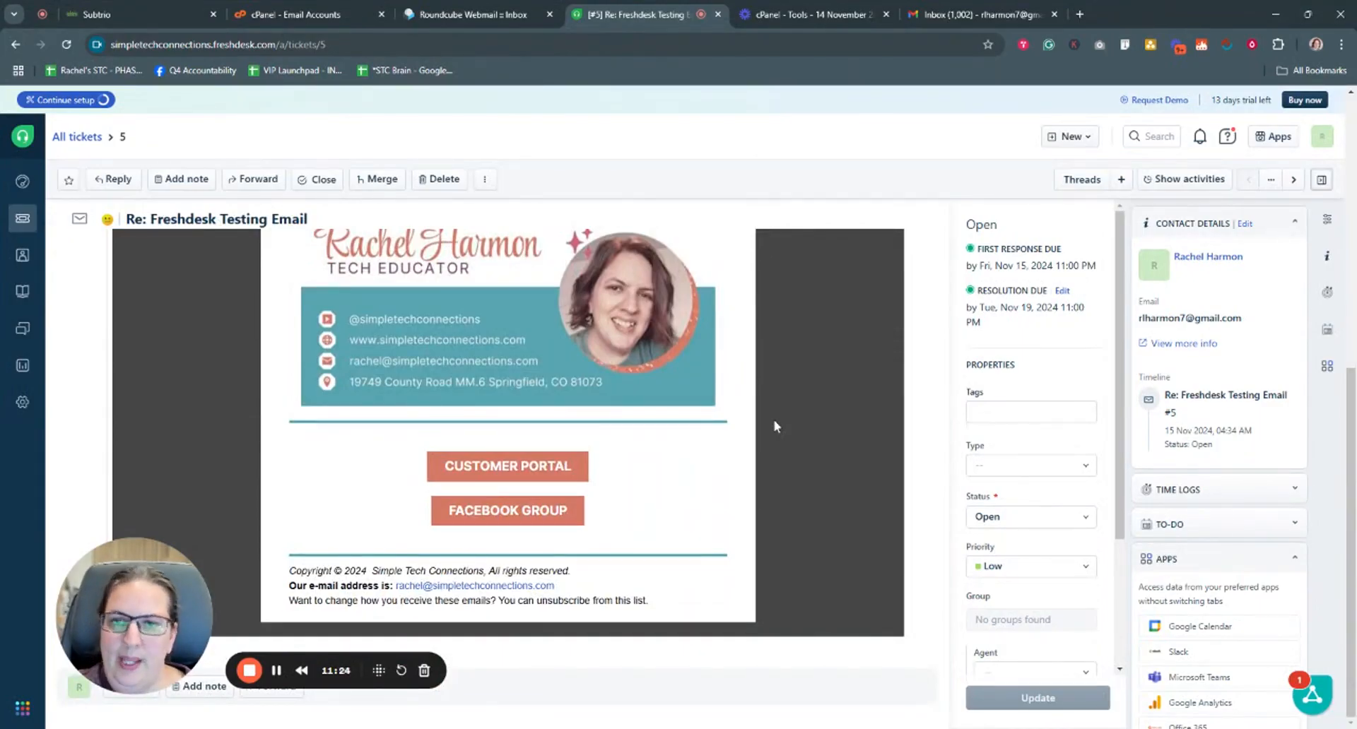
scroll(810, 432, up, 8)
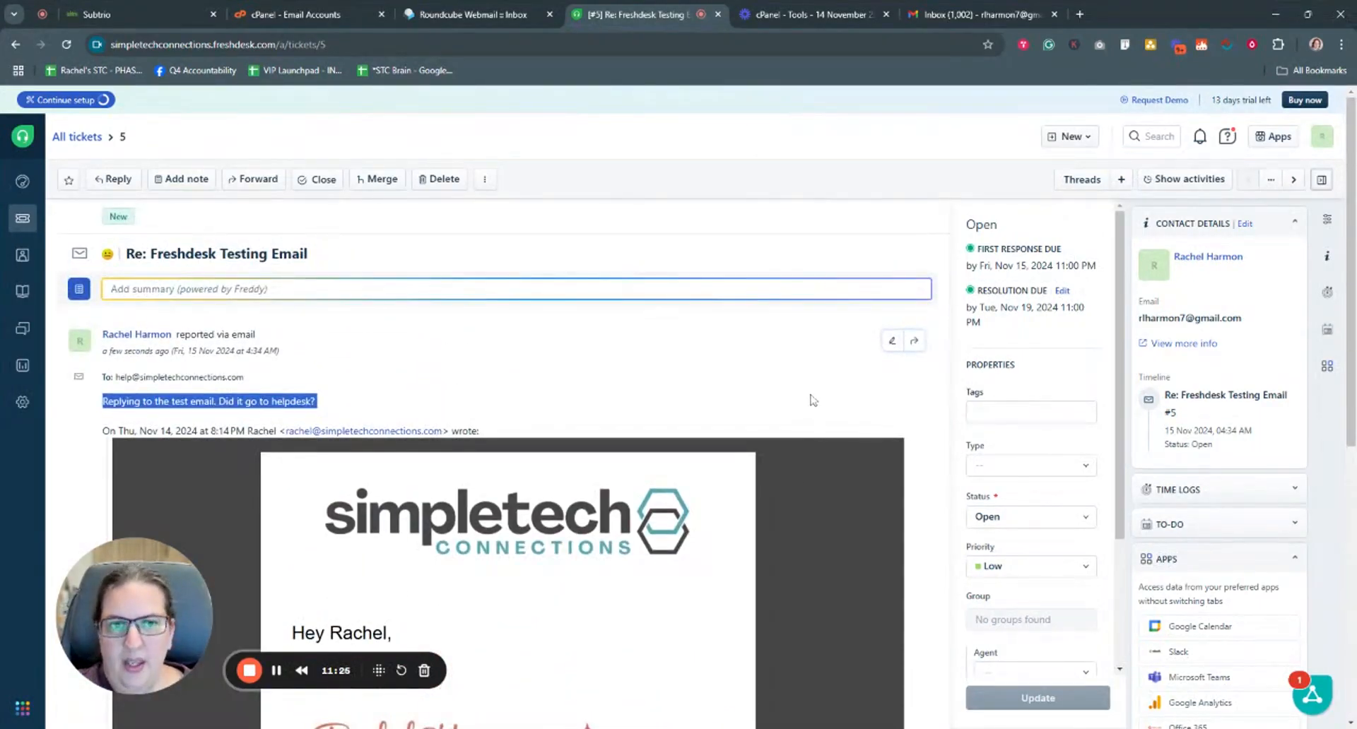
click(813, 398)
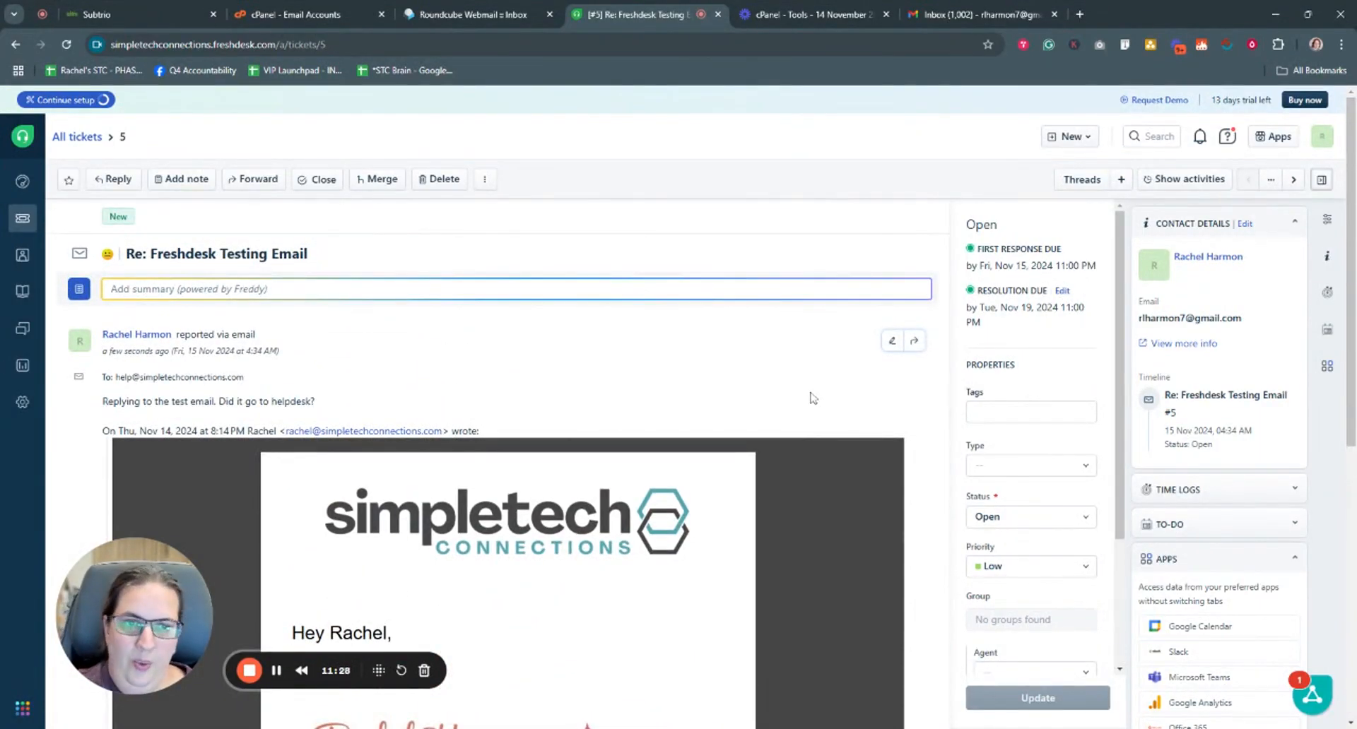